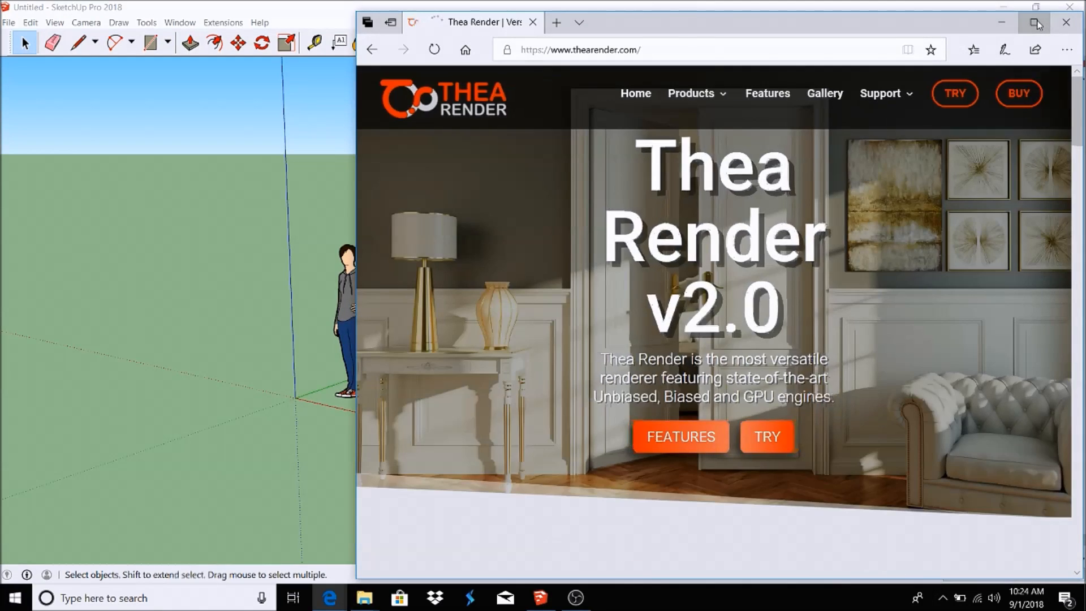
Maximize the browser window and examine the Thea Render home page, including the v2.0 features, render nodes and material editor sections.
left_click(1035, 22)
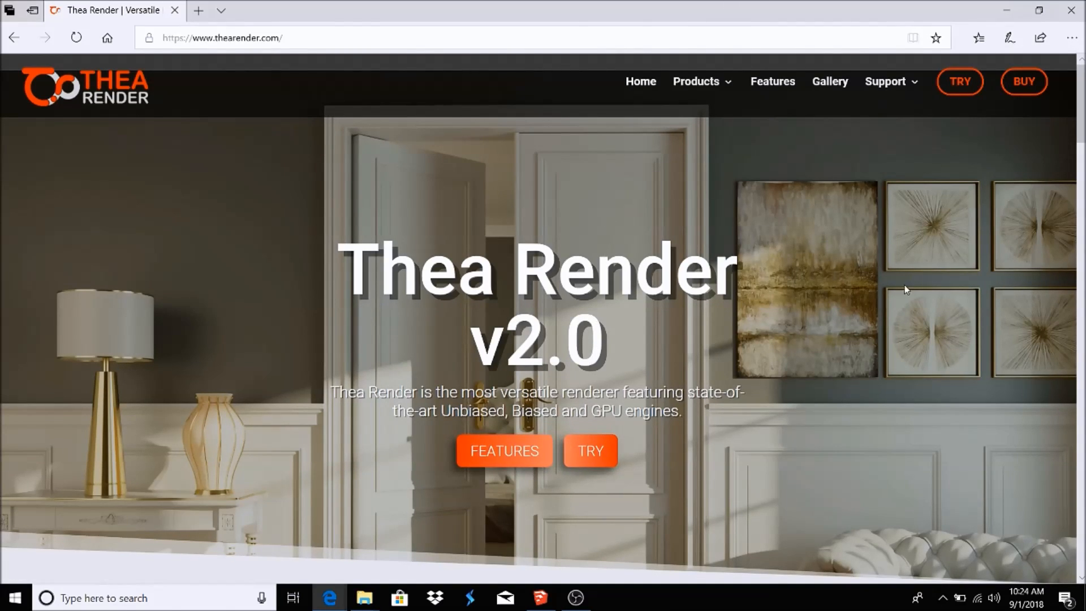
scroll(904, 274, "down", 3)
scroll(822, 291, "up", 3)
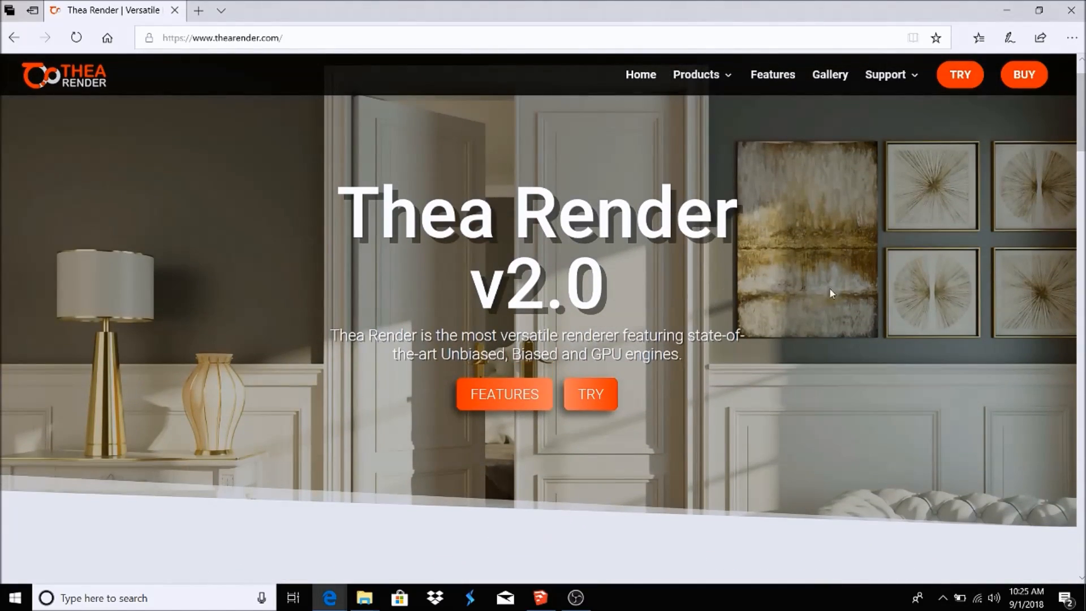
scroll(758, 277, "down", 15)
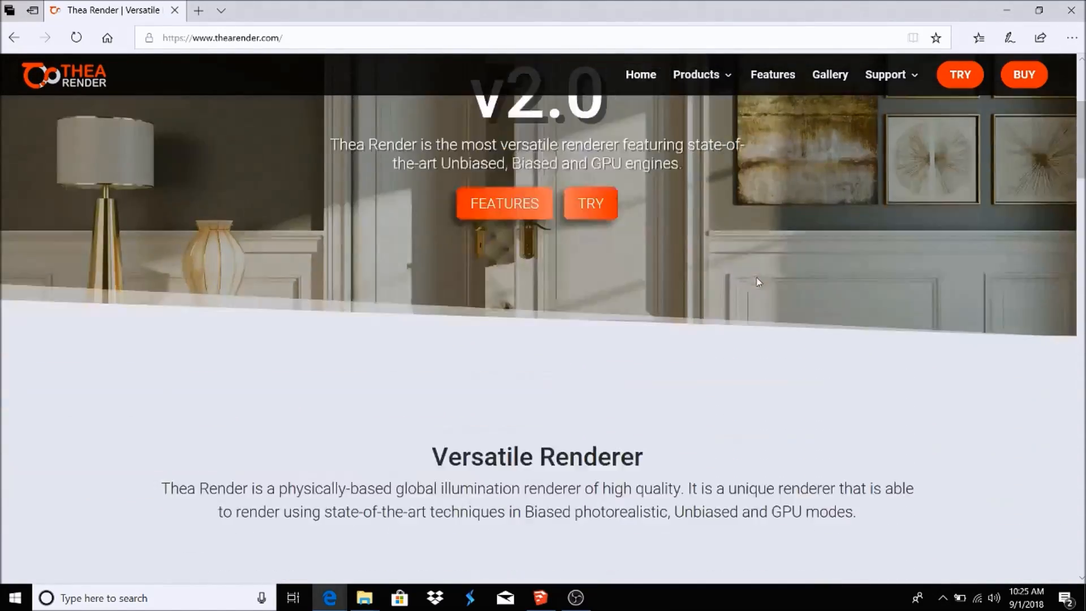
scroll(756, 273, "down", 5)
scroll(757, 273, "up", 3)
scroll(757, 273, "down", 10)
scroll(756, 276, "down", 8)
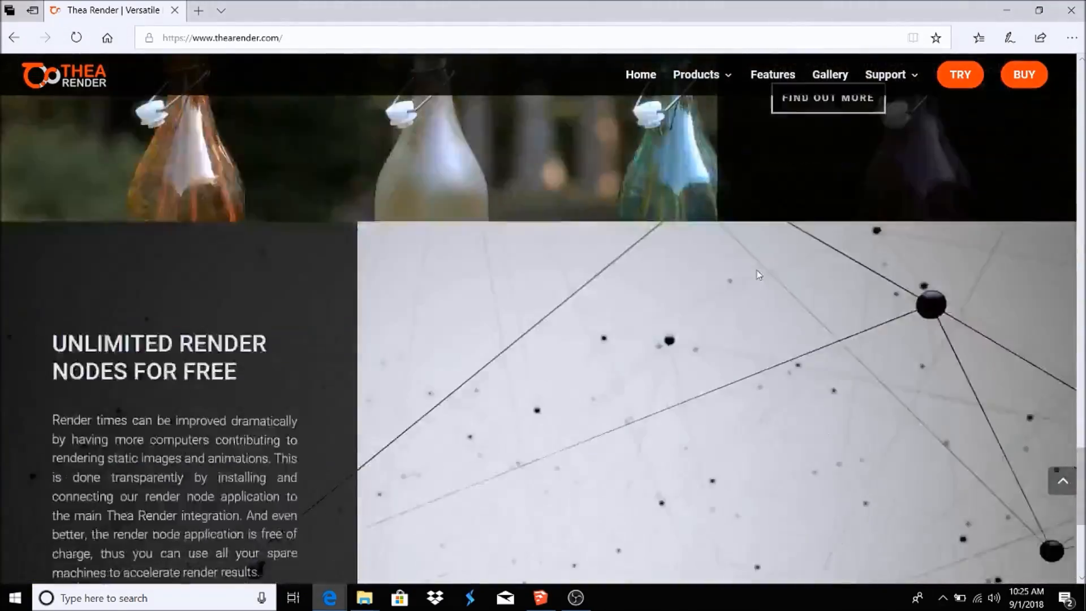
scroll(730, 279, "up", 5)
scroll(727, 279, "up", 5)
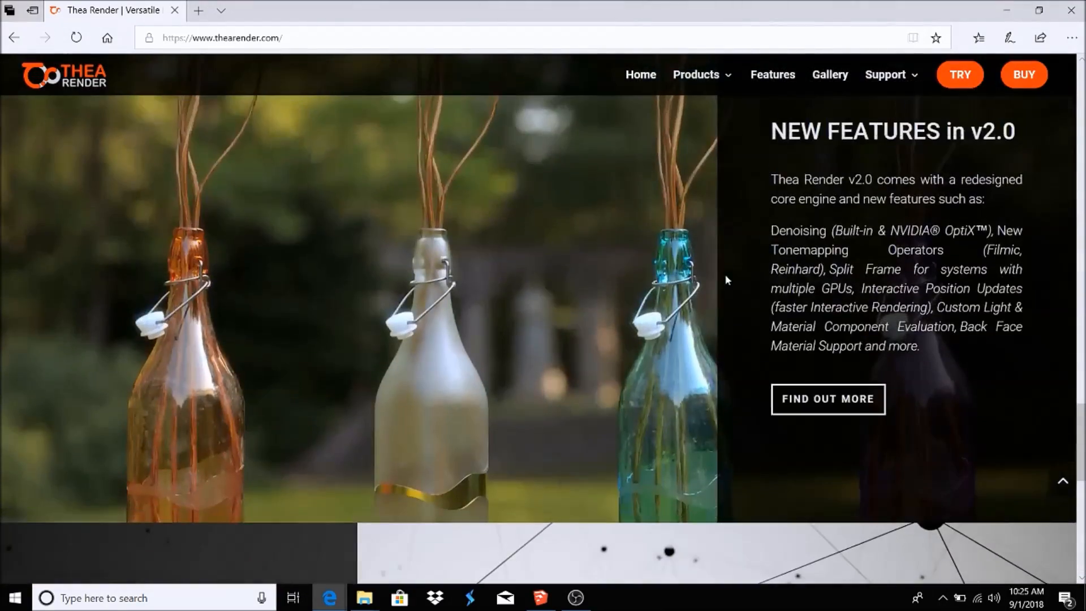
scroll(724, 279, "down", 10)
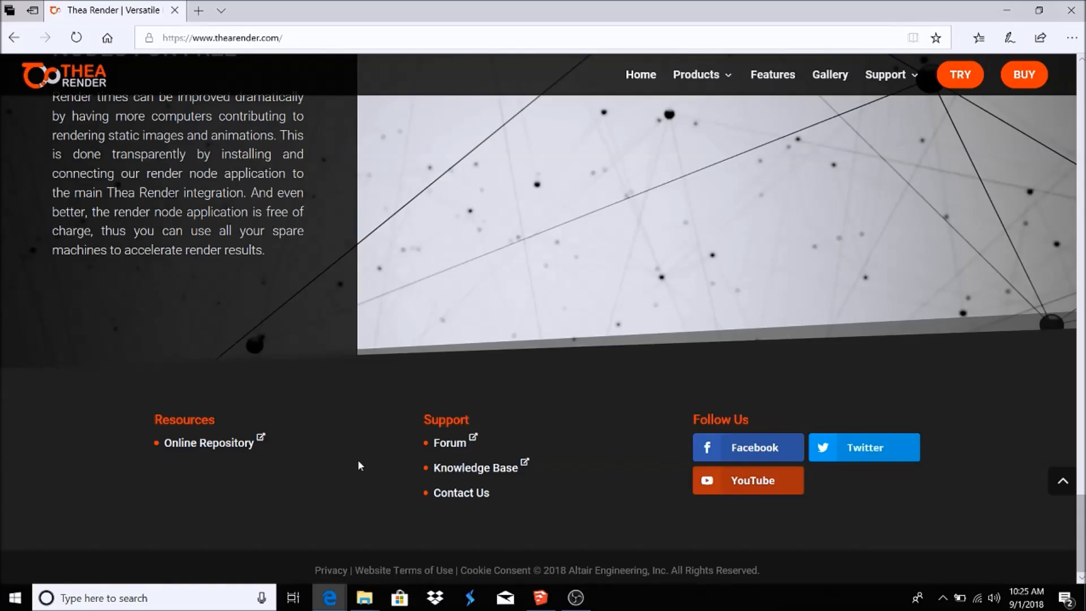
scroll(362, 456, "up", 15)
scroll(378, 424, "up", 6)
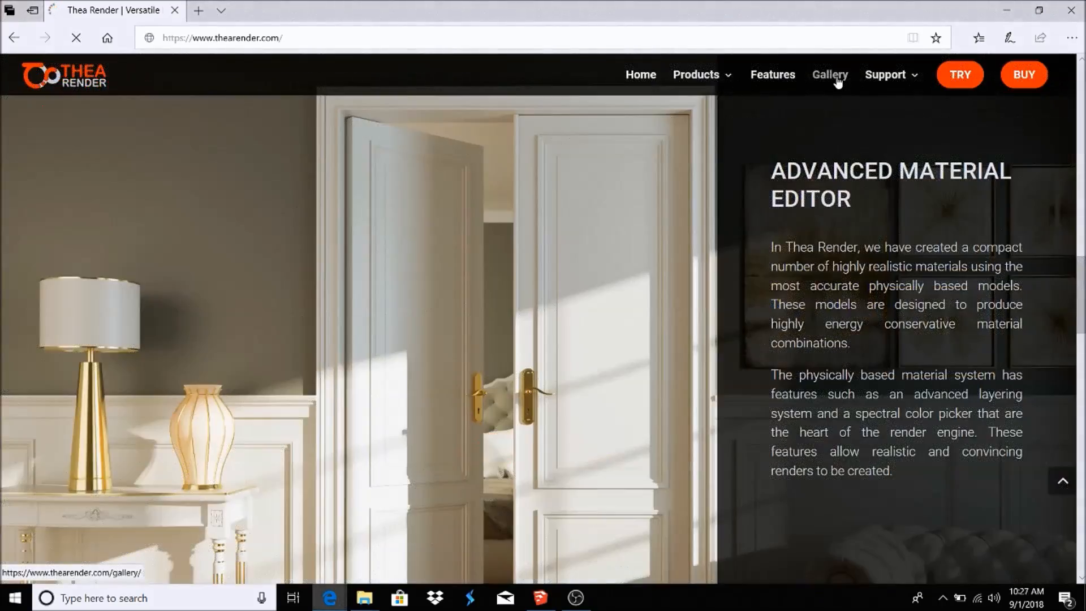
Open the Thea Render website's gallery and look through the unfiltered render thumbnails.
left_click(829, 81)
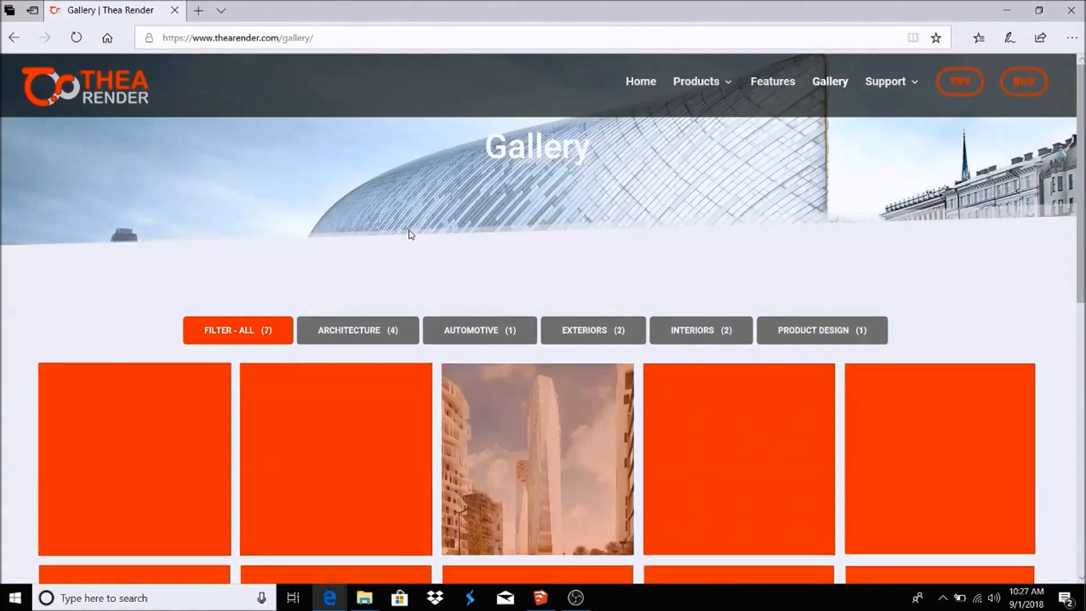
scroll(407, 233, "down", 2)
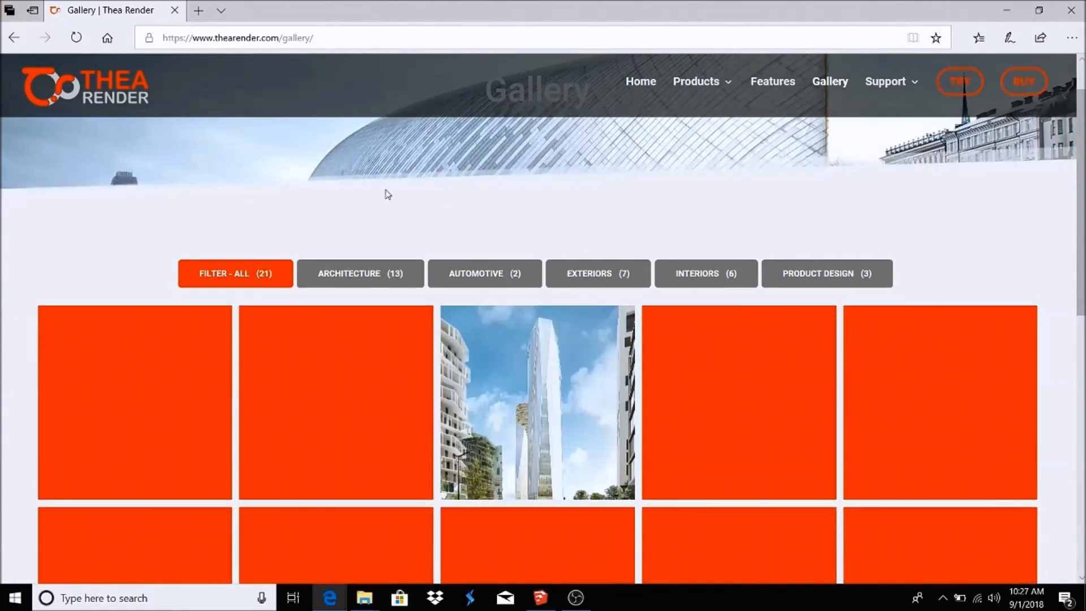
scroll(287, 231, "down", 5)
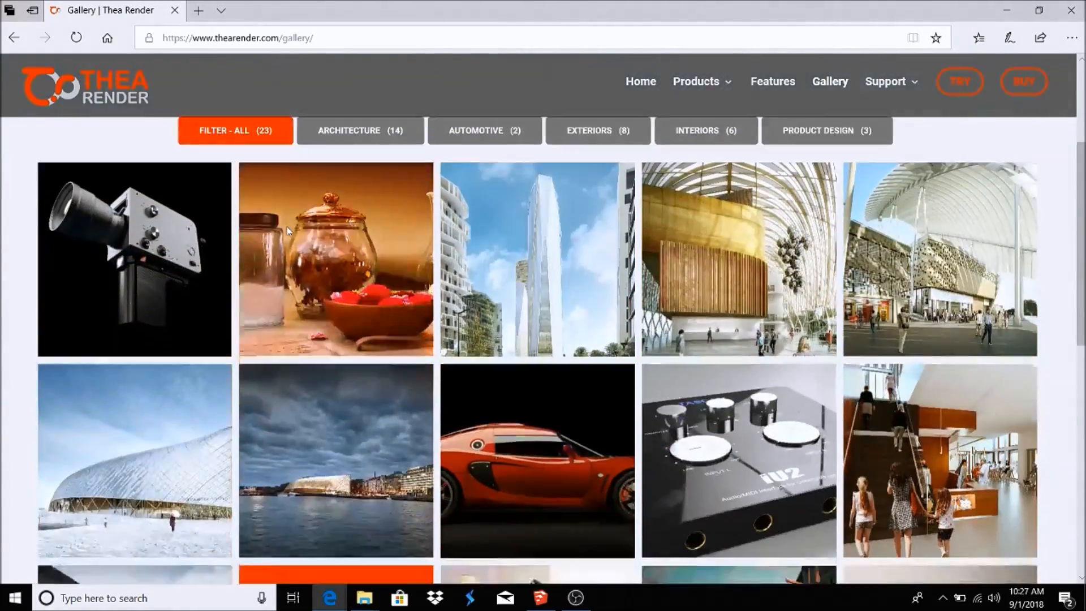
scroll(310, 222, "down", 7)
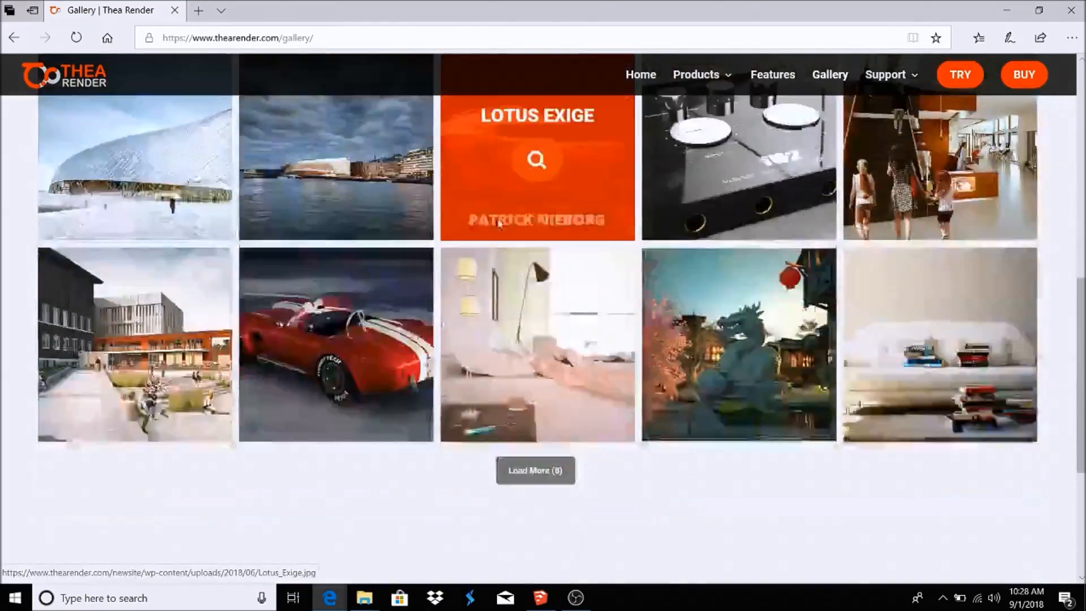
scroll(546, 266, "up", 4)
scroll(541, 267, "up", 10)
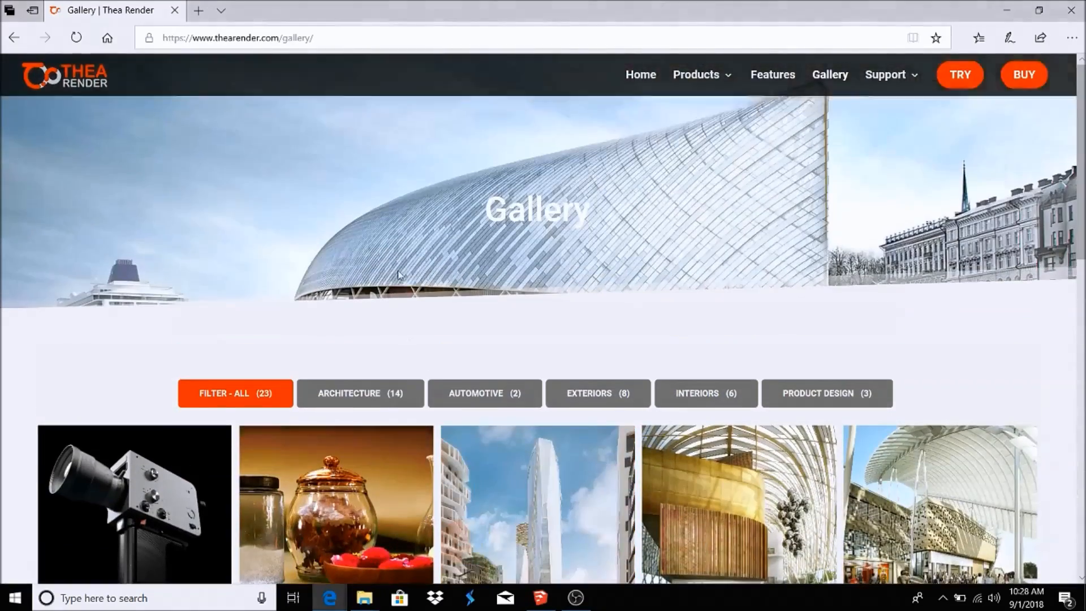
Filter the gallery to Architecture and look through the matching renders.
left_click(365, 396)
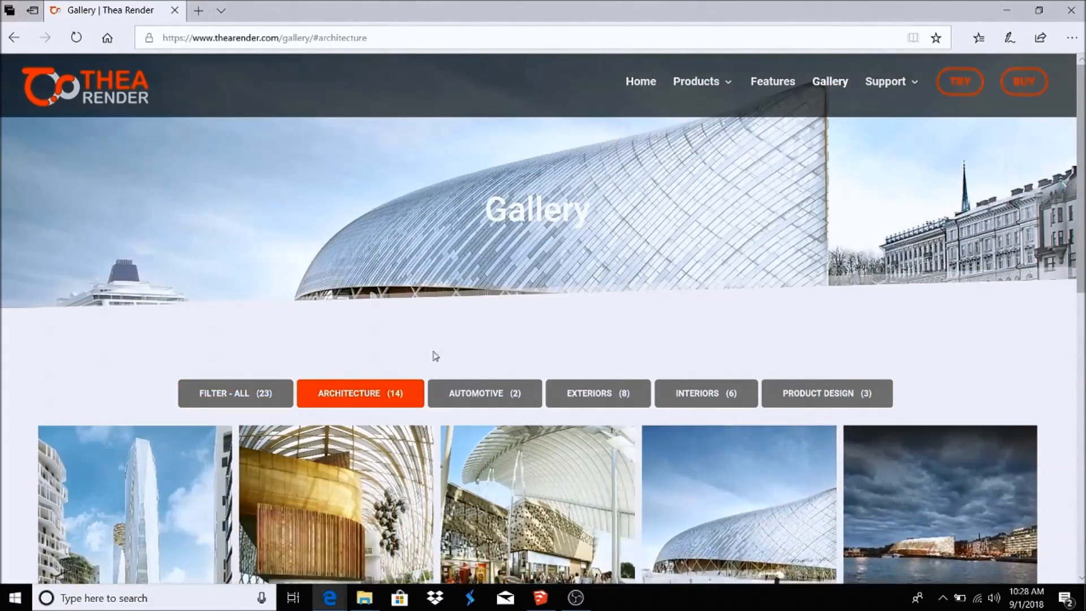
scroll(427, 359, "down", 4)
scroll(327, 315, "down", 3)
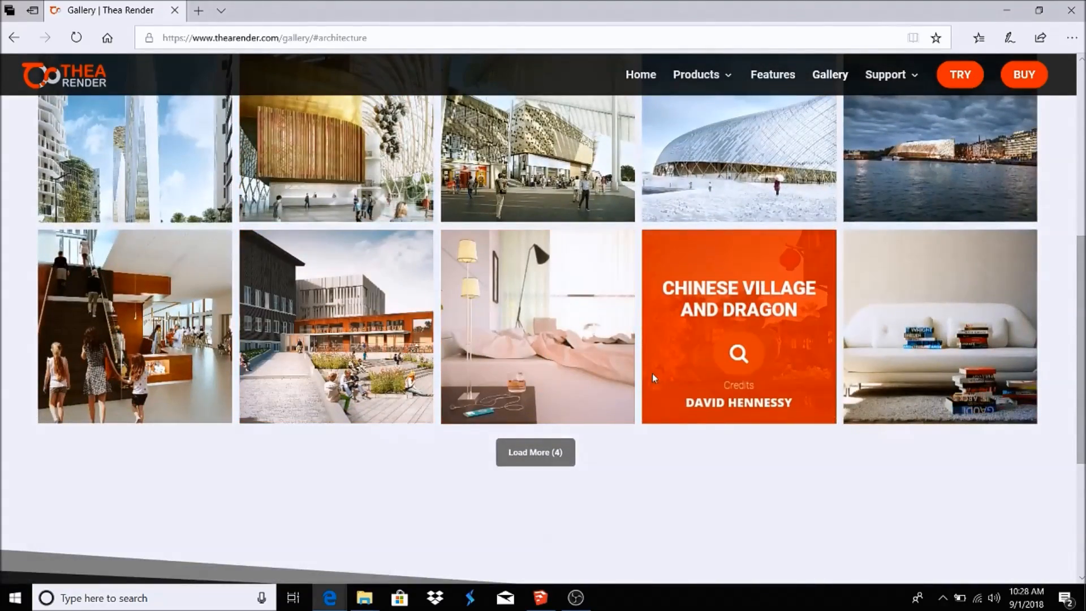
scroll(880, 365, "up", 3)
scroll(882, 364, "up", 3)
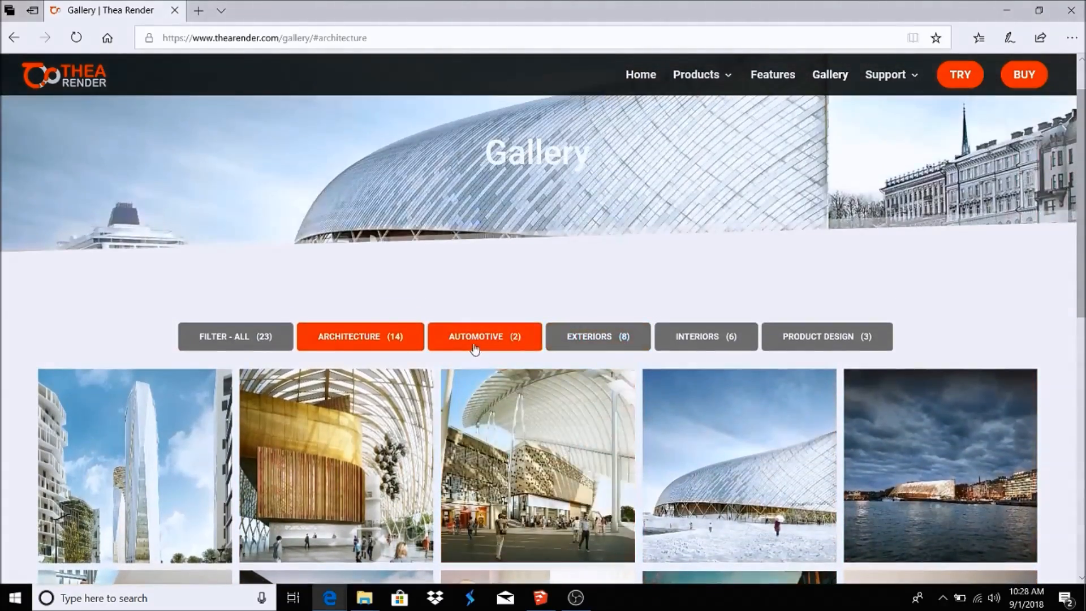
Filter the gallery by Automotive and Exteriors in turn and view the exterior renders.
left_click(473, 339)
left_click(598, 337)
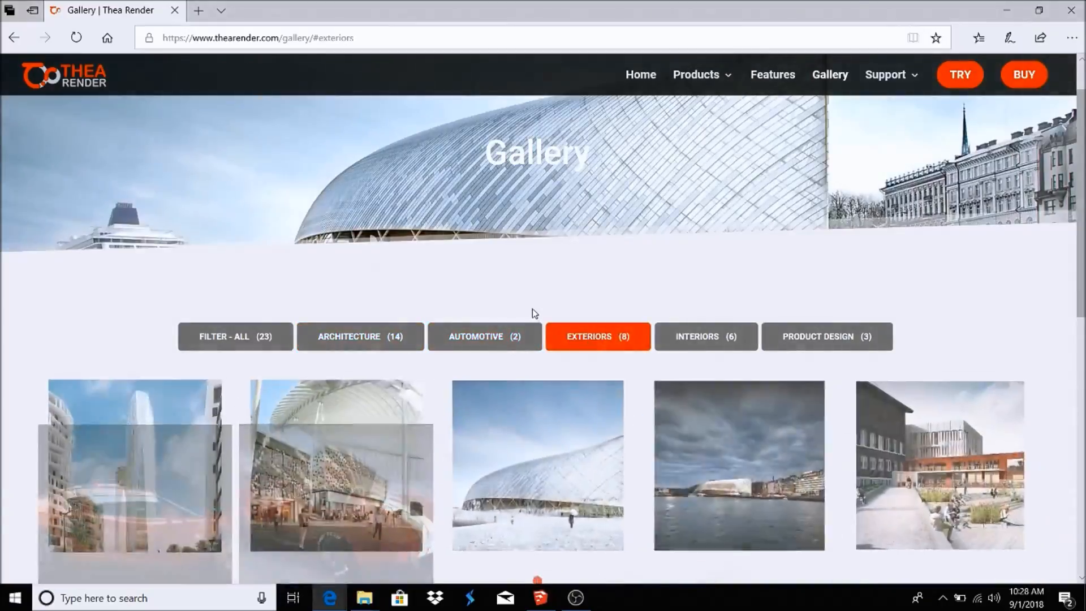
scroll(537, 283, "down", 5)
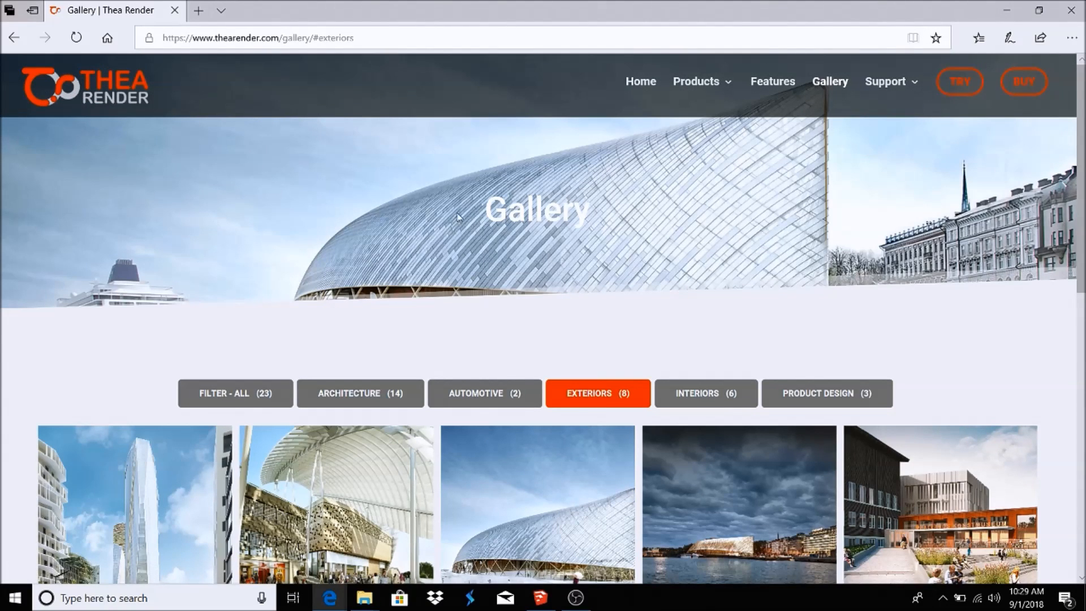
Open the Thea Render online shop and review the license options and notes for Thea Render for Sketchup v2.0.
left_click(1023, 81)
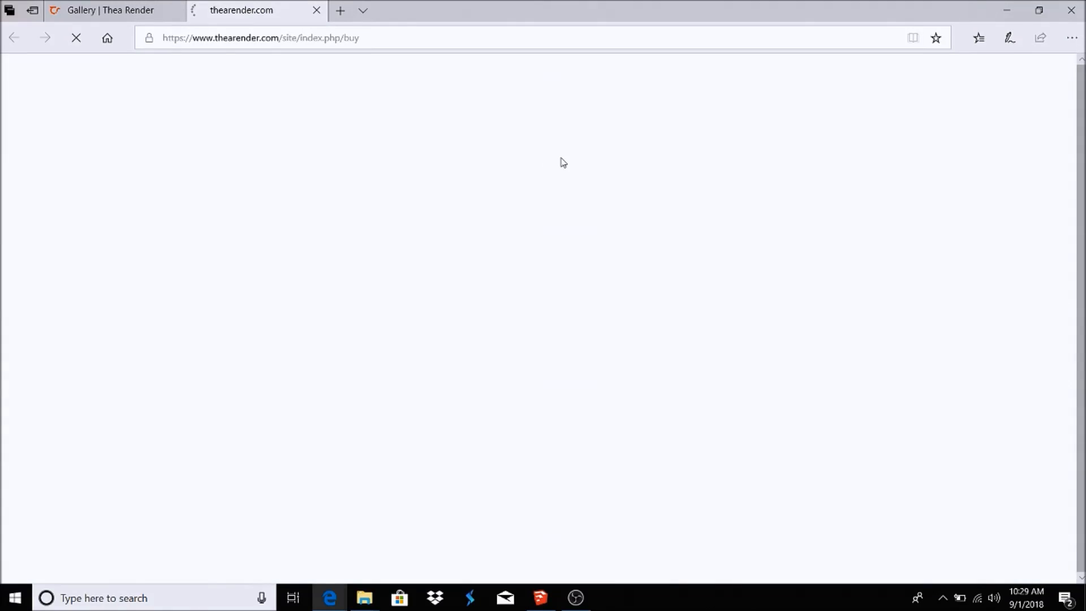
scroll(194, 369, "down", 1)
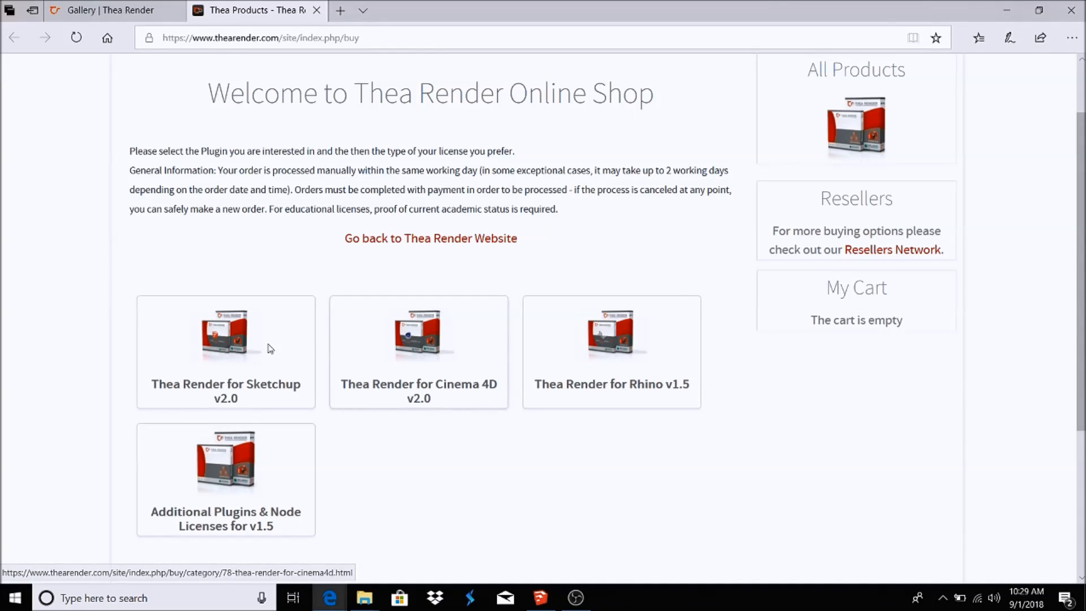
left_click(236, 341)
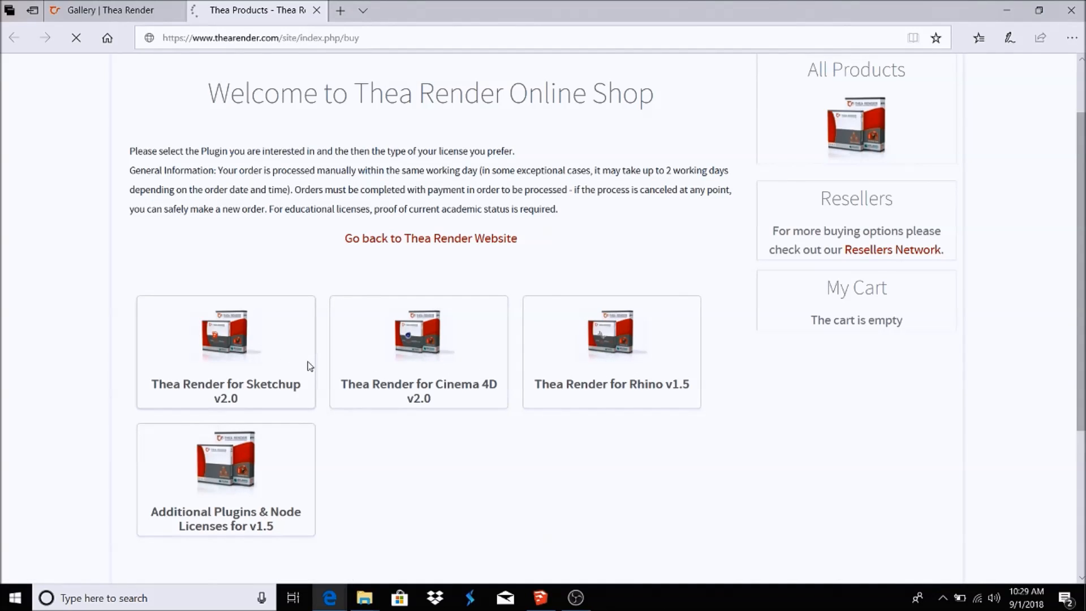
scroll(255, 370, "down", 5)
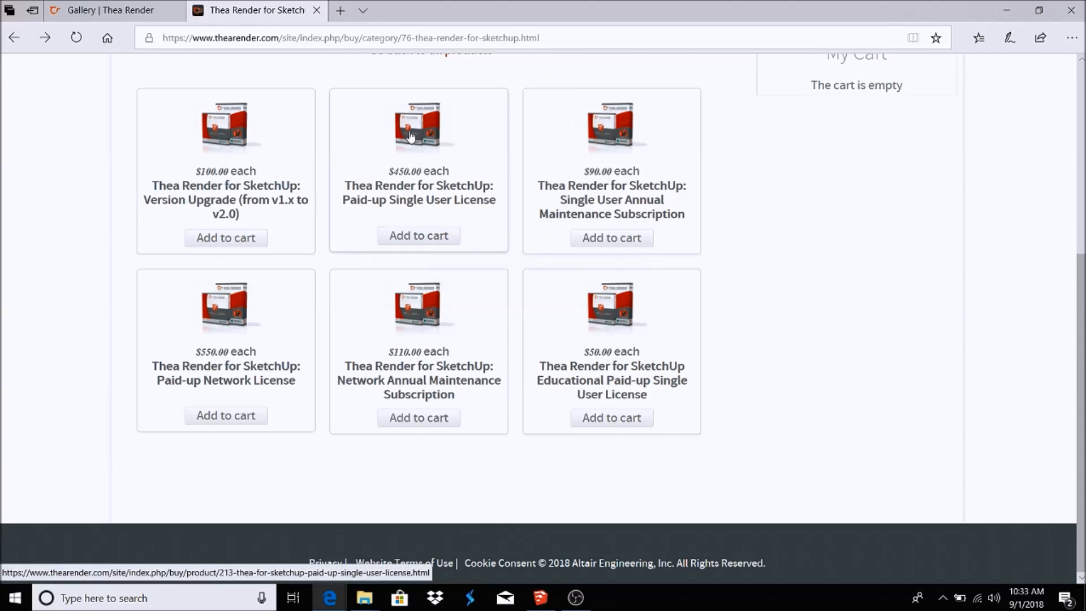
scroll(498, 227, "up", 5)
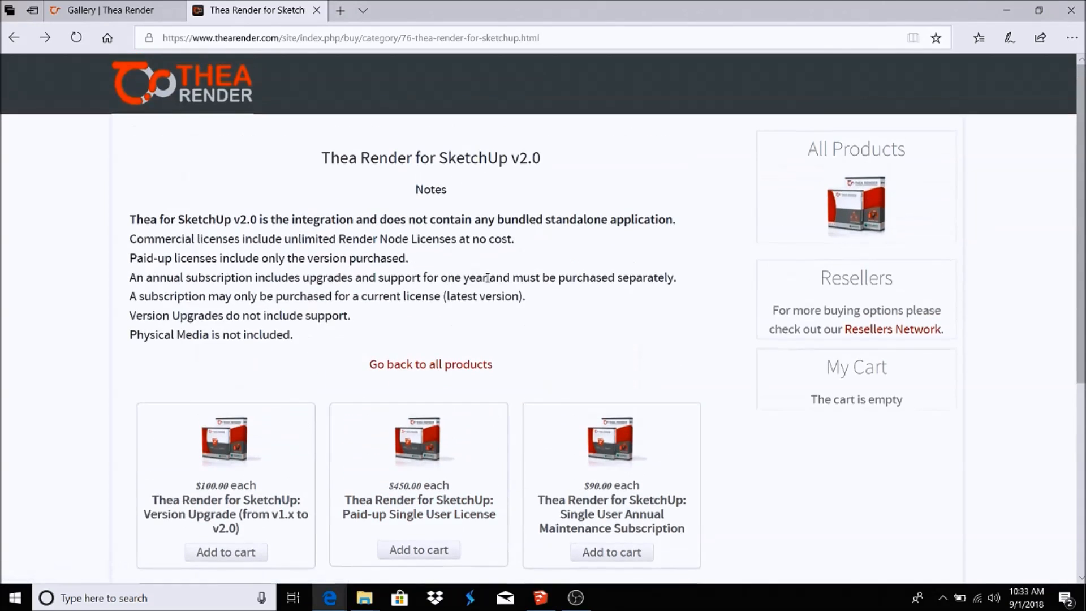
View the product page of the Thea Render for SketchUp Paid-up Single User License, and return to the license list.
scroll(483, 235, "down", 4)
left_click(437, 267)
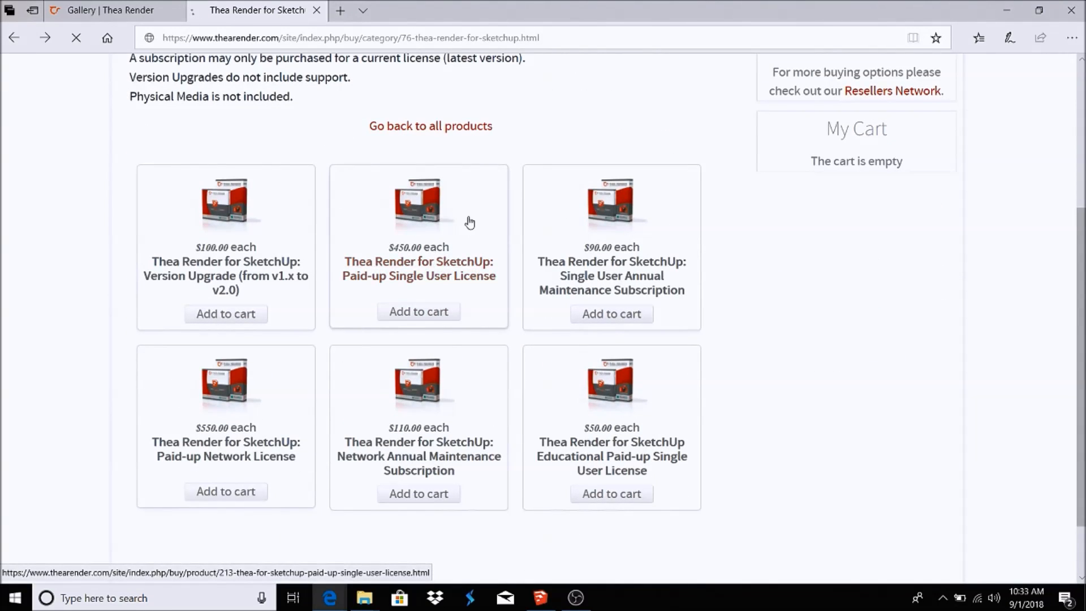
scroll(388, 211, "down", 3)
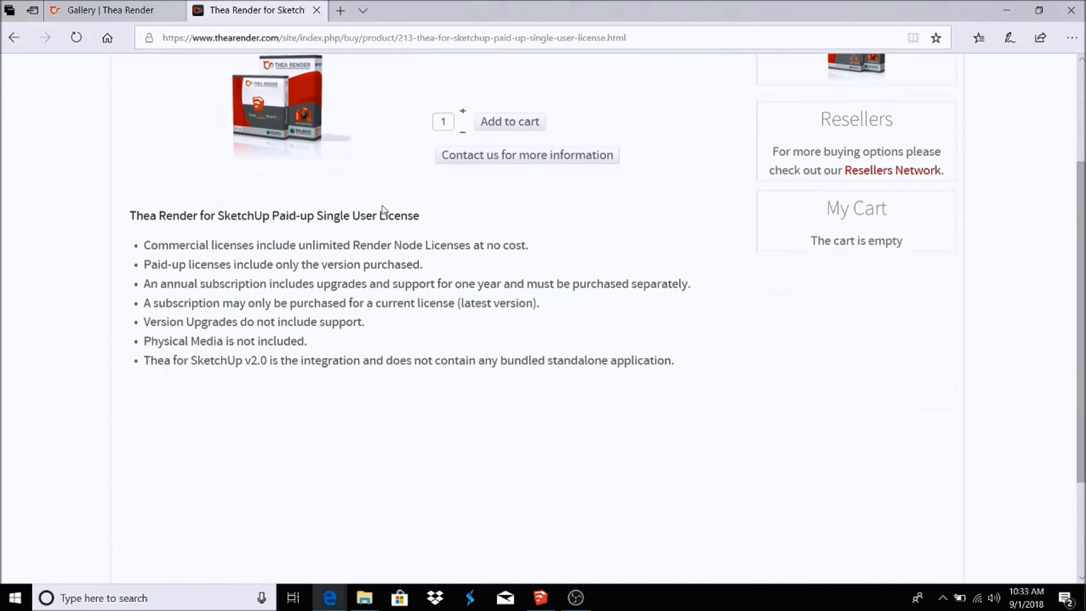
scroll(805, 262, "up", 3)
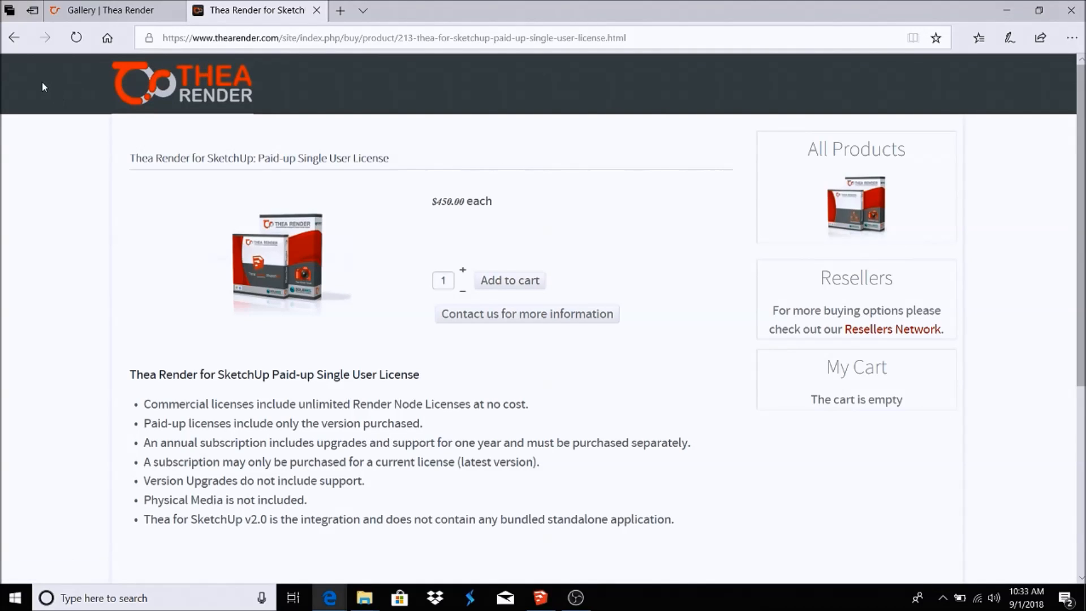
left_click(13, 38)
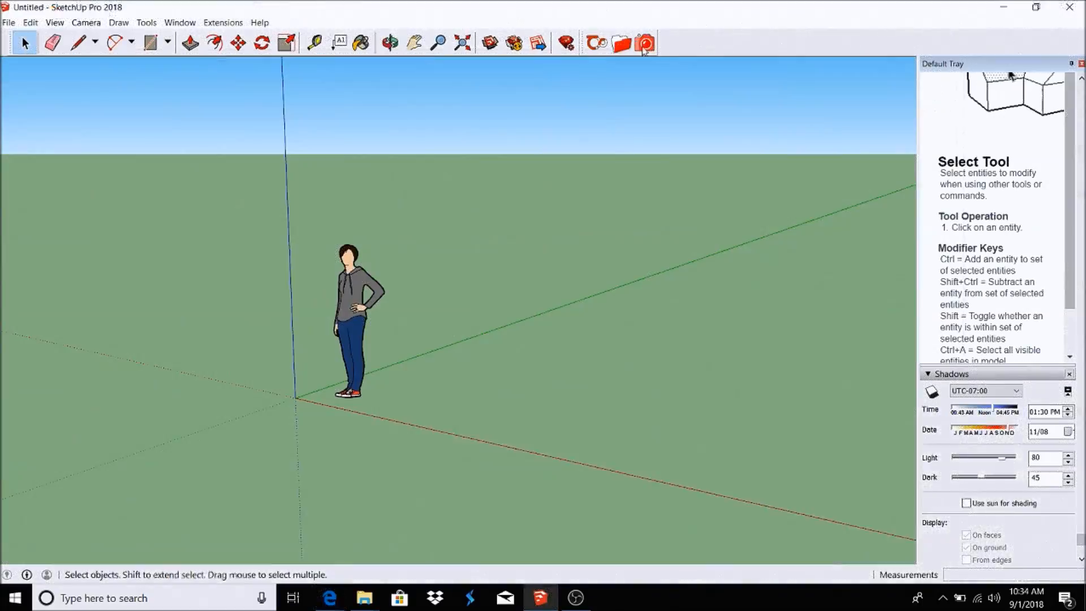
Switch to SketchUp, close the Thea Browser window, and open the Thea Render license form.
left_click(644, 45)
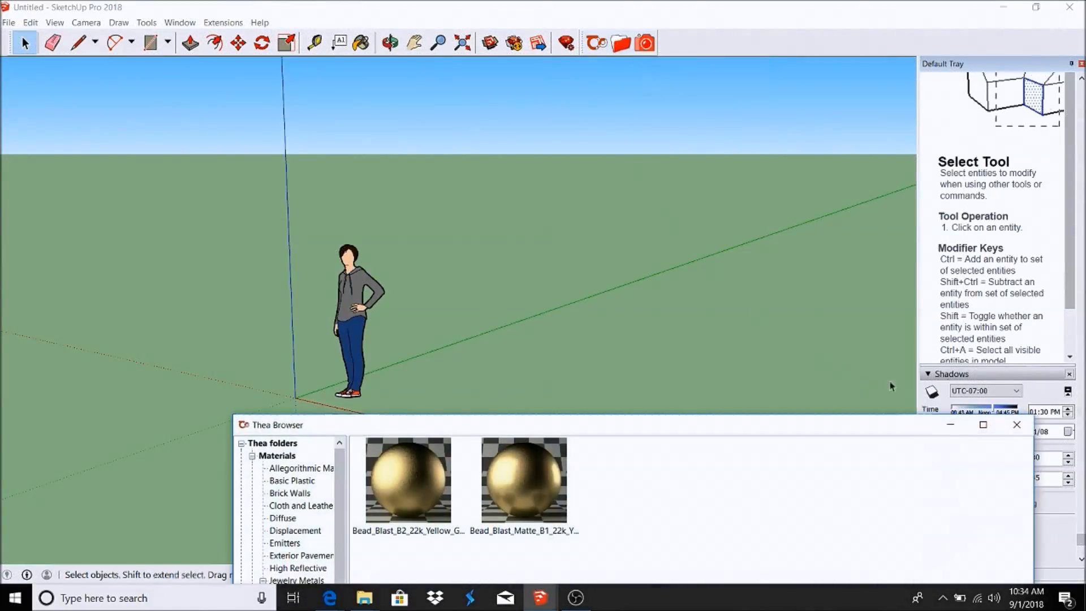
left_click(1017, 424)
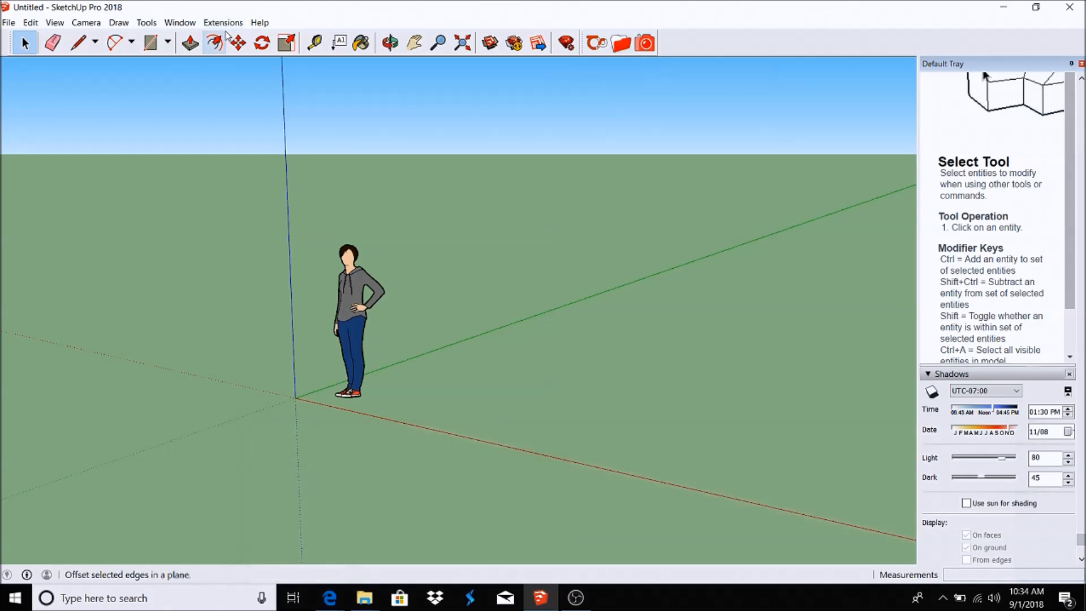
left_click(223, 22)
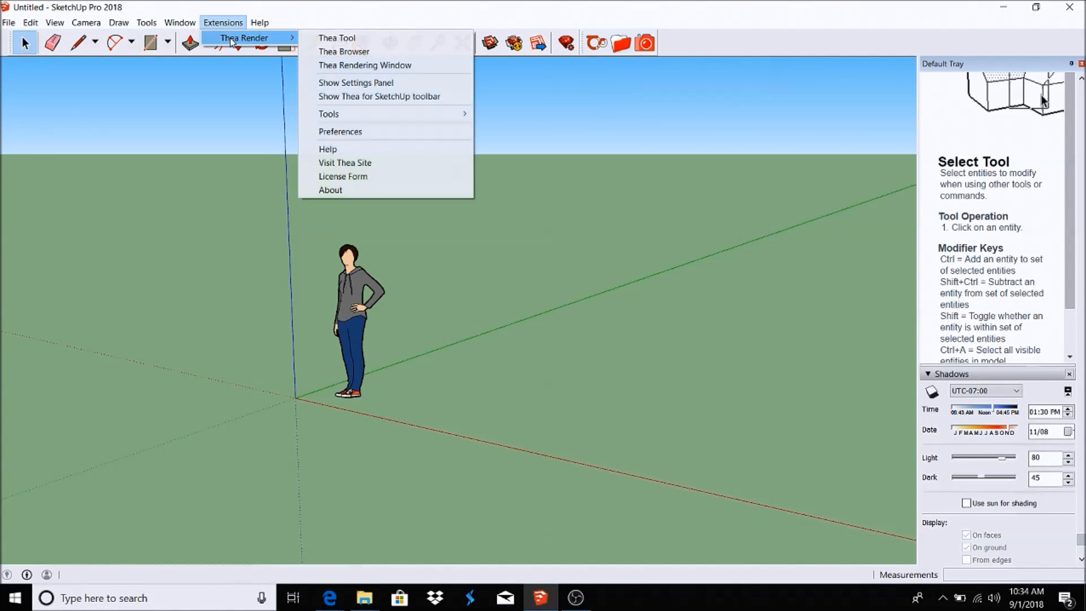
mouse_move(232, 39)
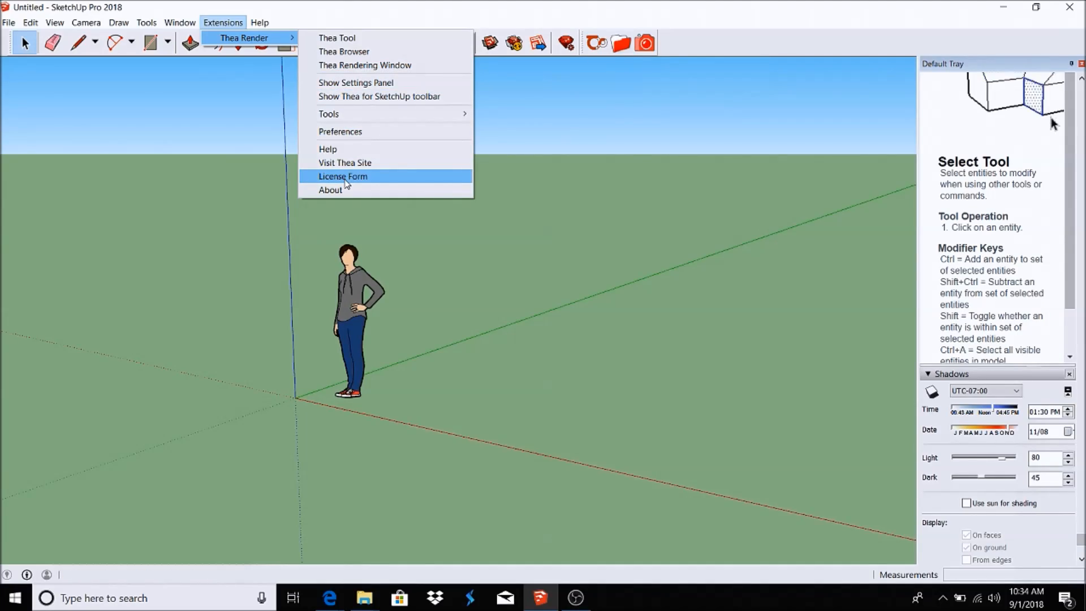
left_click(343, 176)
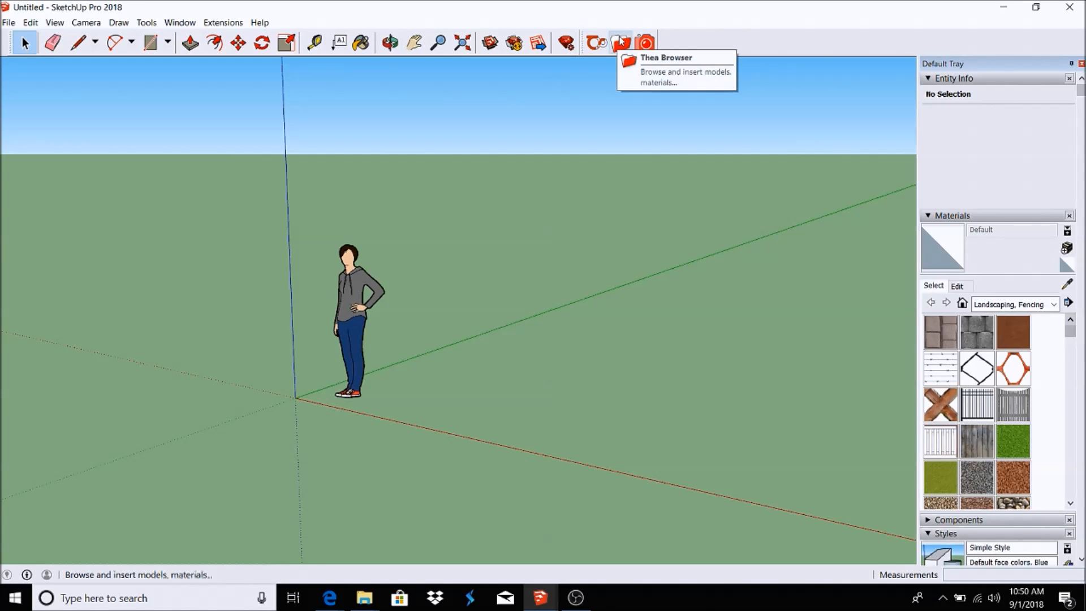
Open the Thea Browser to view its materials, models and skies folders, and minimize it.
left_click(621, 41)
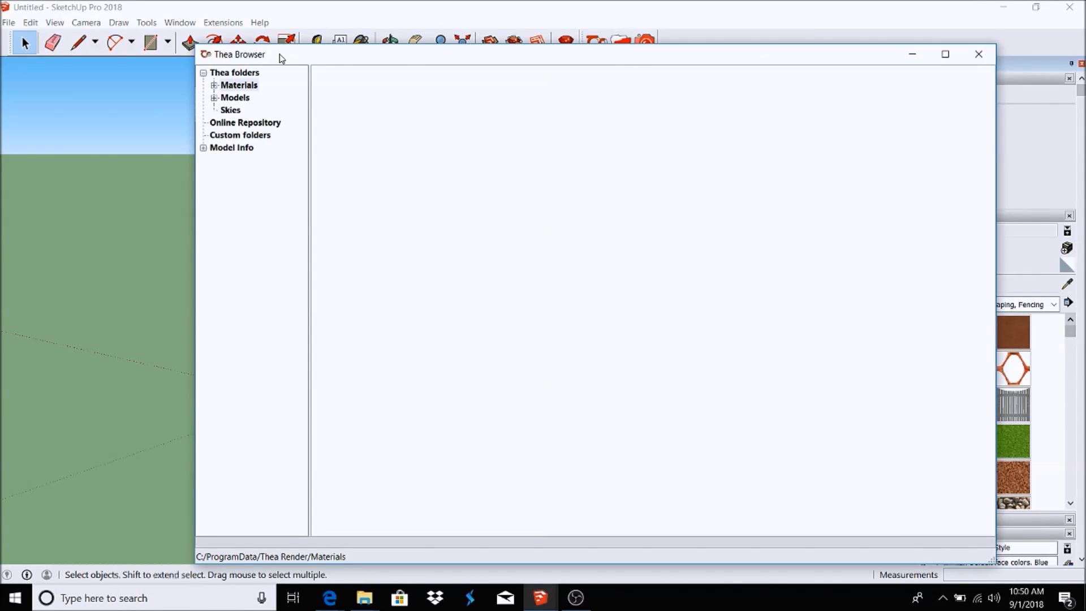
left_click(911, 54)
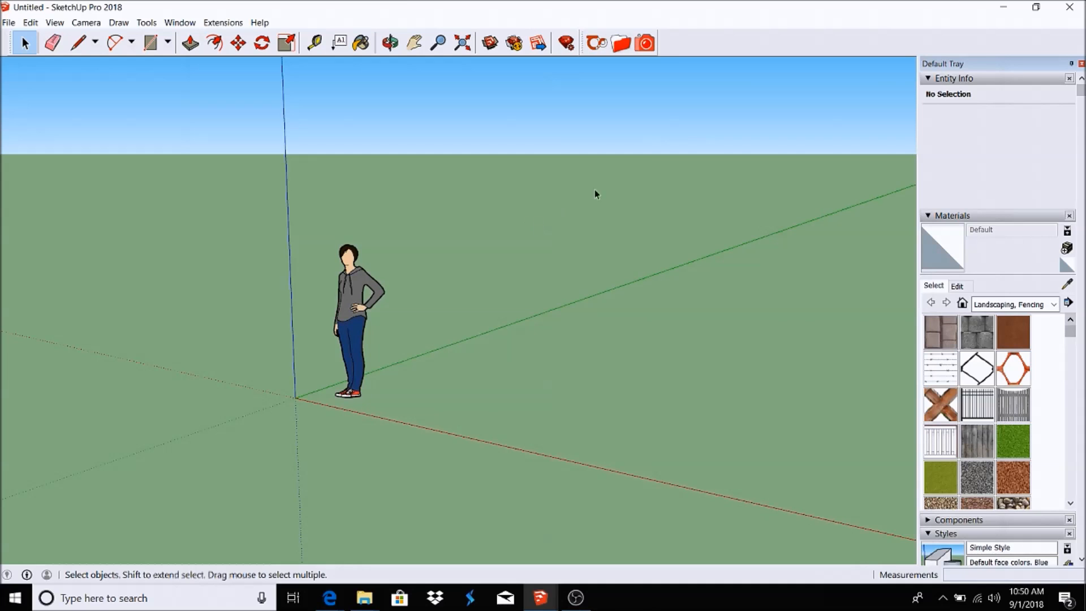
Open the Foyer model from the SketchUp folder on the desktop.
left_click(17, 23)
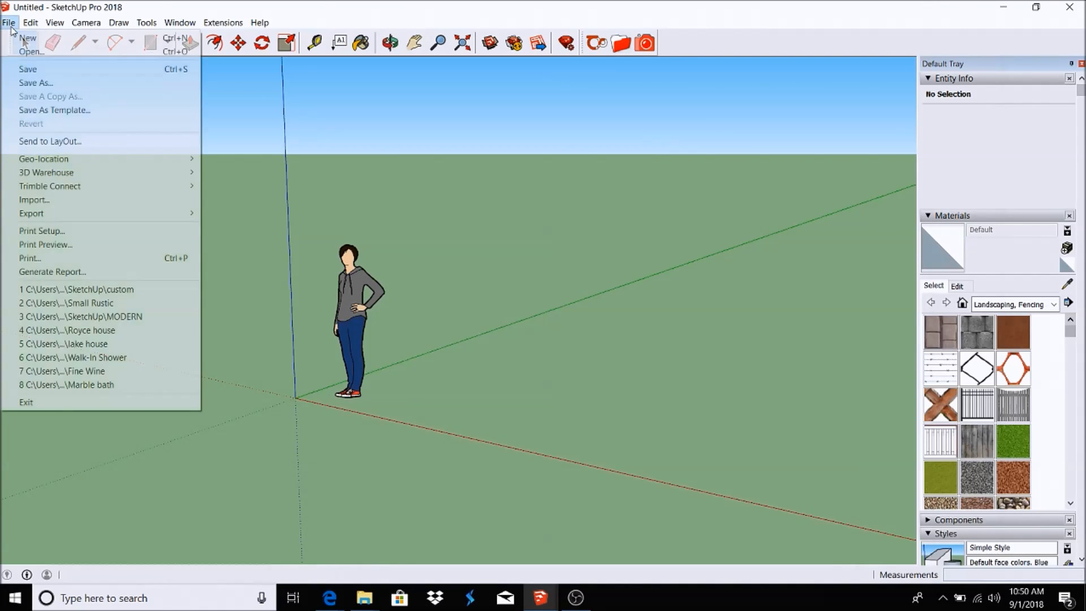
left_click(41, 55)
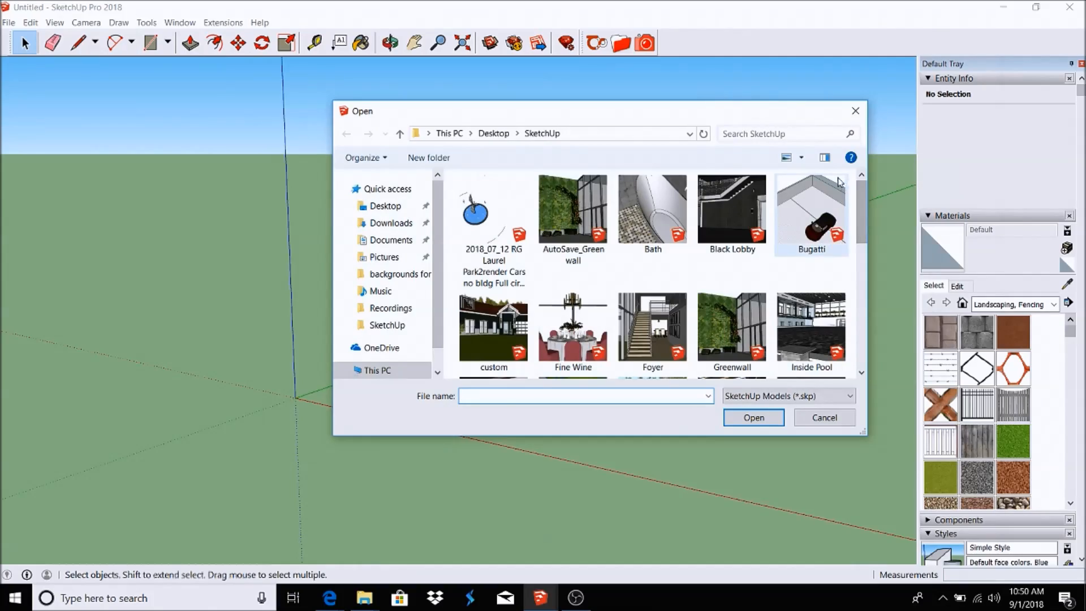
scroll(863, 199, "down", 1)
left_click(653, 260)
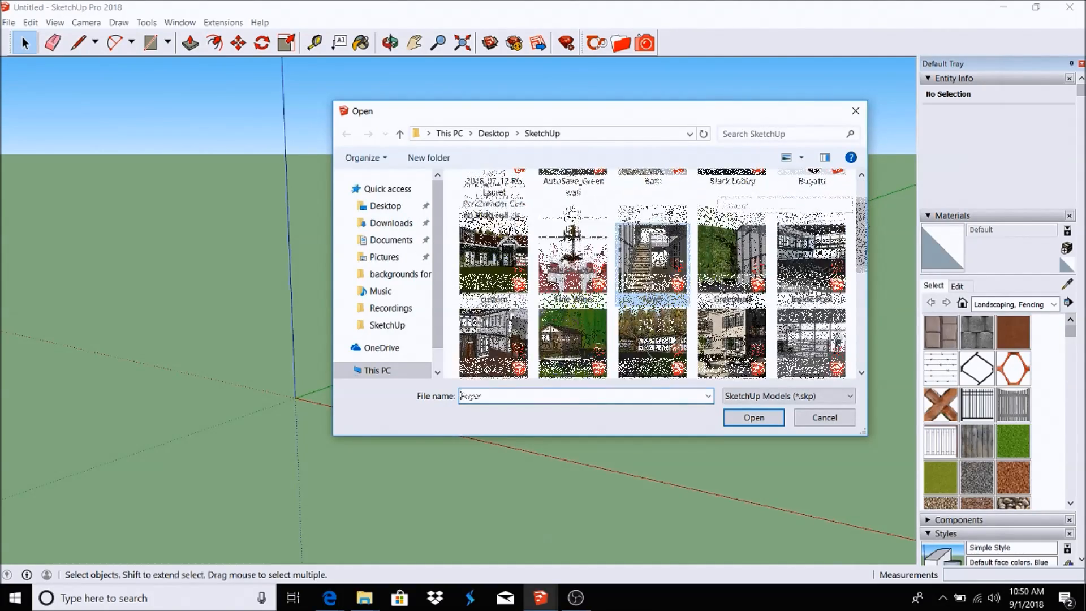
left_click(754, 418)
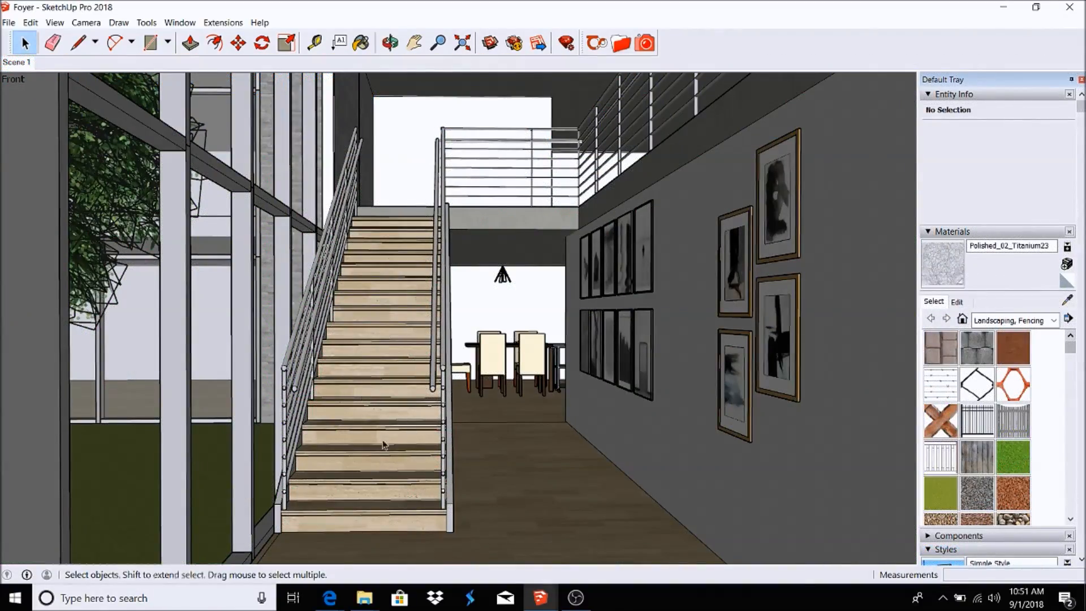
Select the face of one riser on the lower part of the staircase.
scroll(383, 445, "up", 10)
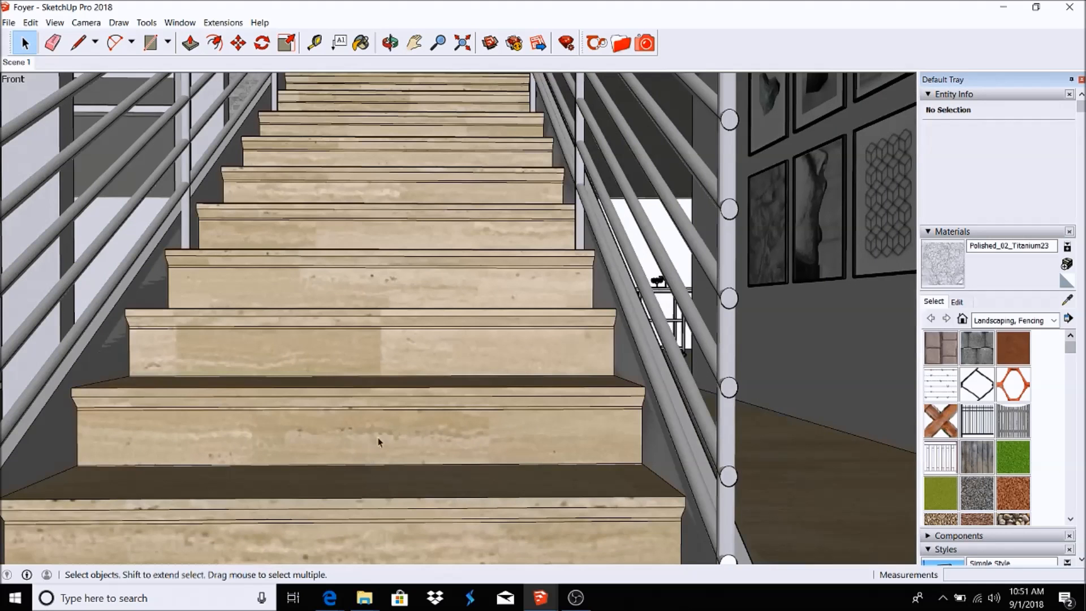
left_click(379, 441)
left_click(399, 337)
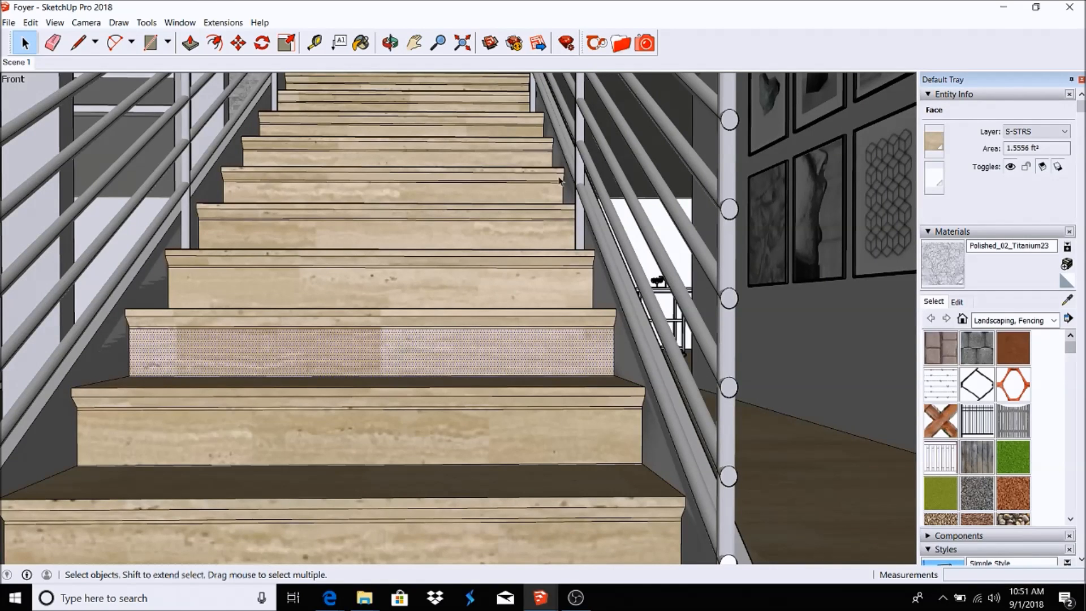
View the NS Tiles materials in the Thea Browser as options for the stairs, and minimize the browser.
scroll(422, 373, "up", 3)
left_click(621, 43)
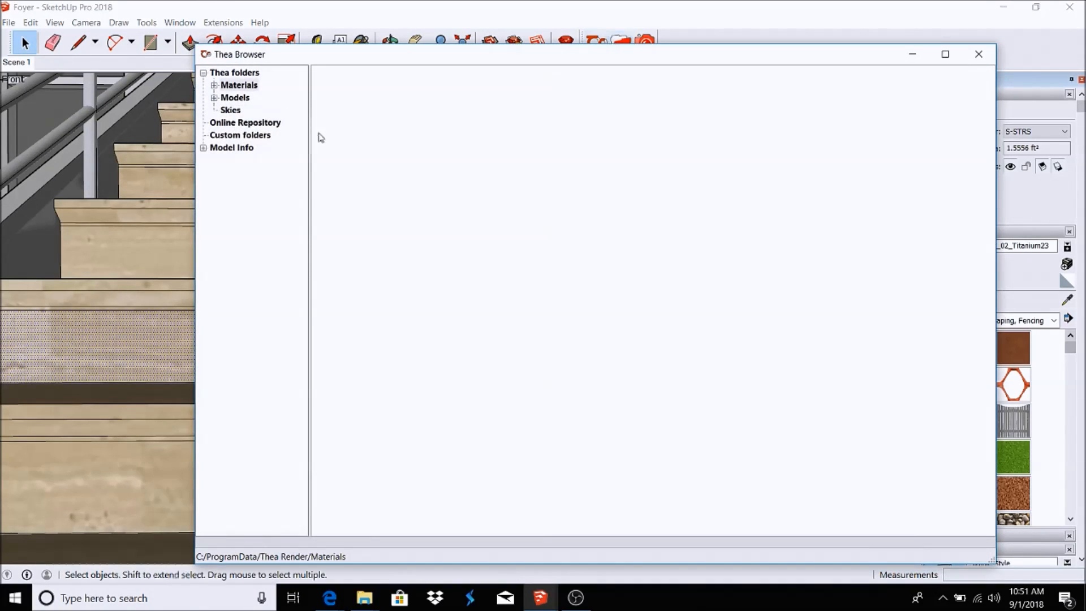
left_click(215, 85)
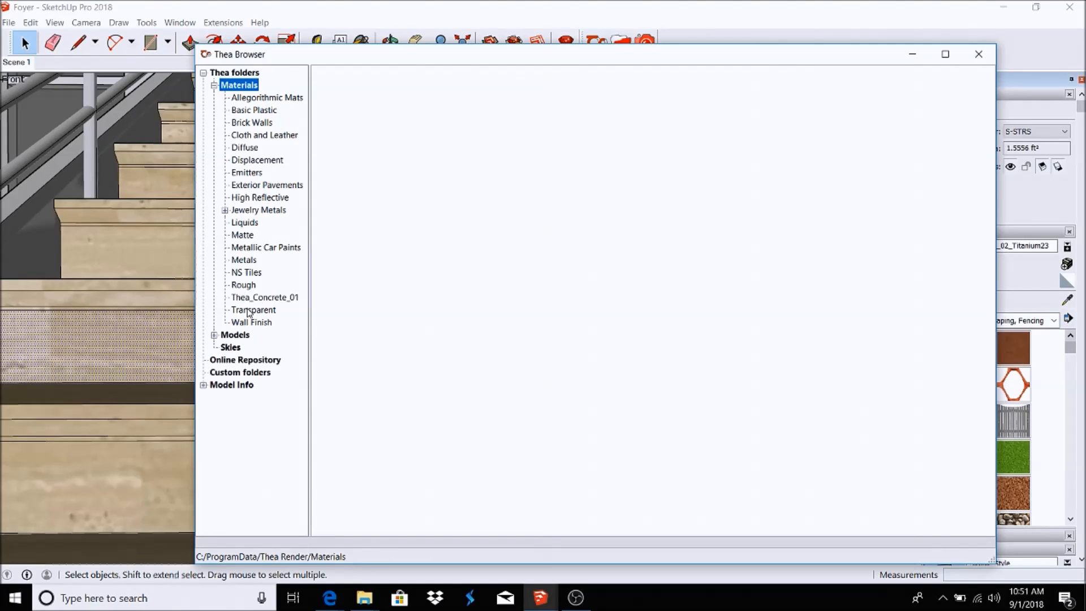
left_click(247, 272)
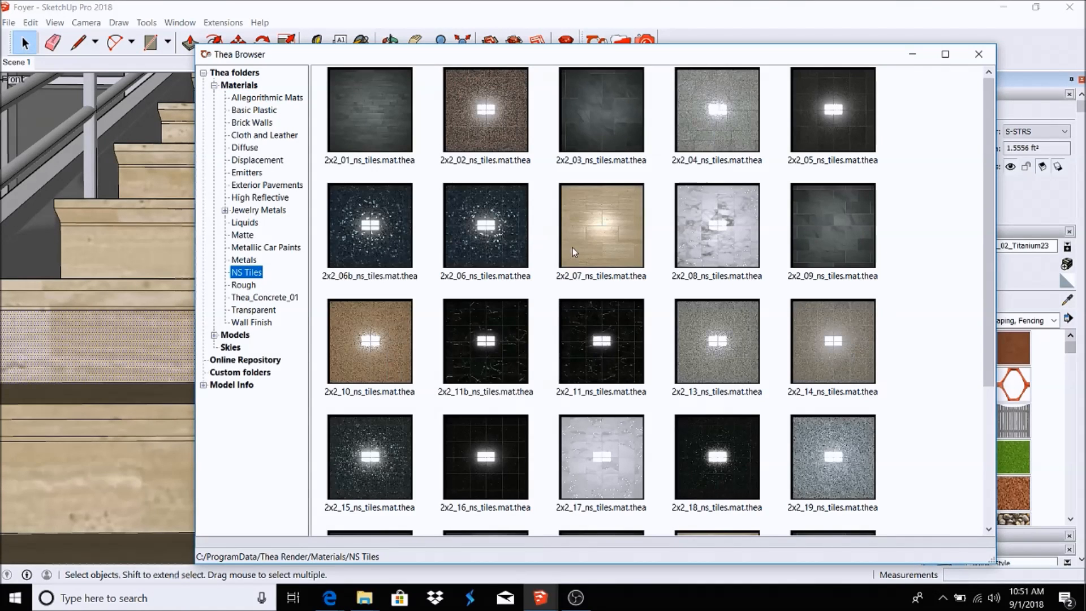
left_click(912, 54)
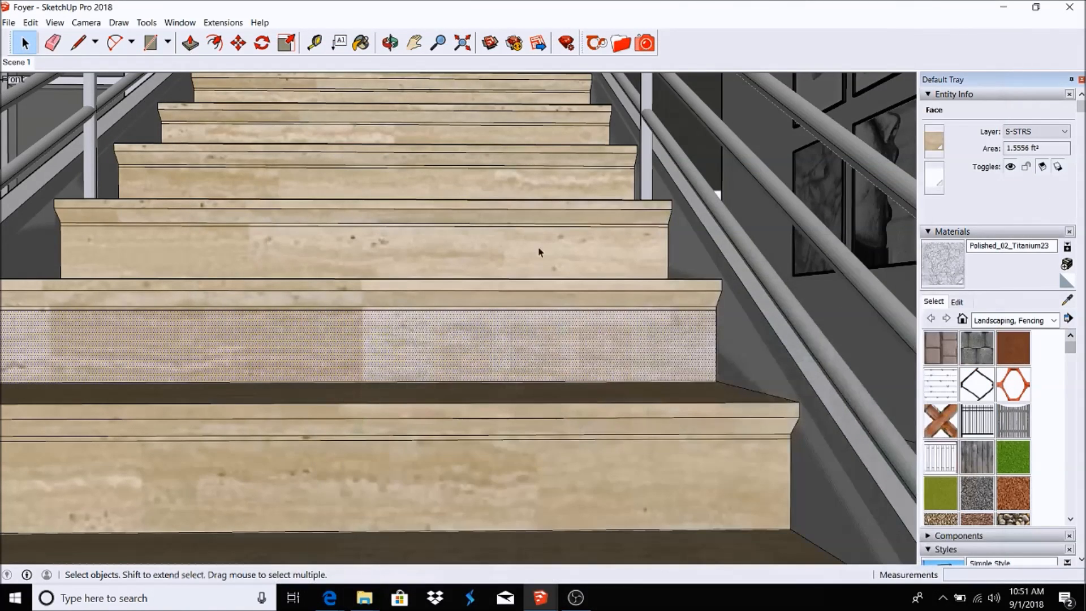
Open the stair railing group for editing, select the entire handrail tube, and leave the group with nothing selected.
scroll(456, 444, "down", 1)
scroll(457, 445, "down", 4)
scroll(550, 197, "up", 2)
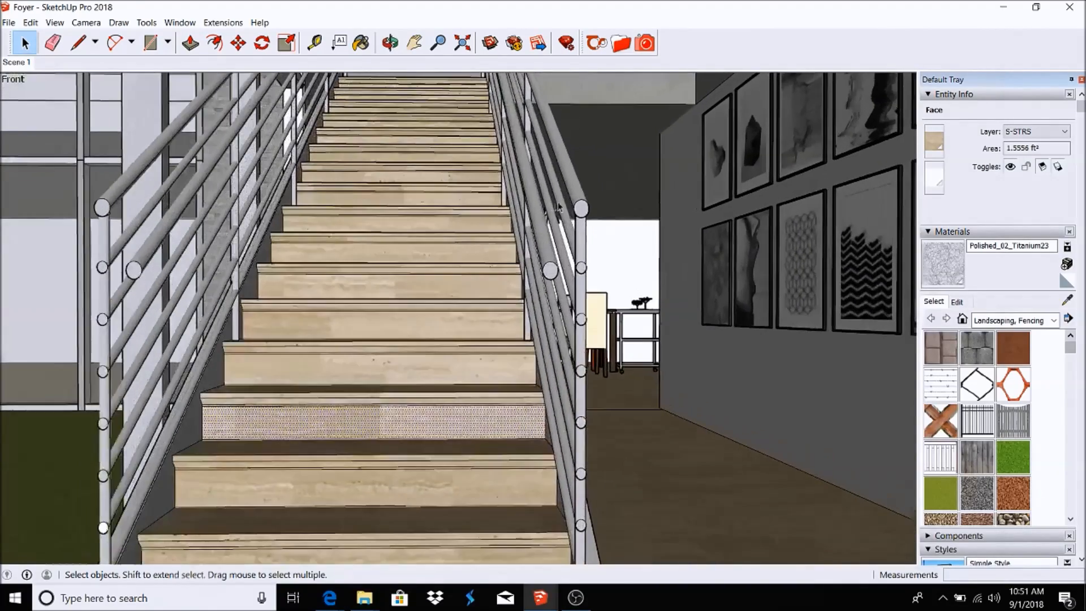
scroll(420, 274, "up", 3)
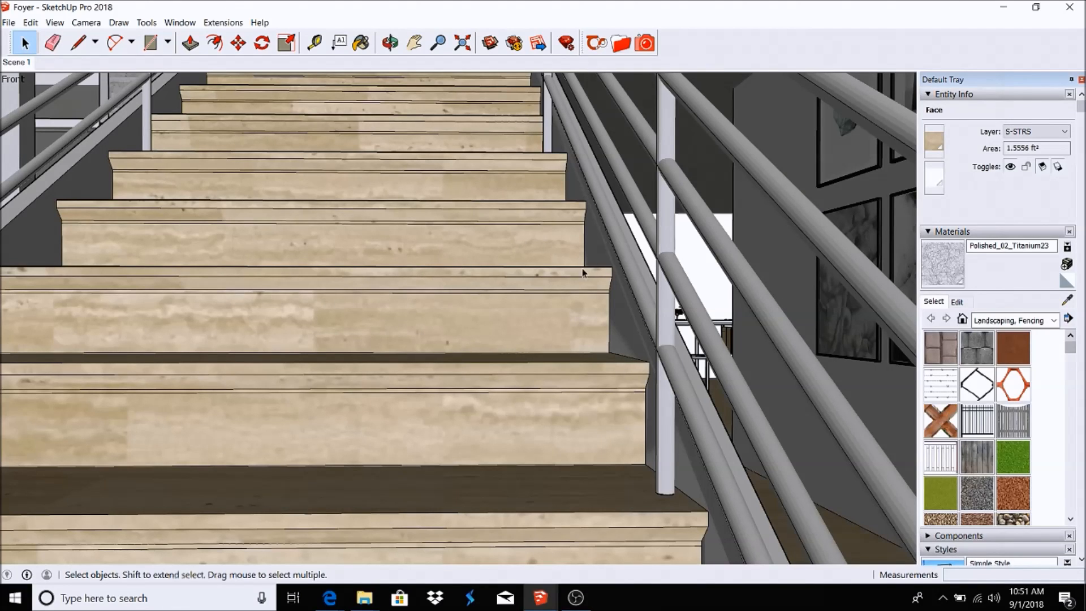
scroll(521, 316, "down", 3)
scroll(522, 309, "down", 1)
left_click(733, 218)
double_click(733, 219)
triple_click(731, 219)
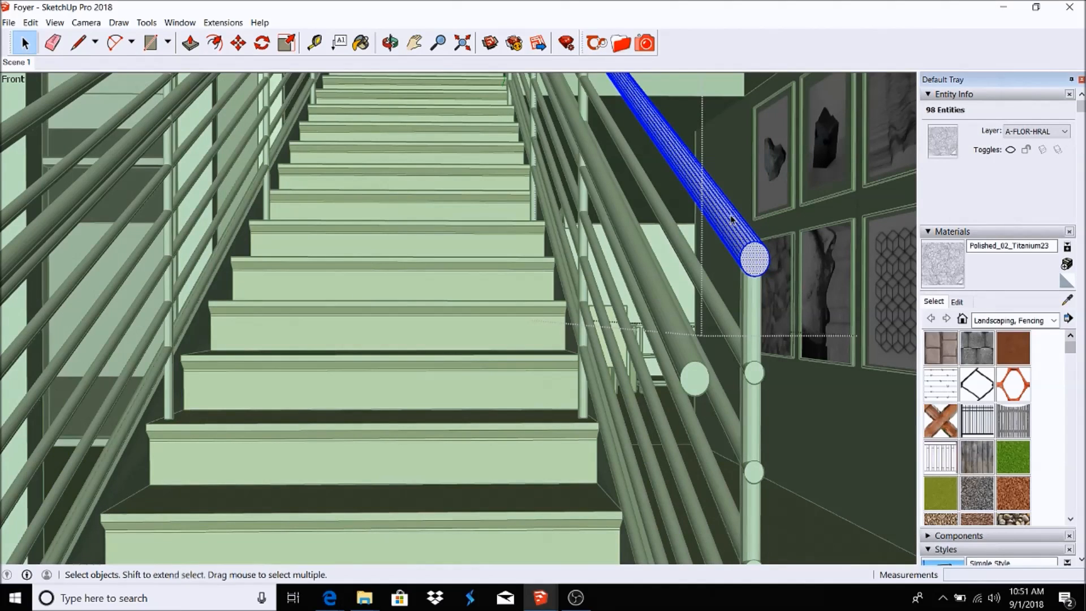
left_click(813, 343)
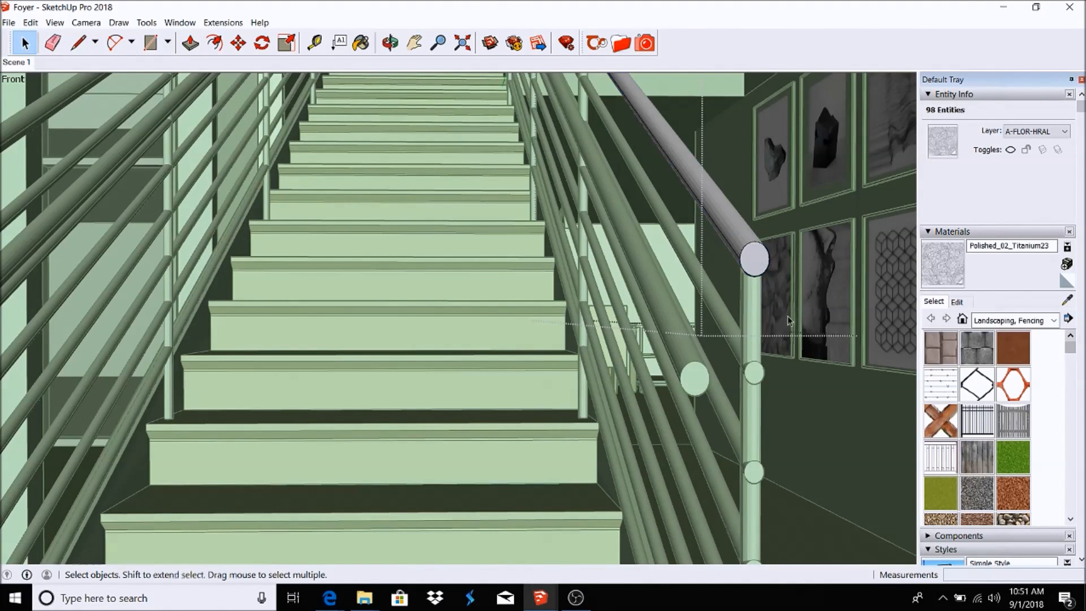
left_click(813, 342)
scroll(665, 321, "down", 2)
scroll(696, 260, "down", 2)
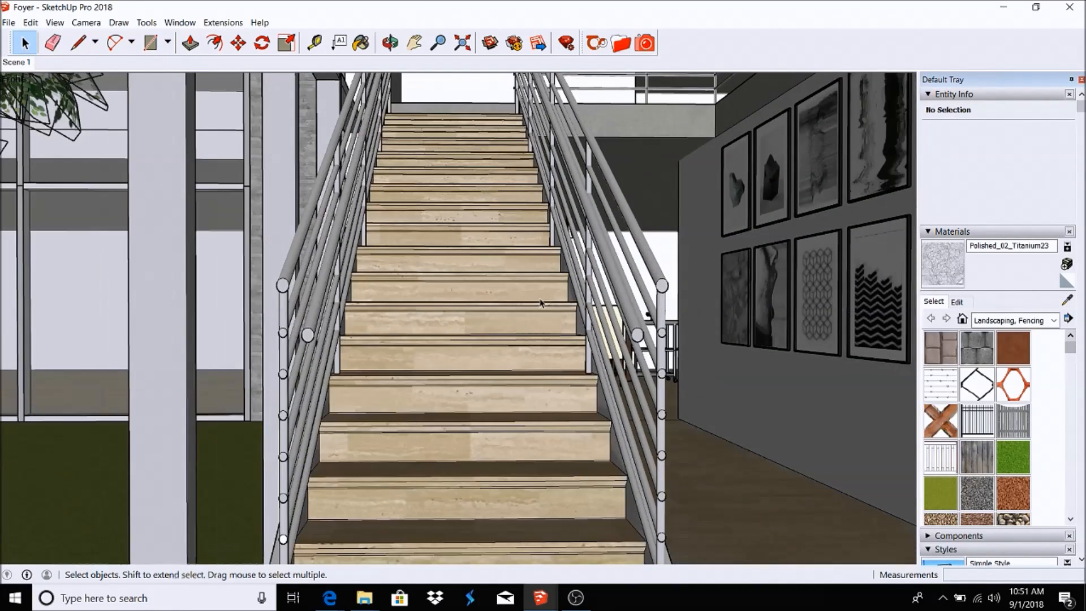
Select the picture wall's face, view the Matte materials in the Thea Browser, and close the browser.
scroll(695, 260, "up", 5)
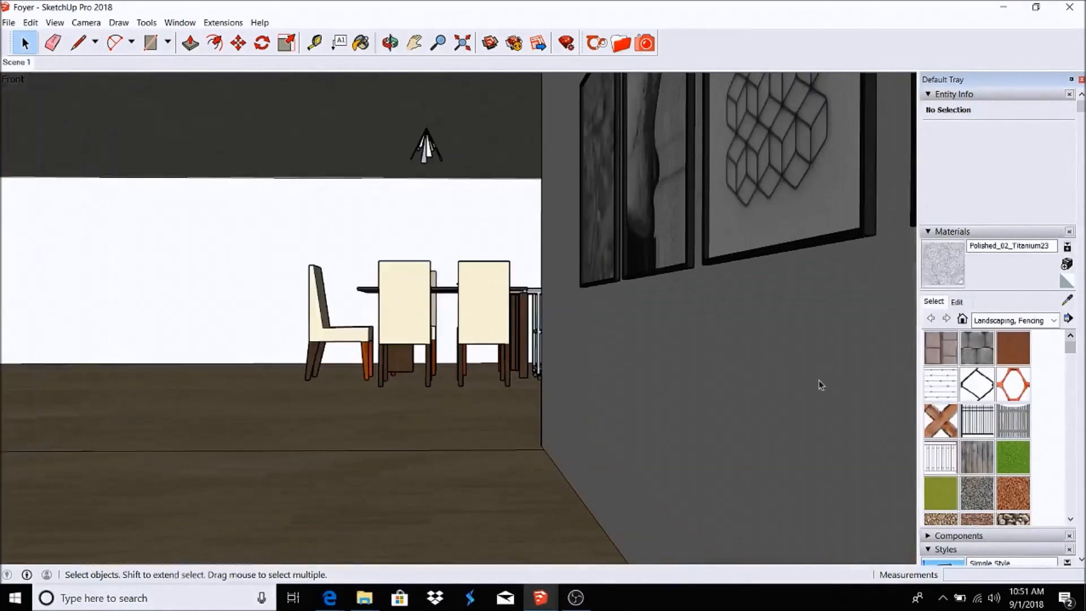
scroll(588, 417, "down", 2)
scroll(588, 416, "down", 3)
scroll(705, 307, "up", 4)
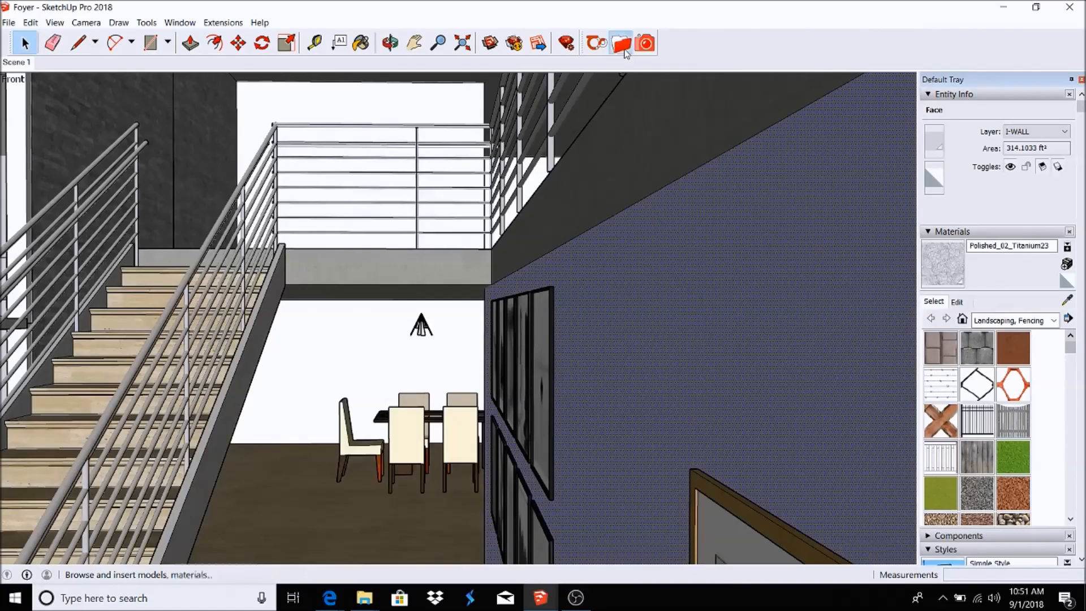
left_click(620, 43)
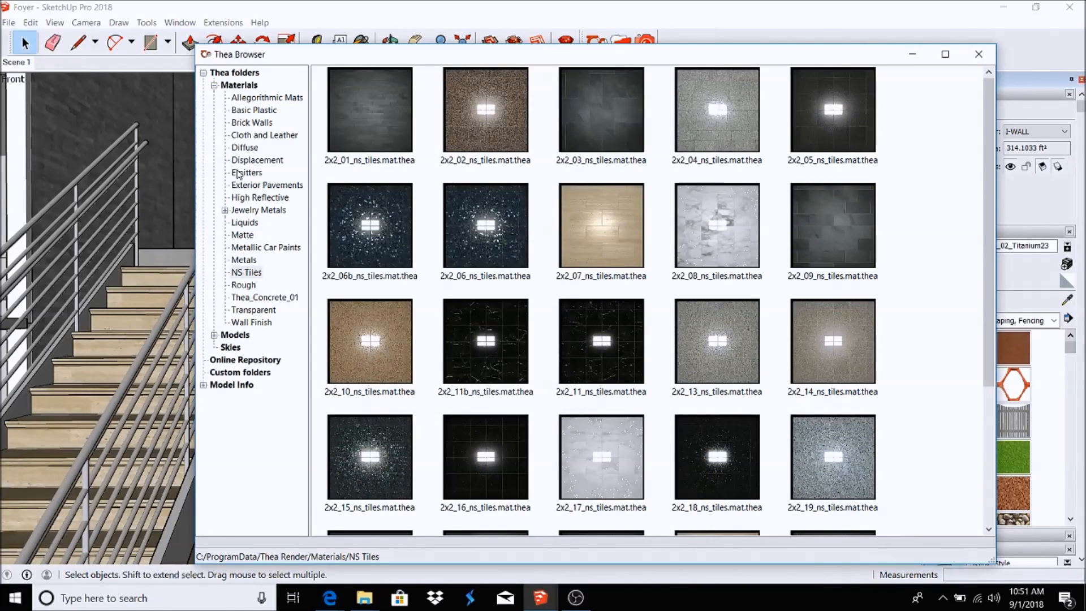
left_click(242, 235)
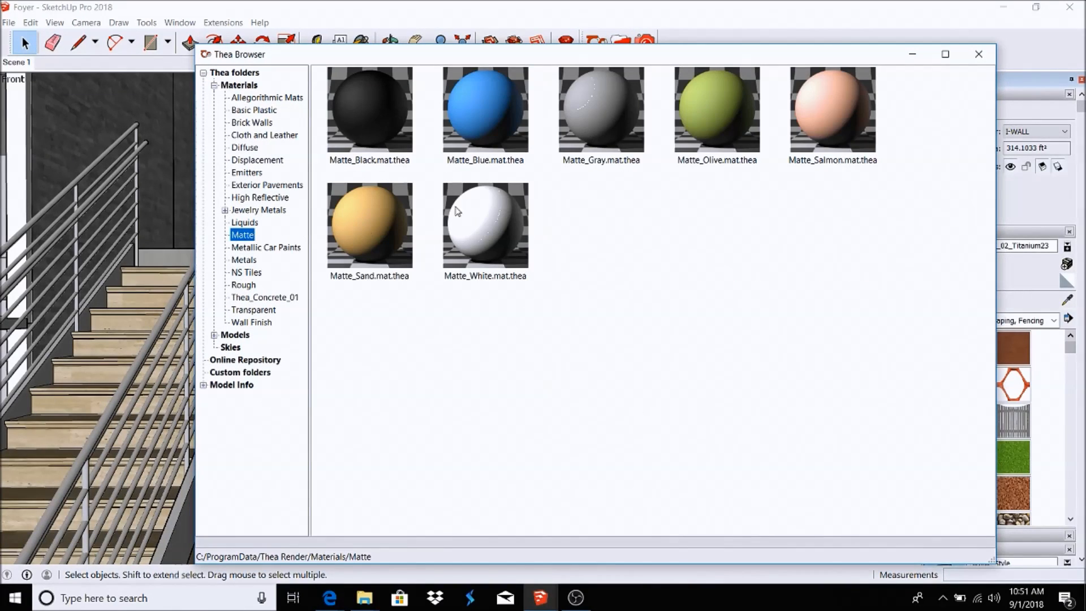
left_click(979, 54)
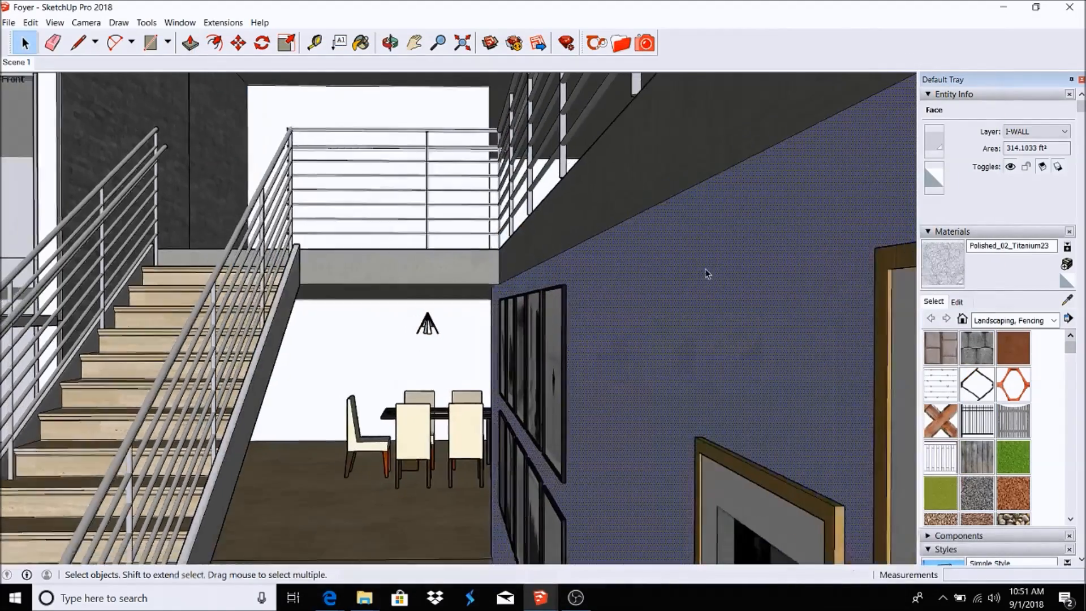
Orbit around the foyer to examine the staircase and upper level, and restore the Scene 1 view.
scroll(675, 273, "down", 2)
scroll(531, 219, "down", 2)
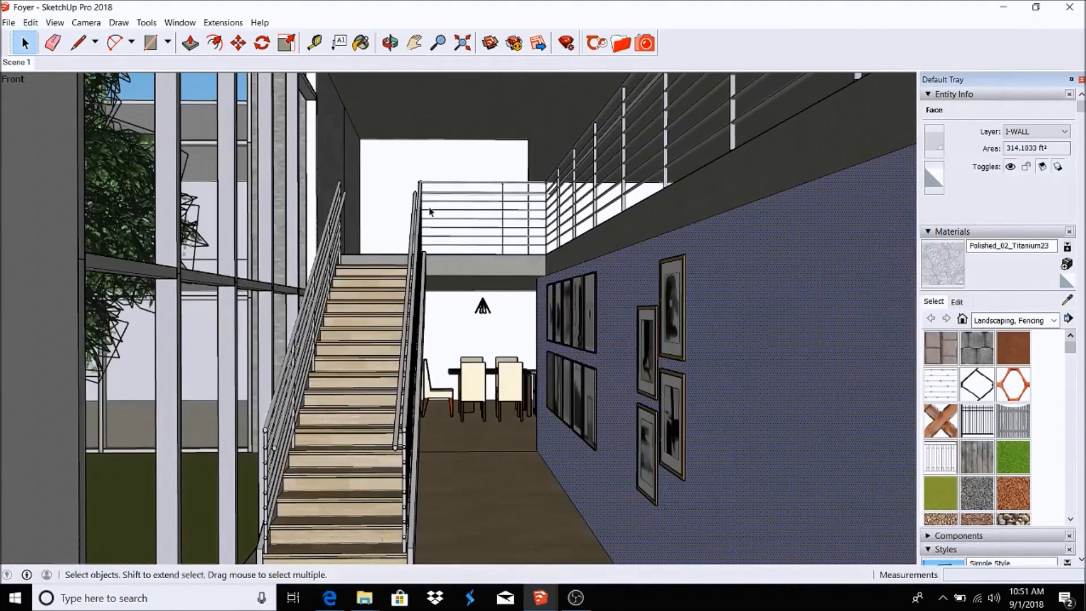
left_click(390, 43)
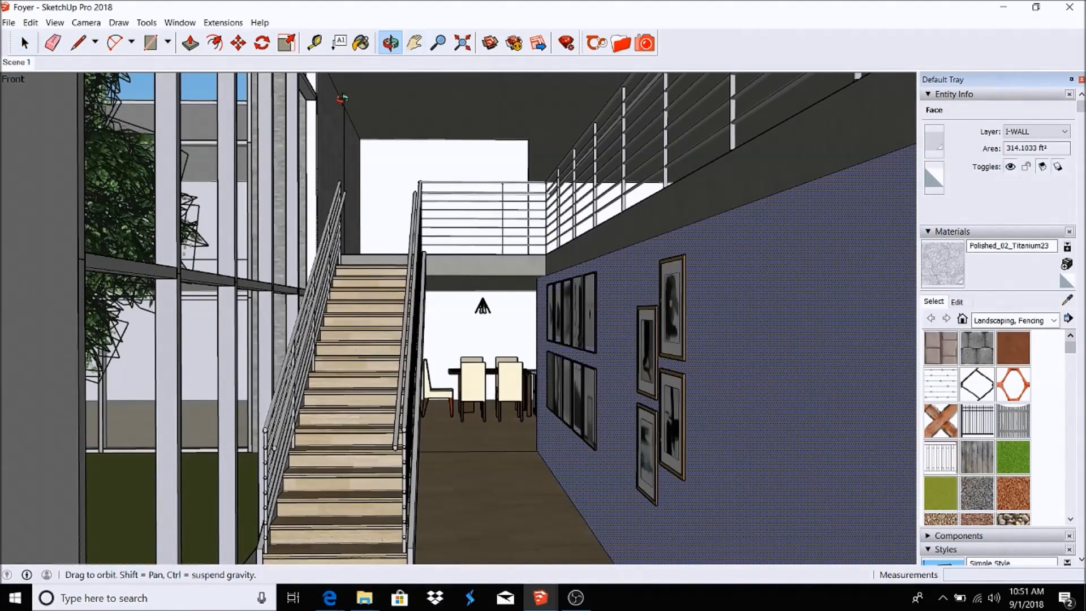
left_click_drag(341, 99, 455, 197)
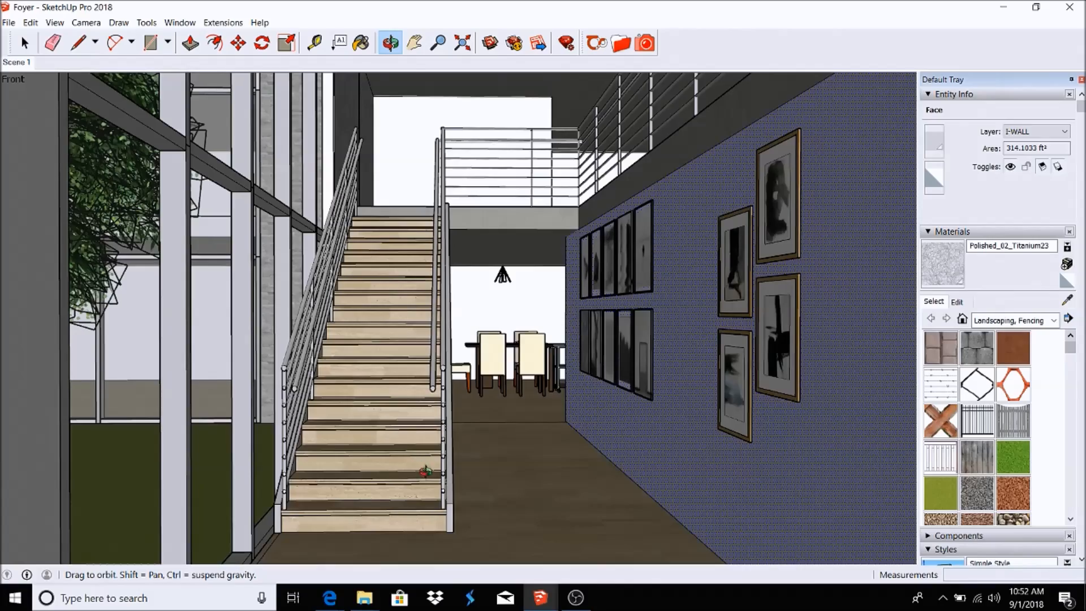
left_click_drag(569, 323, 518, 403)
left_click(11, 65)
left_click_drag(628, 156, 574, 261)
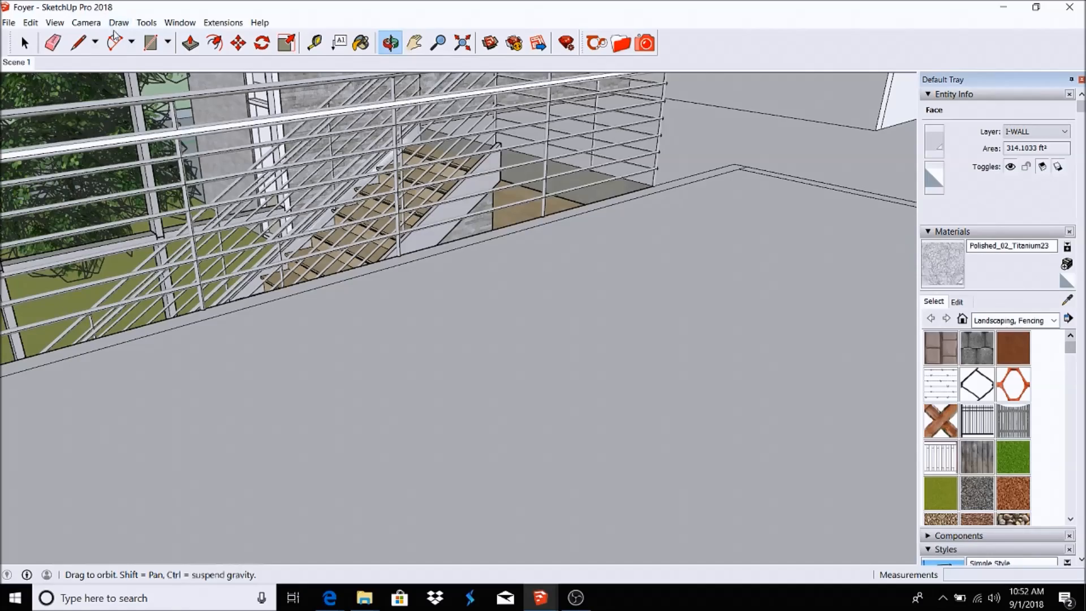
left_click(17, 62)
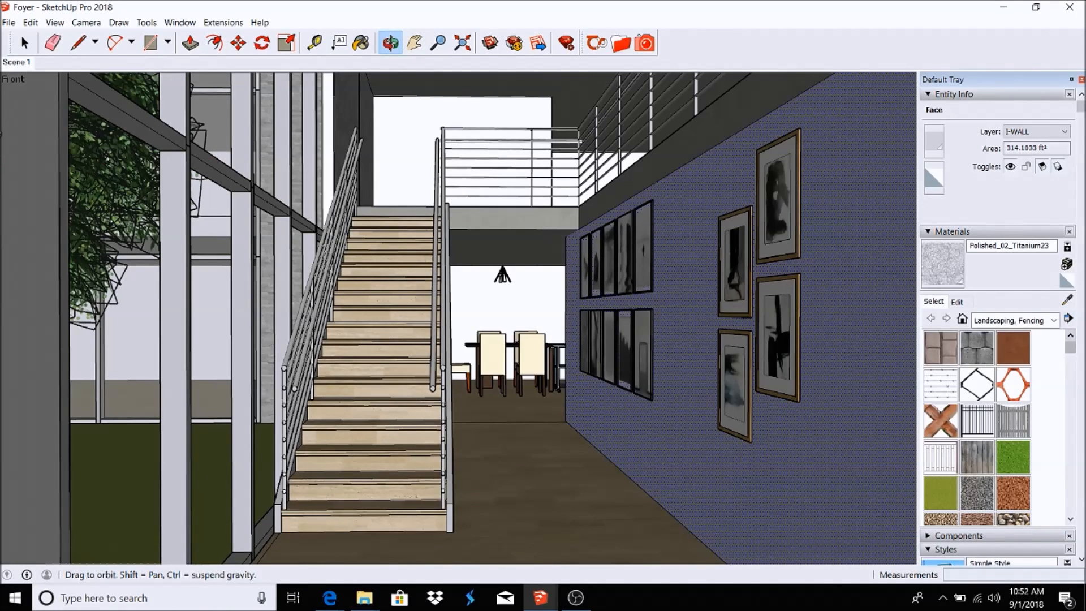
Examine the window wall, ceiling and upper landing of the foyer, and restore the Scene 1 view.
left_click(24, 42)
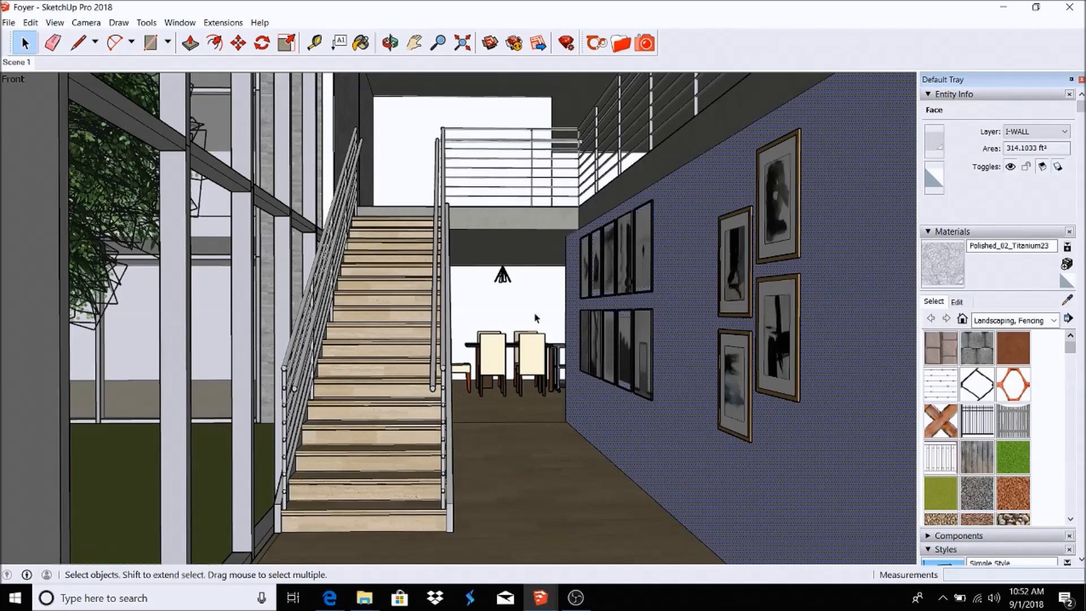
scroll(540, 308, "up", 4)
scroll(504, 328, "down", 3)
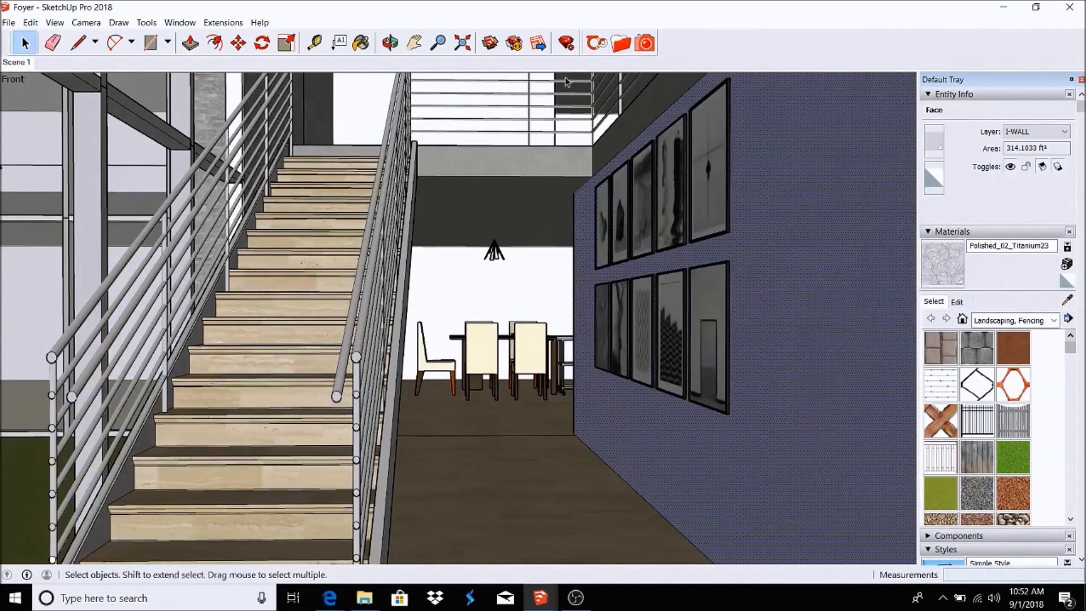
left_click(414, 43)
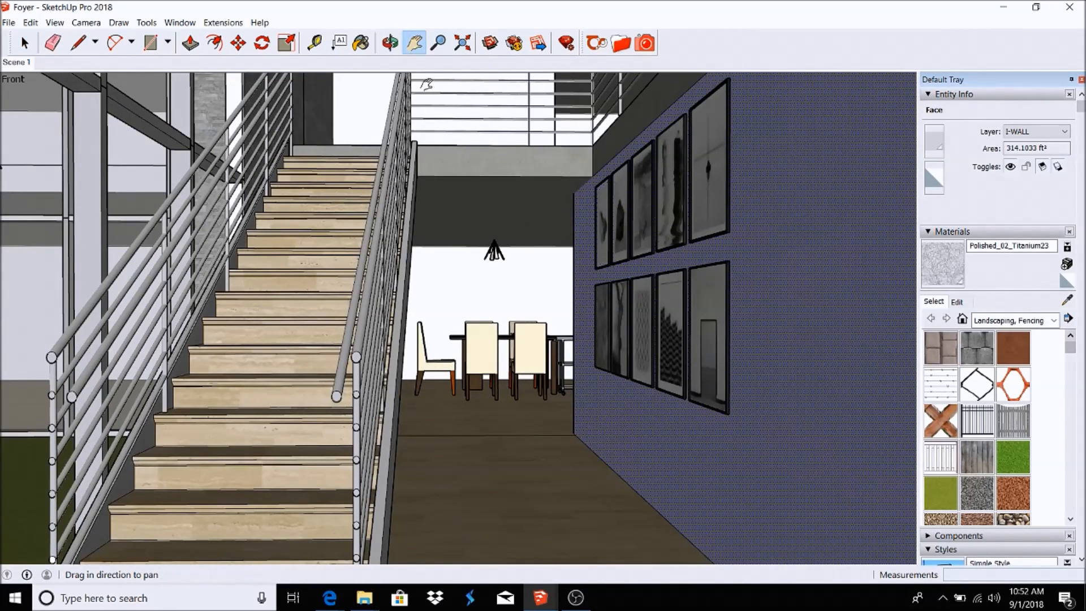
left_click_drag(512, 176, 605, 442)
scroll(277, 122, "up", 2)
scroll(294, 181, "up", 3)
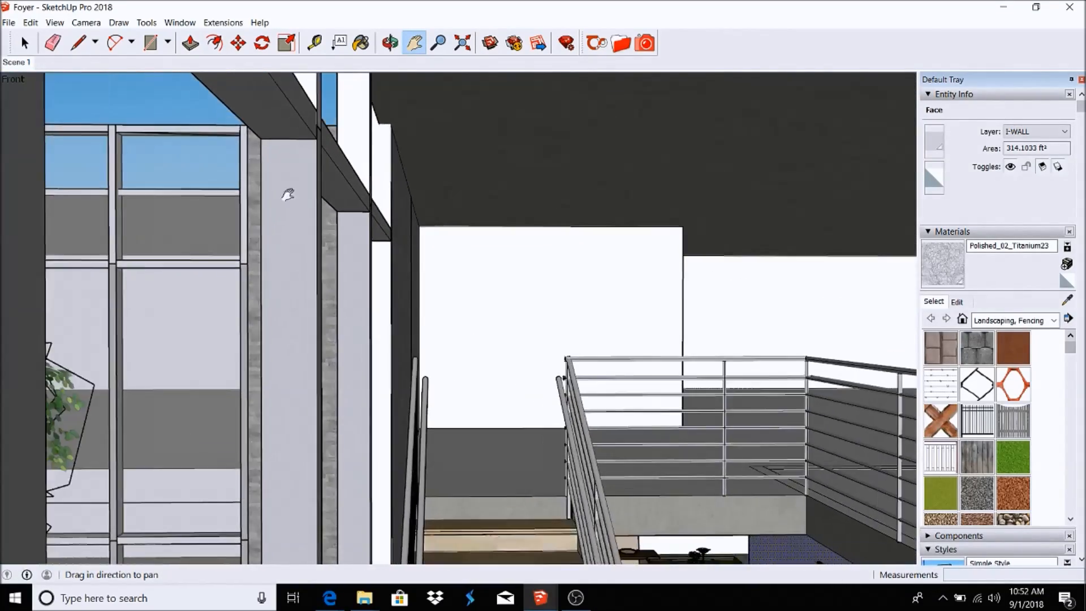
left_click_drag(299, 139, 172, 415)
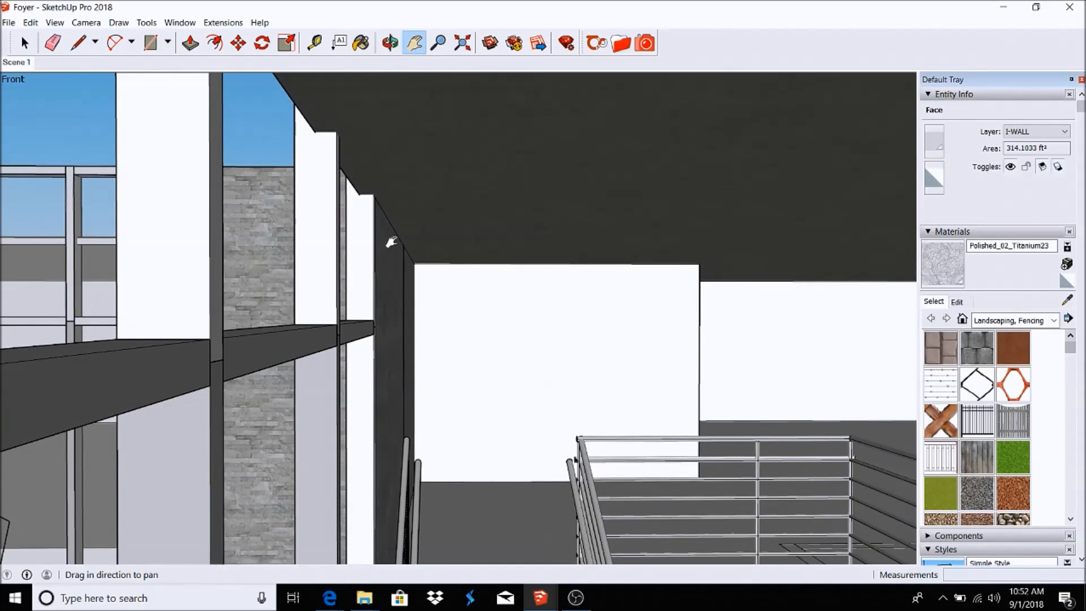
left_click(16, 62)
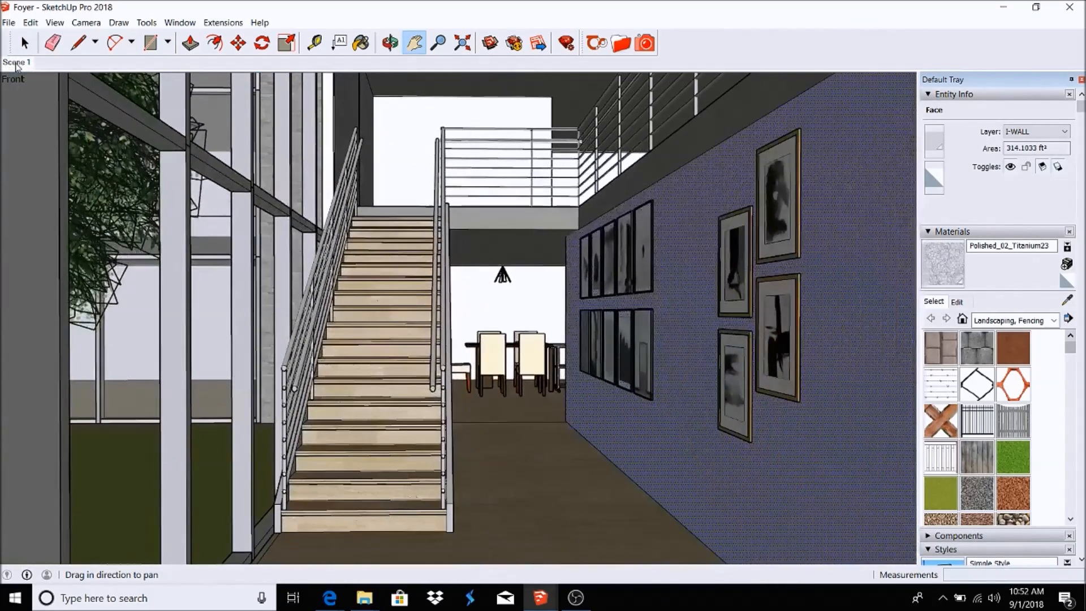
Examine the top of the stairs, the landing railings and the foyer's overall length from farther back.
scroll(174, 183, "up", 5)
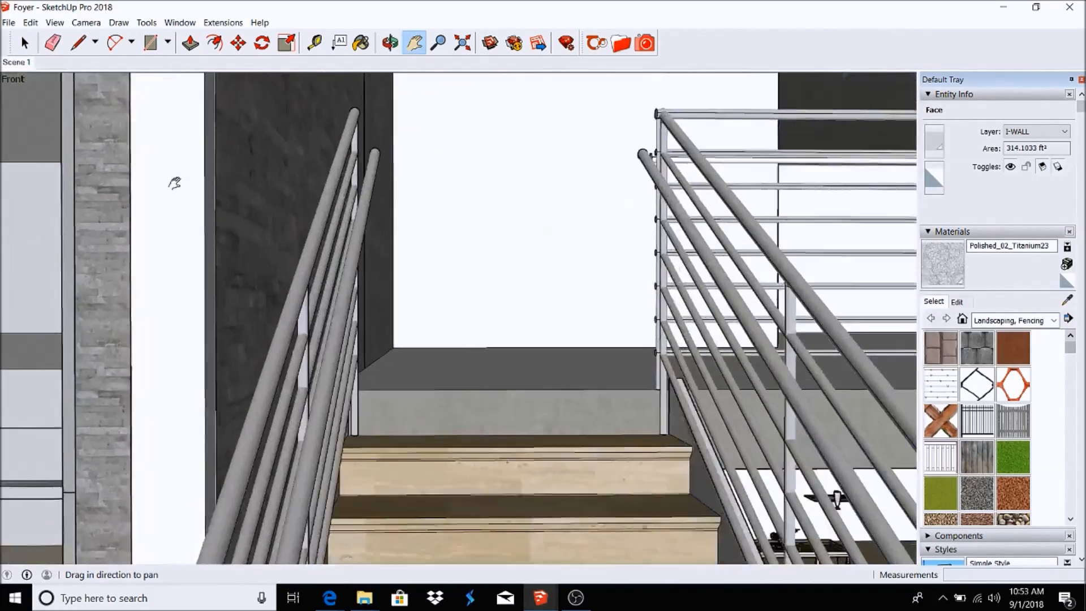
scroll(174, 183, "up", 1)
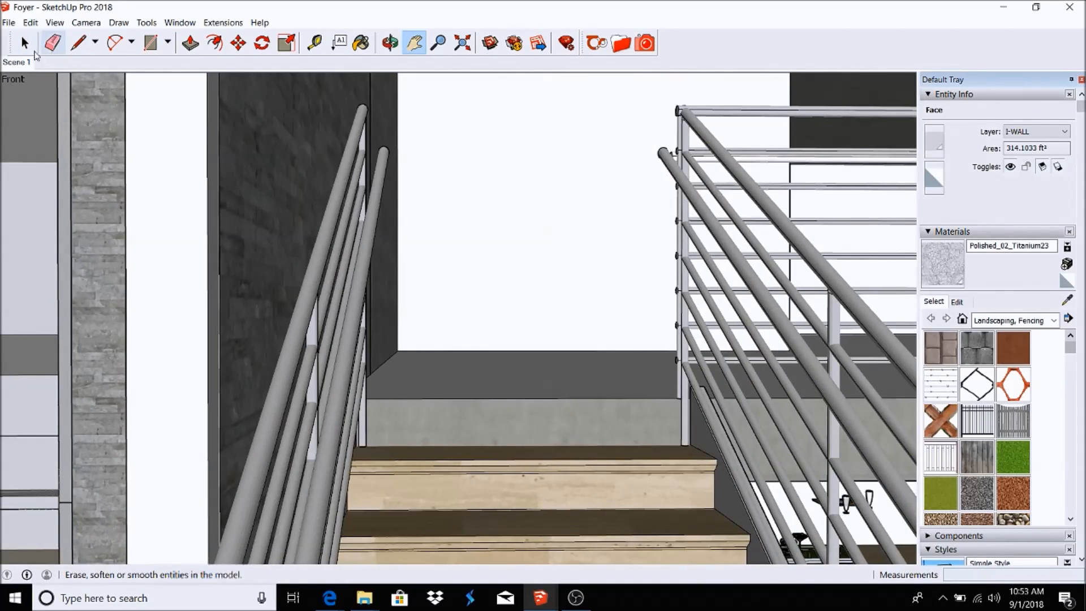
scroll(396, 296, "down", 5)
left_click_drag(505, 220, 225, 270)
scroll(603, 391, "up", 2)
left_click_drag(668, 313, 417, 400)
scroll(416, 400, "up", 5)
left_click_drag(274, 409, 611, 308)
scroll(614, 289, "down", 5)
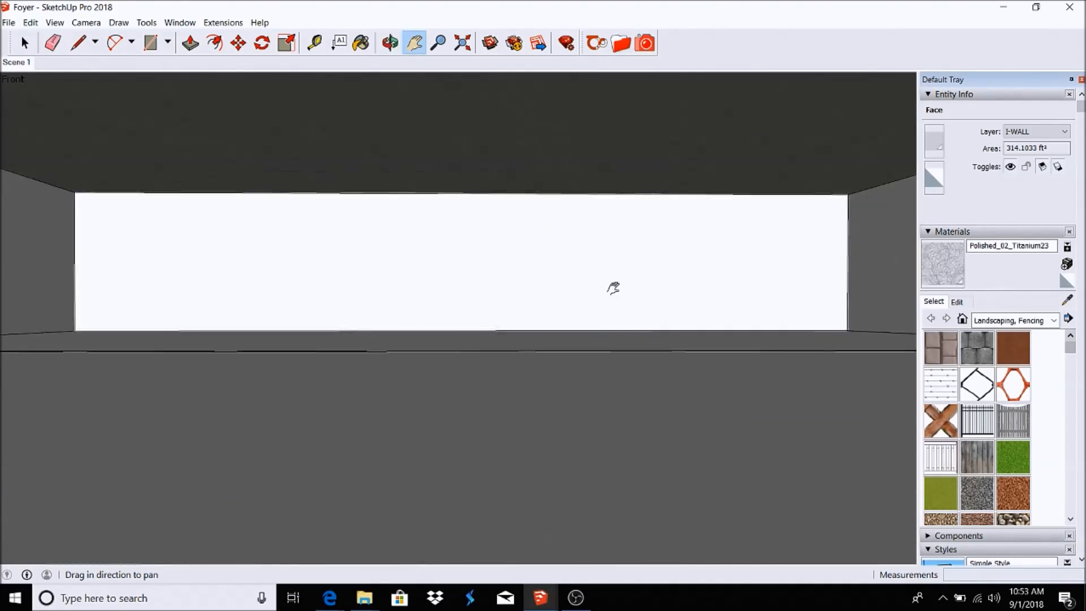
scroll(613, 288, "down", 4)
left_click_drag(417, 305, 609, 257)
scroll(609, 258, "down", 3)
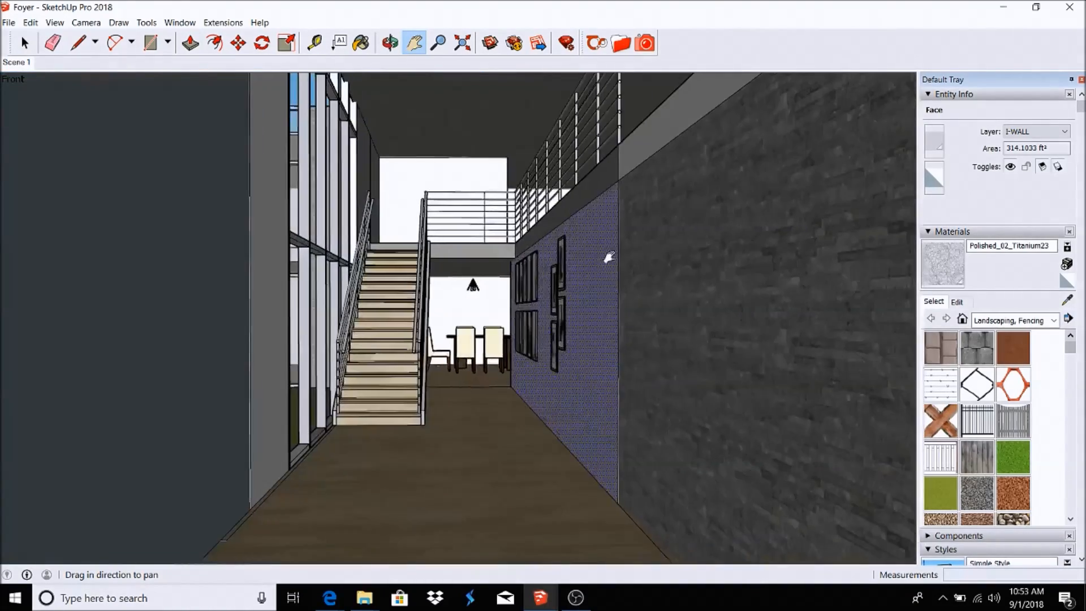
Restore the foyer's Scene 1 view and bring up the Thea Render window at full-screen size.
scroll(536, 332, "up", 2)
left_click(27, 63)
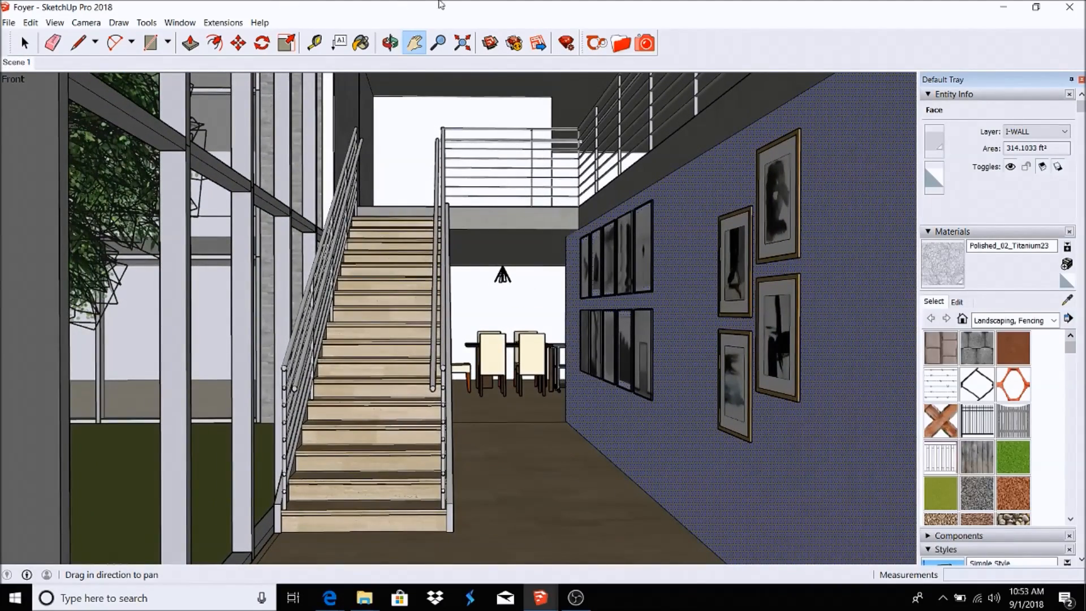
left_click(645, 43)
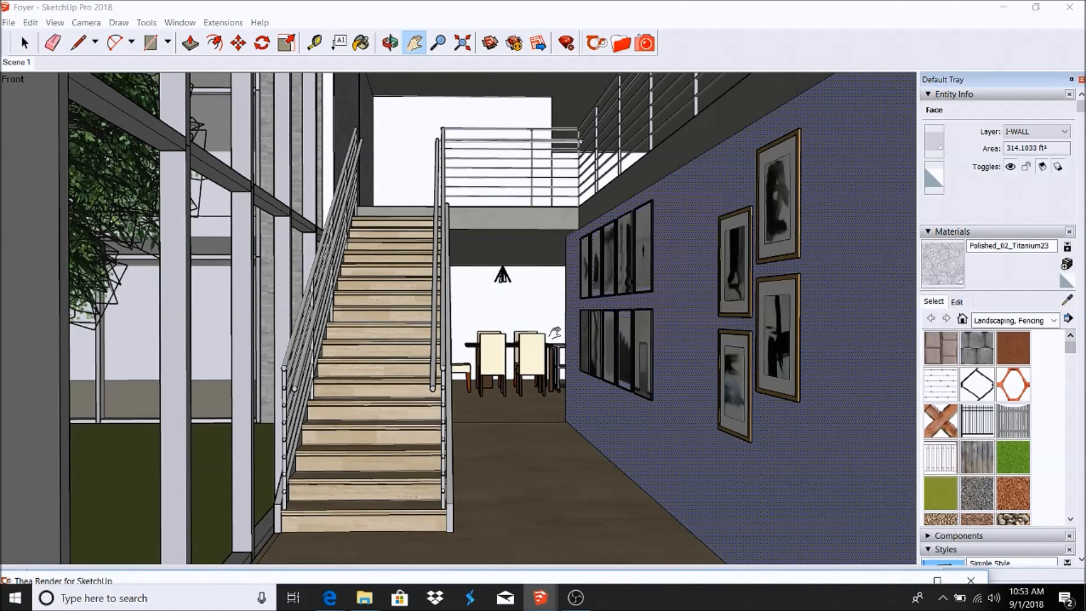
left_click_drag(286, 583, 382, 5)
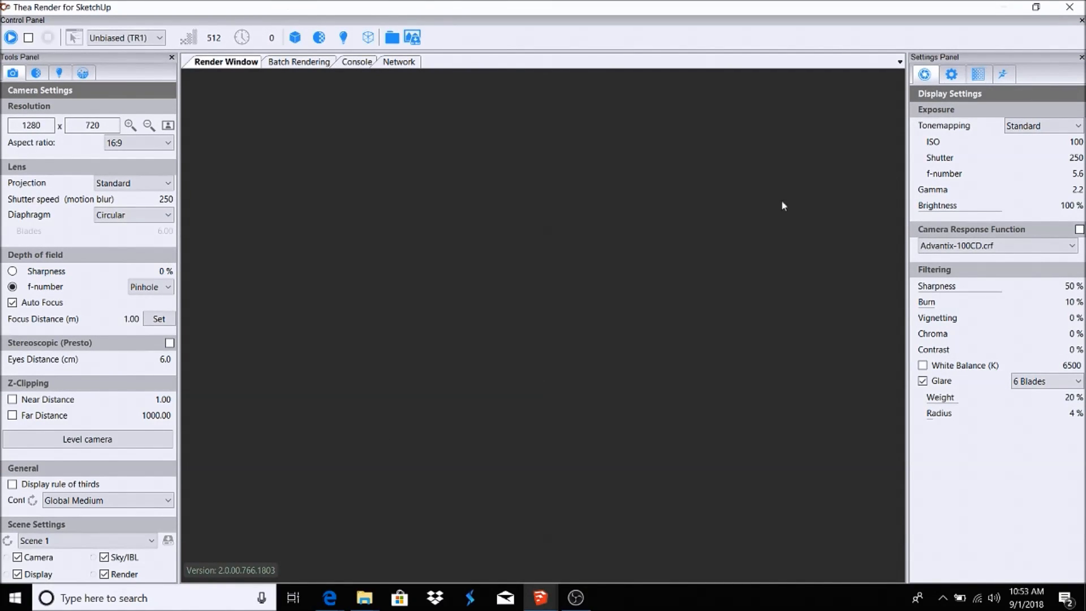
mouse_move(484, 10)
left_mouse_down()
mouse_move(540, 66)
mouse_move(658, 45)
mouse_move(653, 22)
mouse_move(545, 23)
mouse_move(527, 18)
mouse_move(526, 1)
left_mouse_up()
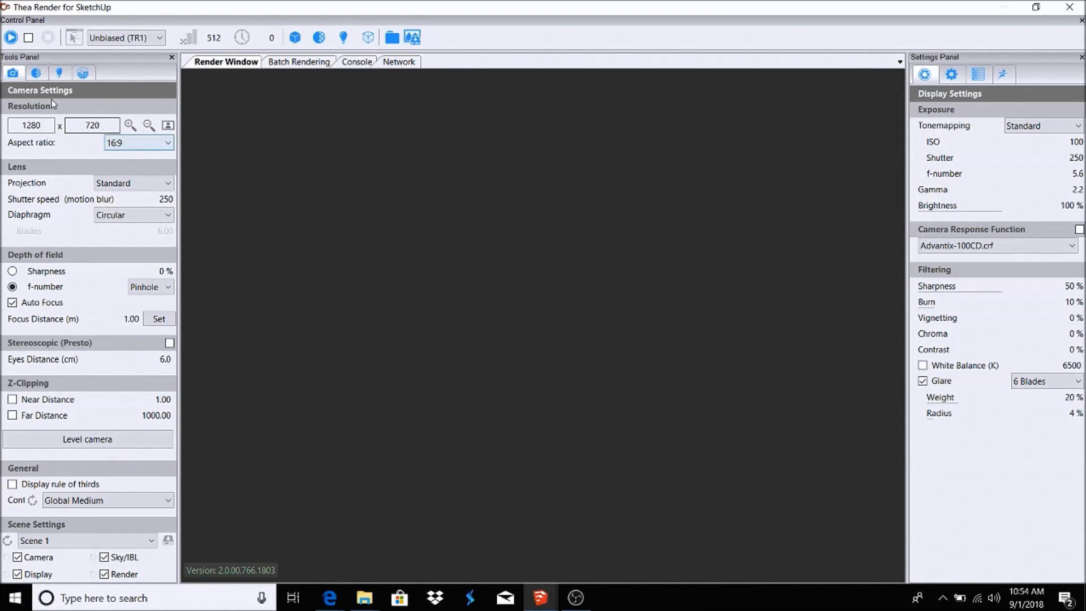
Look through Thea's material, light, camera and environment settings.
left_click(37, 73)
left_click(61, 74)
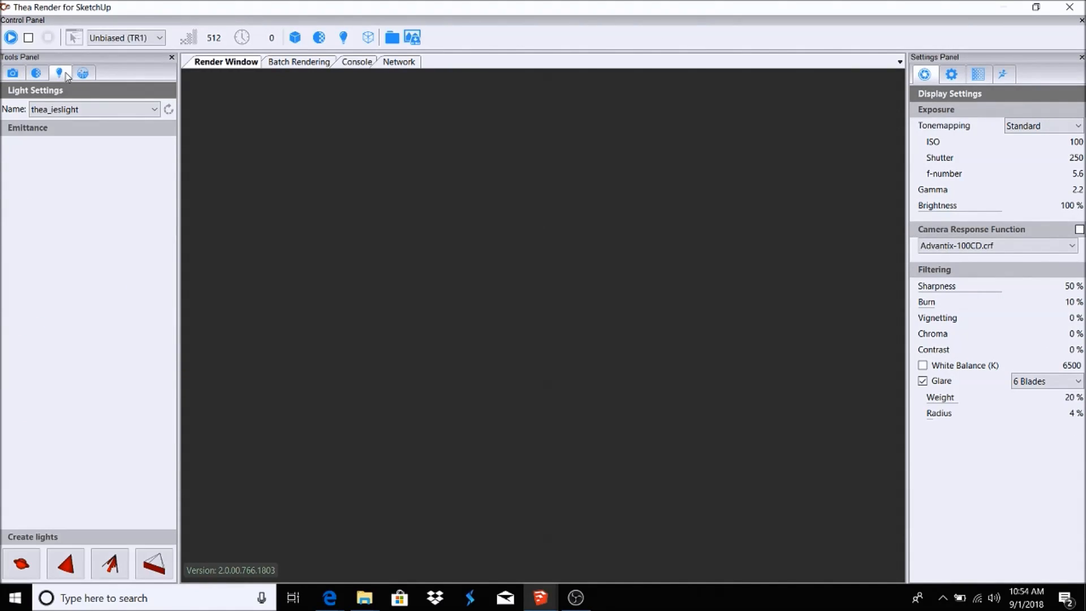
left_click(13, 78)
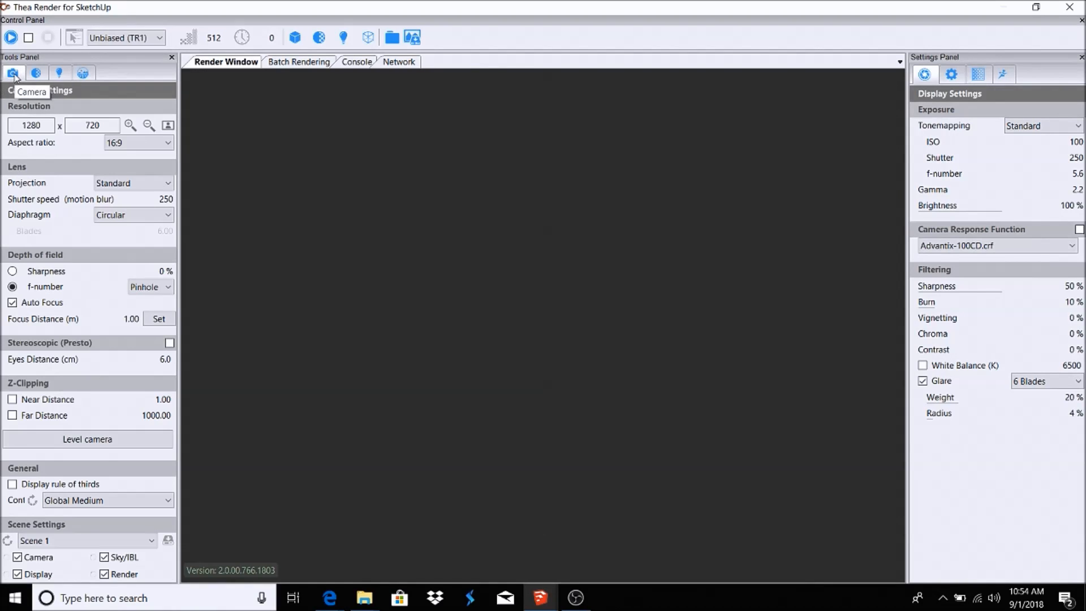
left_click(59, 73)
left_click(12, 75)
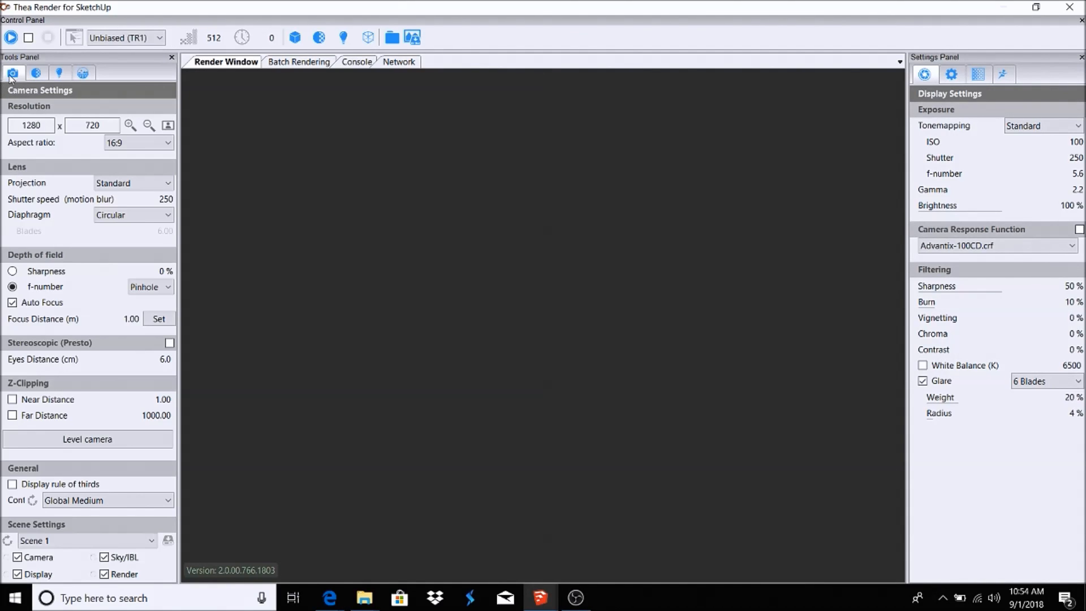
left_click(83, 74)
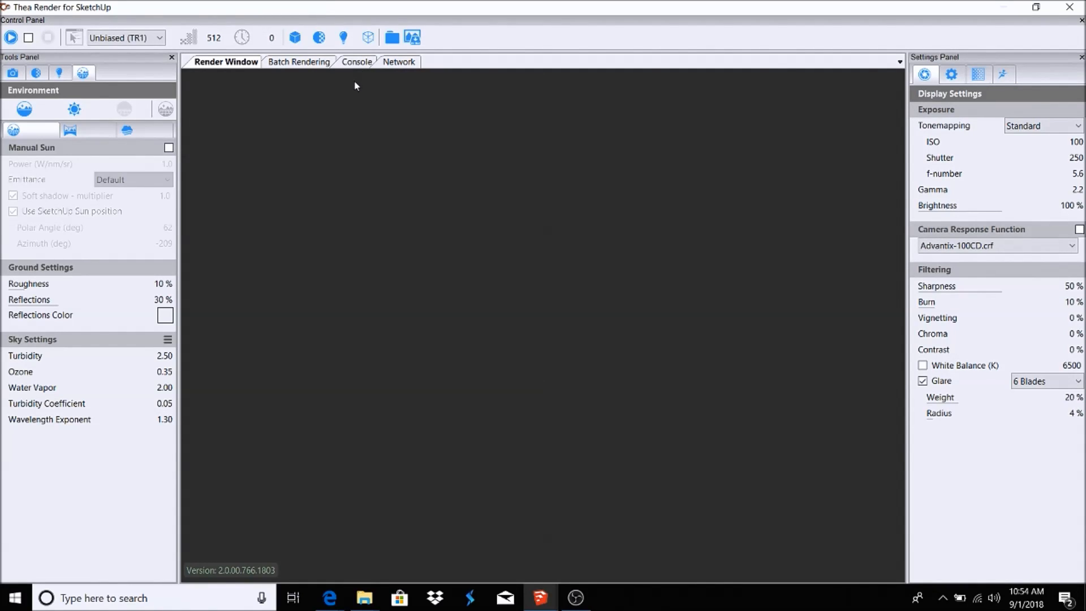
Review the camera settings, trying the Sharpness depth-of-field mode and returning to f-number.
left_click(15, 74)
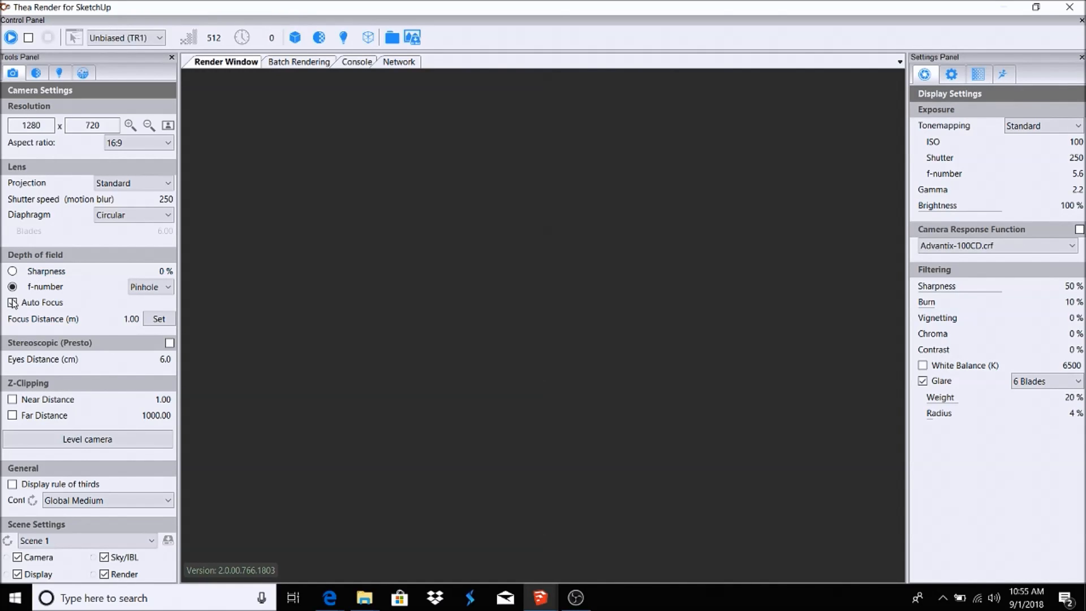
left_click(13, 272)
left_click(13, 286)
Look through Thea's rendering and animation settings and return to the display settings.
left_click(952, 75)
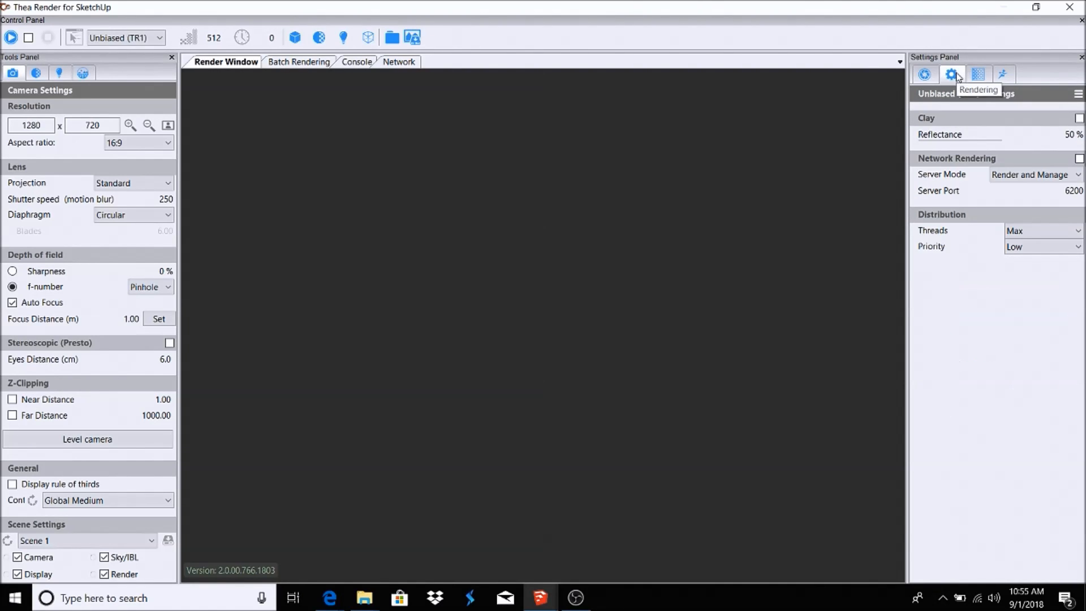
left_click(978, 74)
left_click(1002, 76)
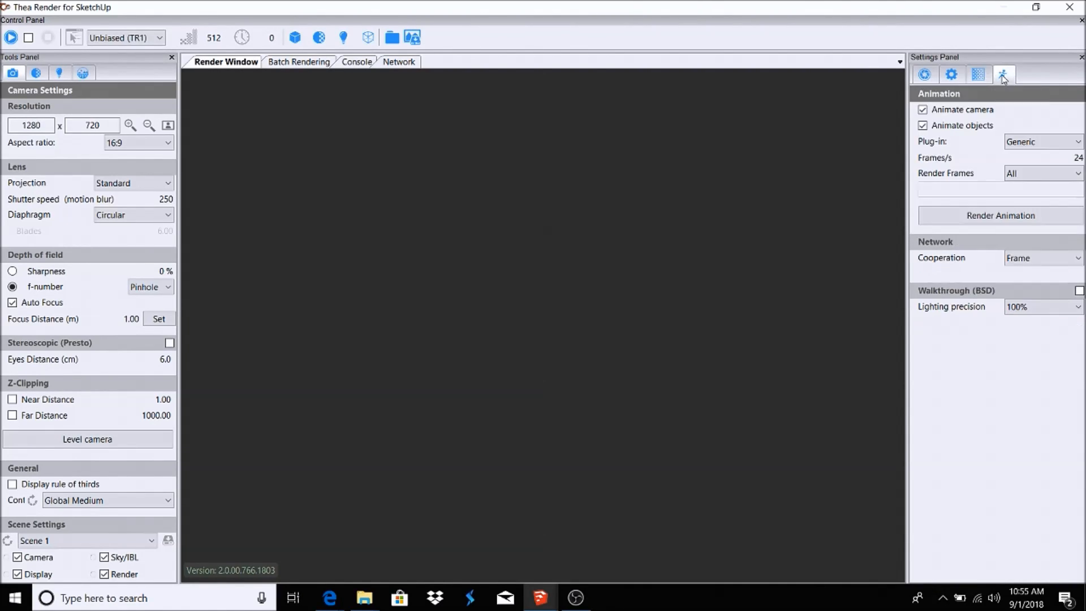
left_click(924, 74)
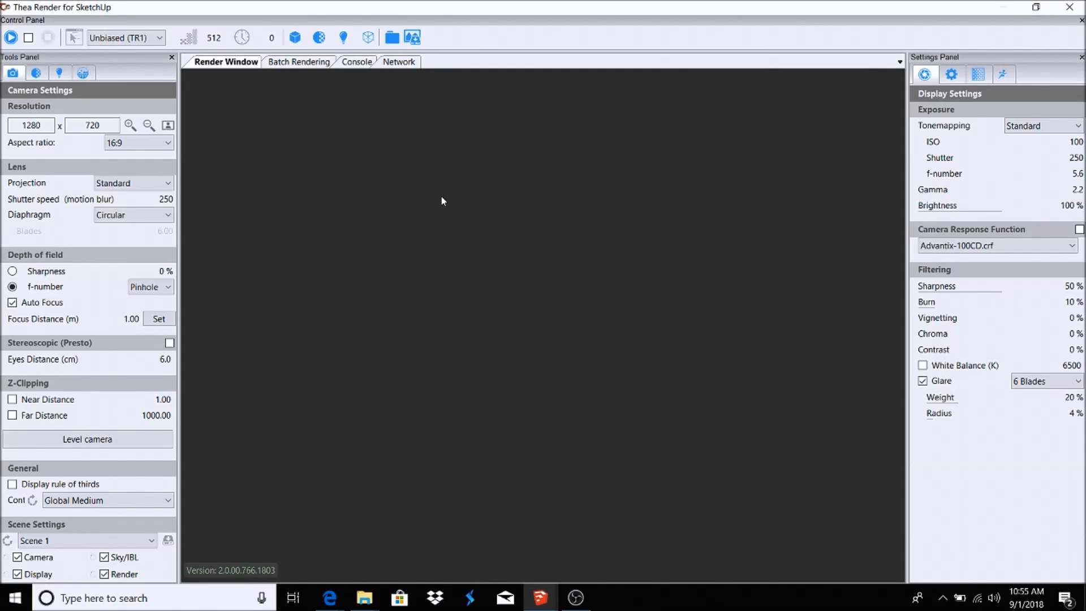
View the list of available rendering engines, keeping Unbiased (TR1) selected.
left_click(160, 38)
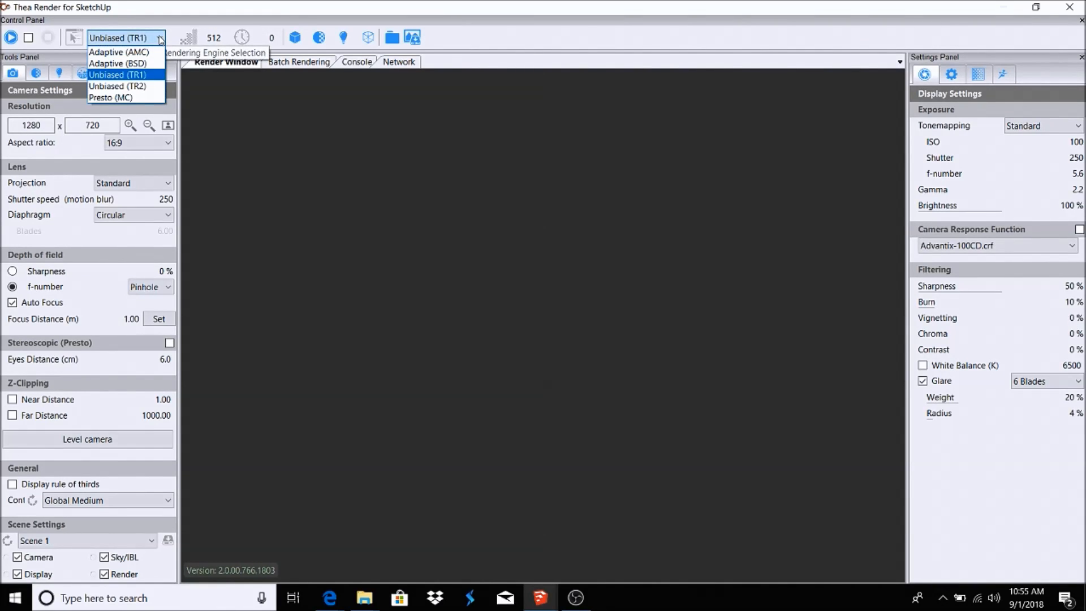
left_click(160, 38)
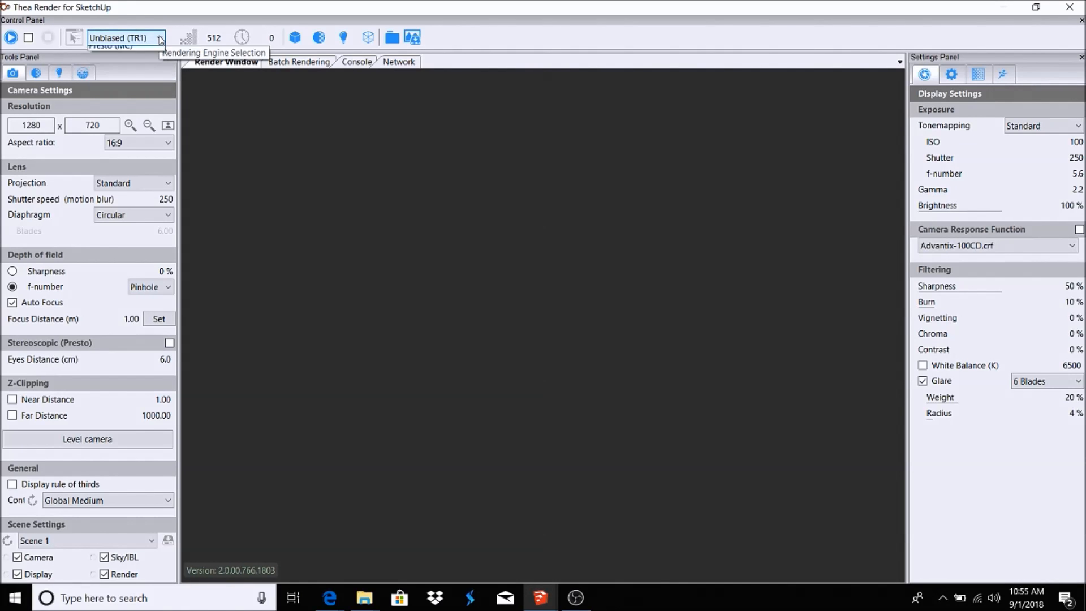
left_click(158, 38)
left_click(160, 38)
Check the foyer view behind the Thea Render window, maximize the window again and start the Unbiased (TR1) render.
mouse_move(260, 7)
left_mouse_down()
mouse_move(261, 138)
mouse_move(385, 393)
mouse_move(385, 366)
left_mouse_up()
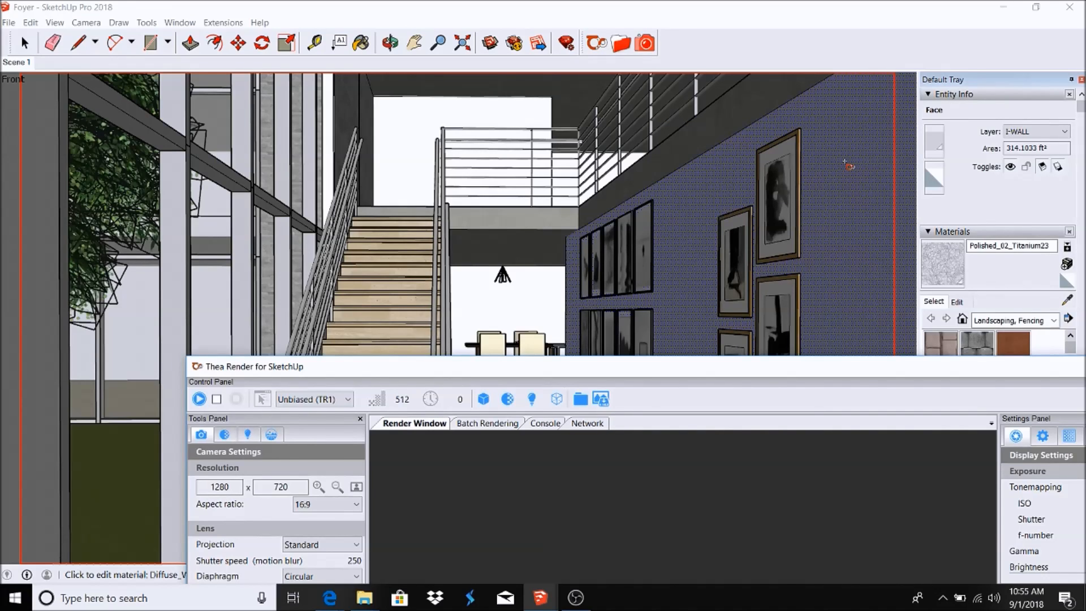
double_click(880, 375)
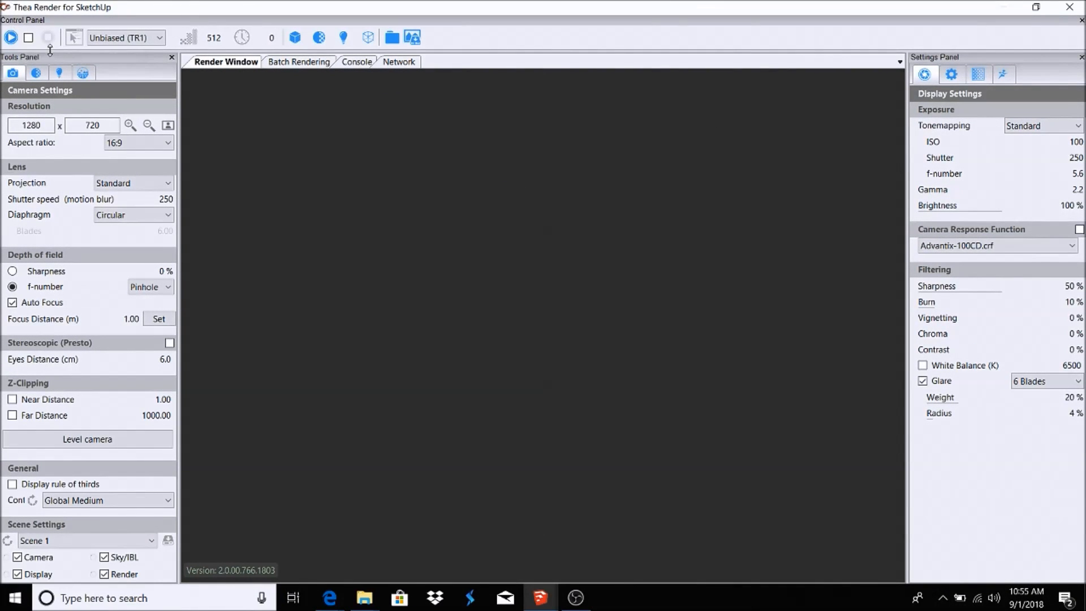
left_click(12, 37)
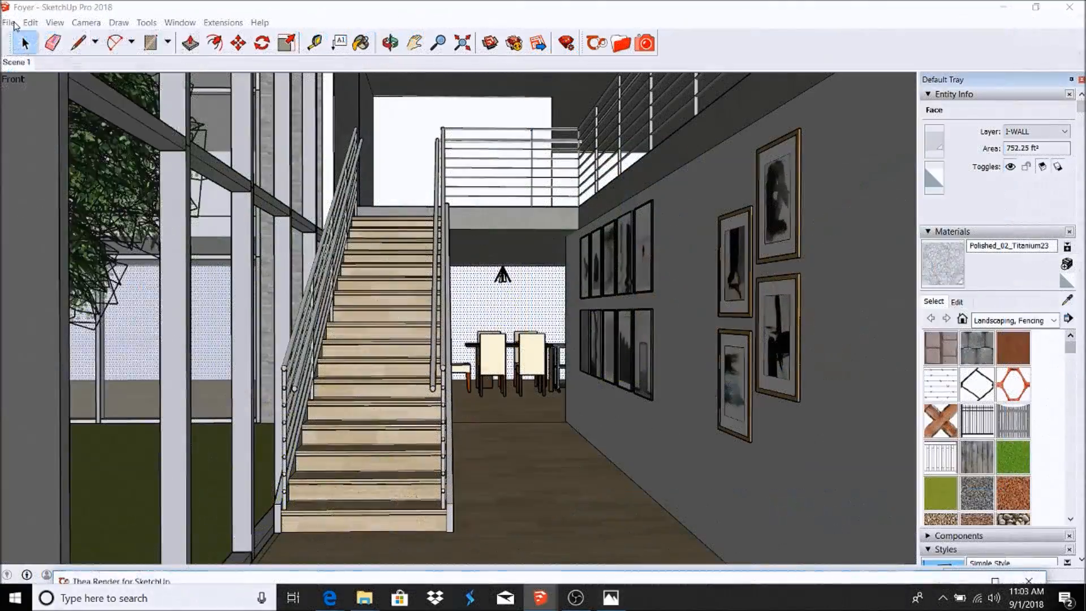
left_click(9, 22)
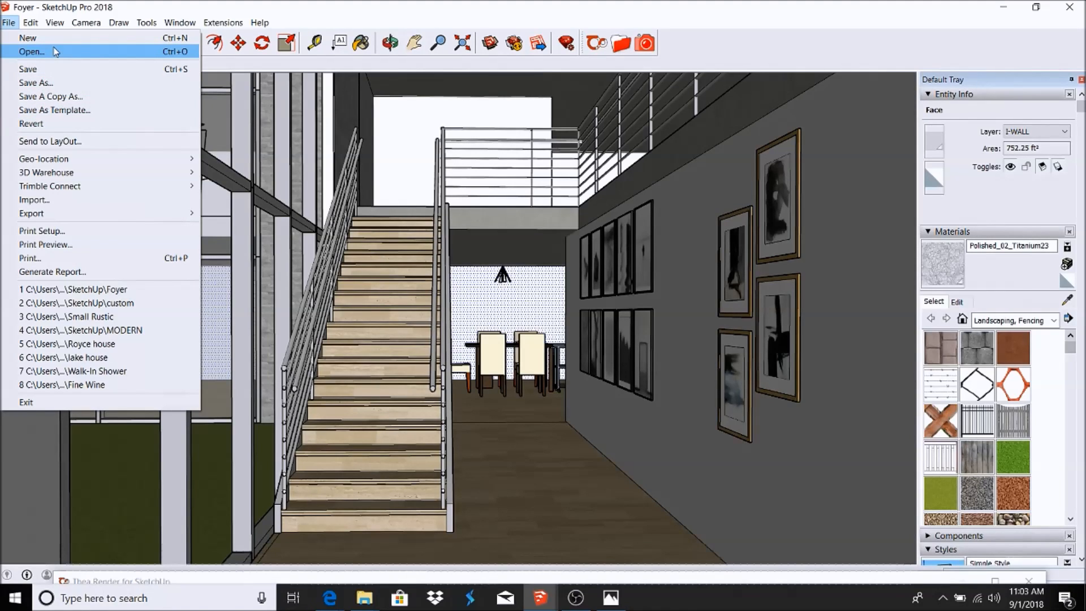
mouse_move(55, 179)
left_click(29, 38)
left_click(602, 330)
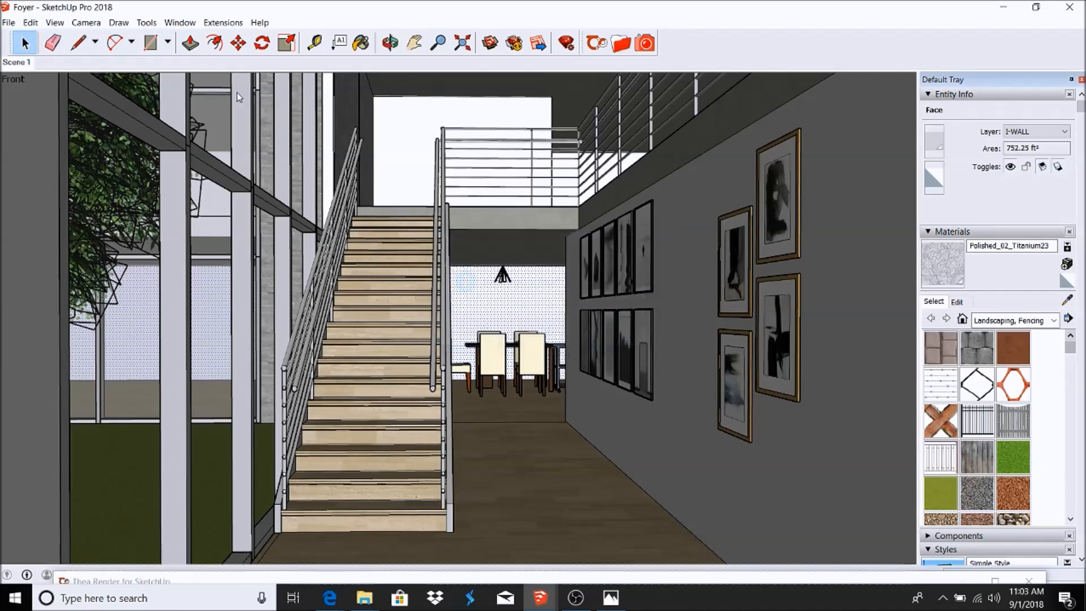
Open the office model from the SketchUp folder on the Desktop.
left_click(9, 22)
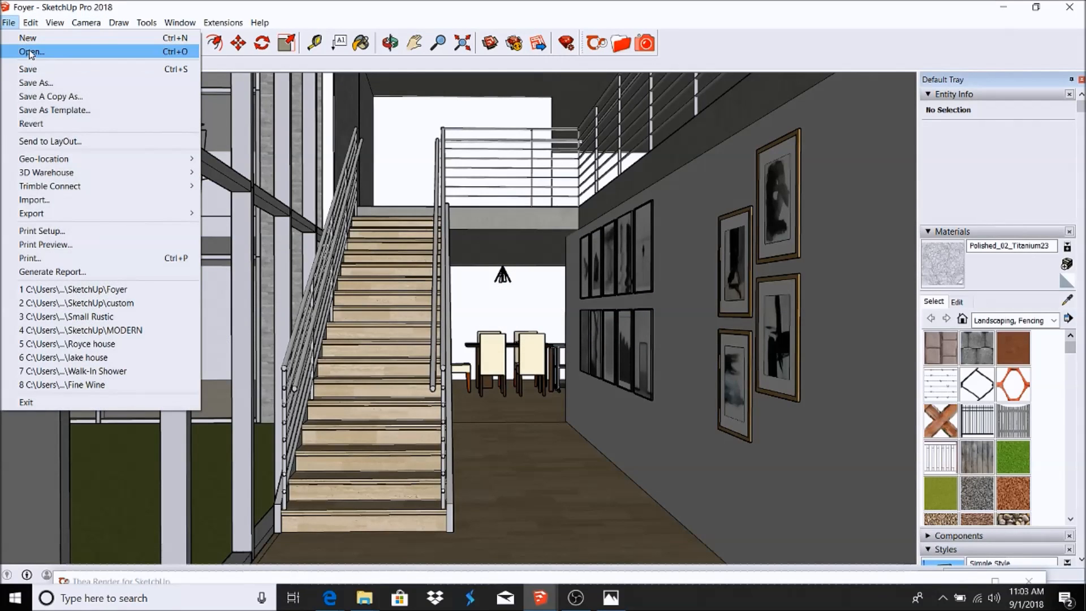
left_click(32, 52)
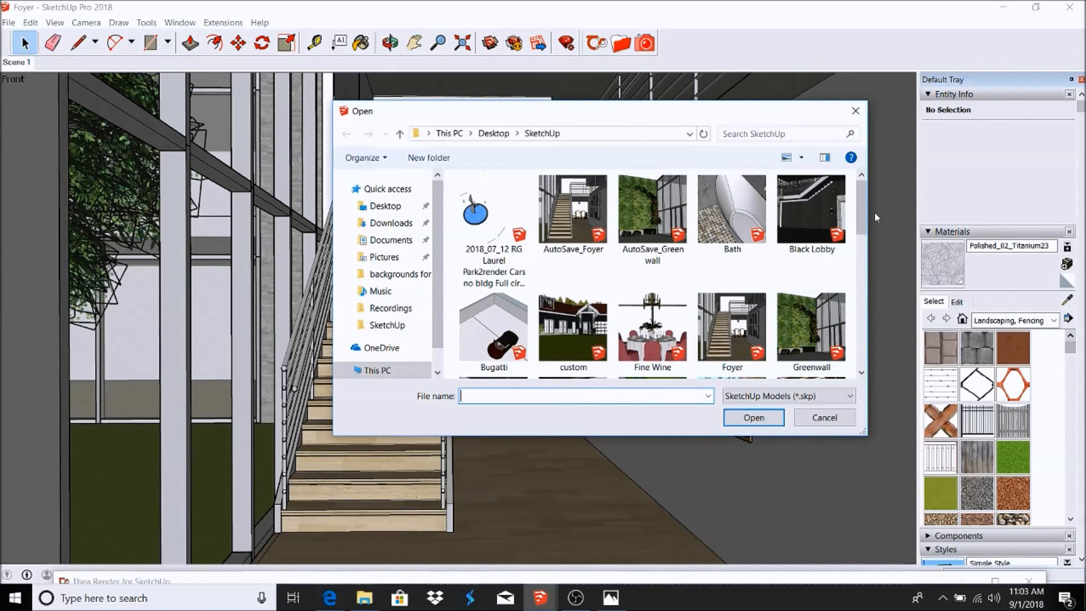
left_click_drag(867, 205, 860, 262)
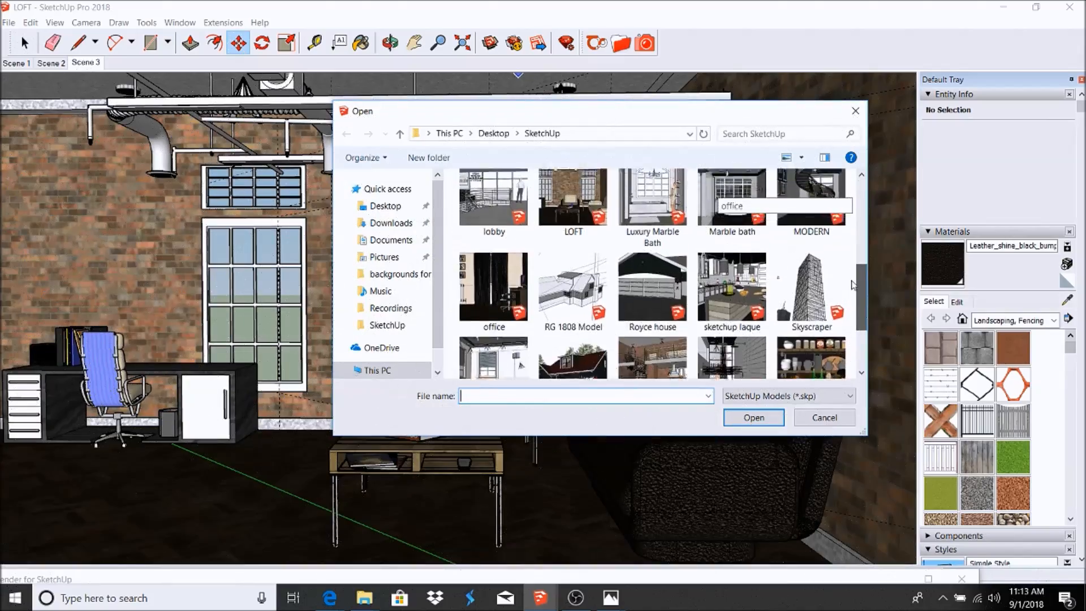
scroll(853, 271, "up", 1)
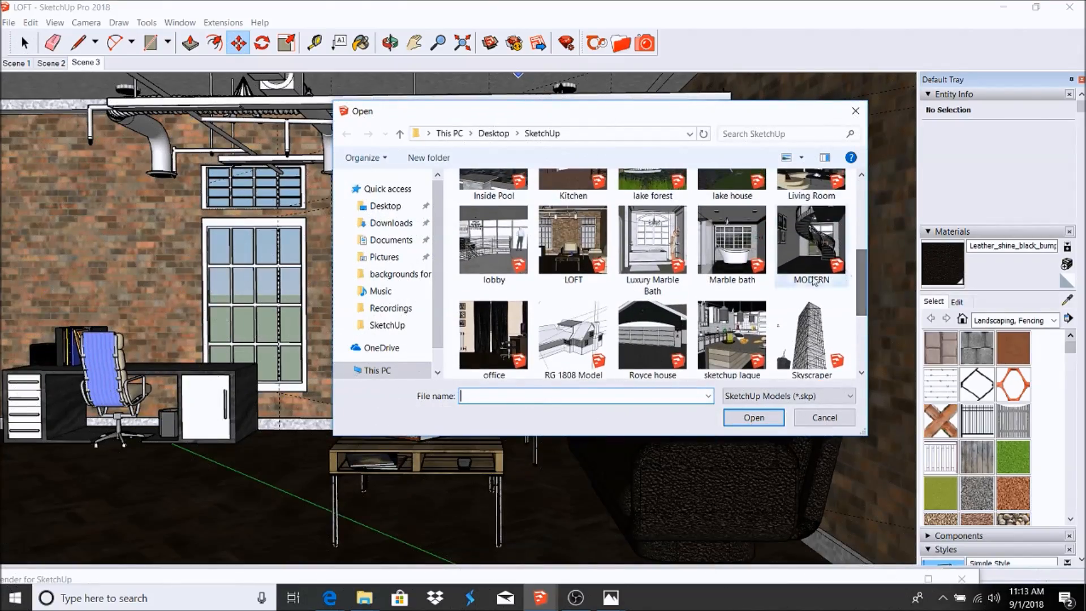
double_click(494, 314)
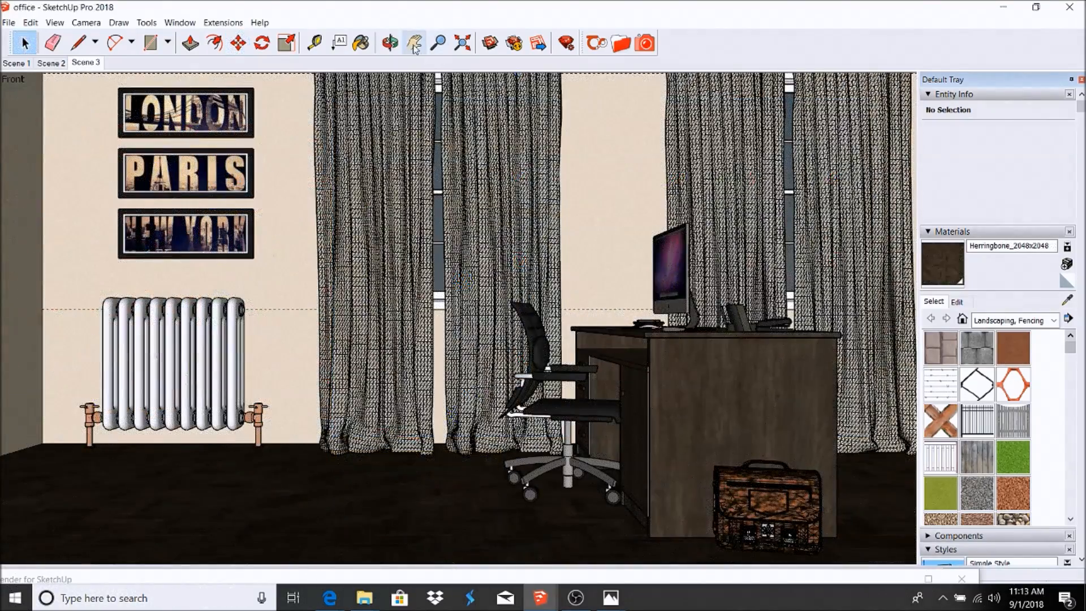
Pan across the office model and restore the Scene 3 view.
left_click(415, 45)
left_click_drag(425, 149, 474, 182)
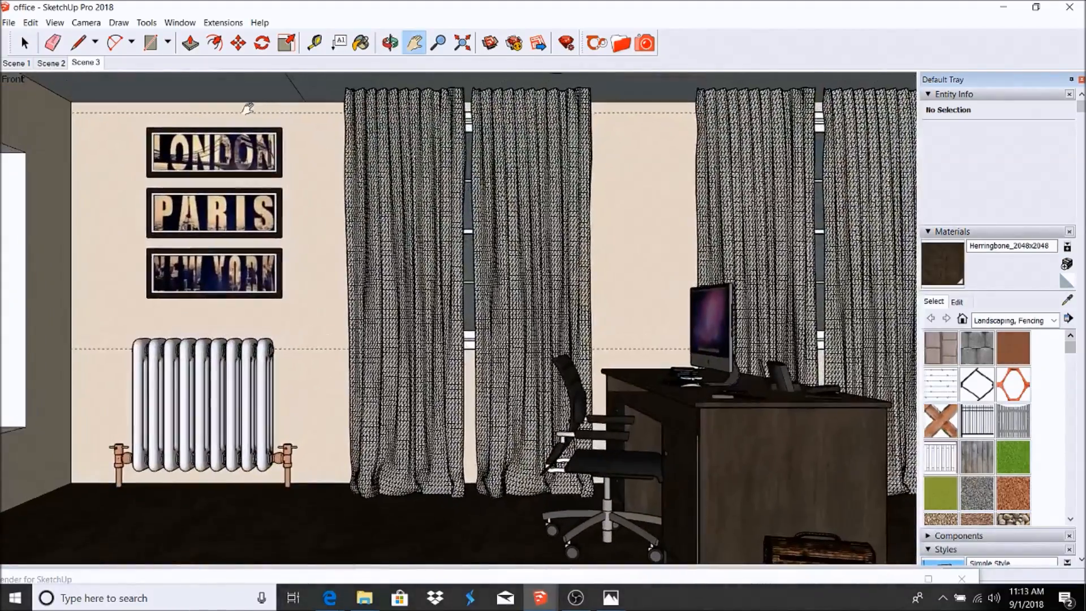
left_click(99, 65)
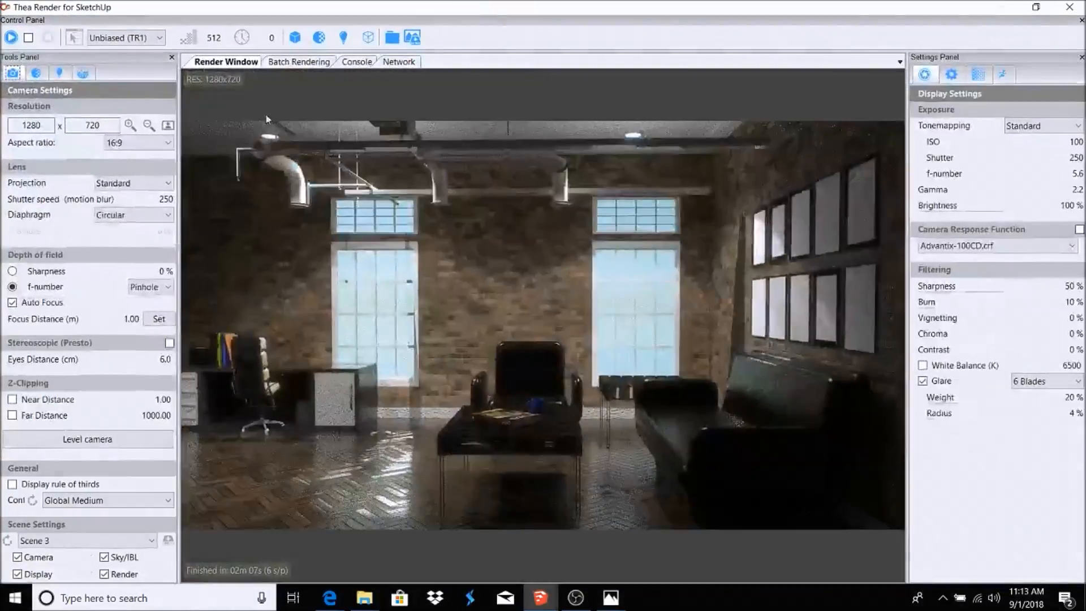
Render the office's Scene 3 with the Unbiased (TR1) engine, stop it after about 30 seconds, and un-maximize the Thea window.
left_click(12, 37)
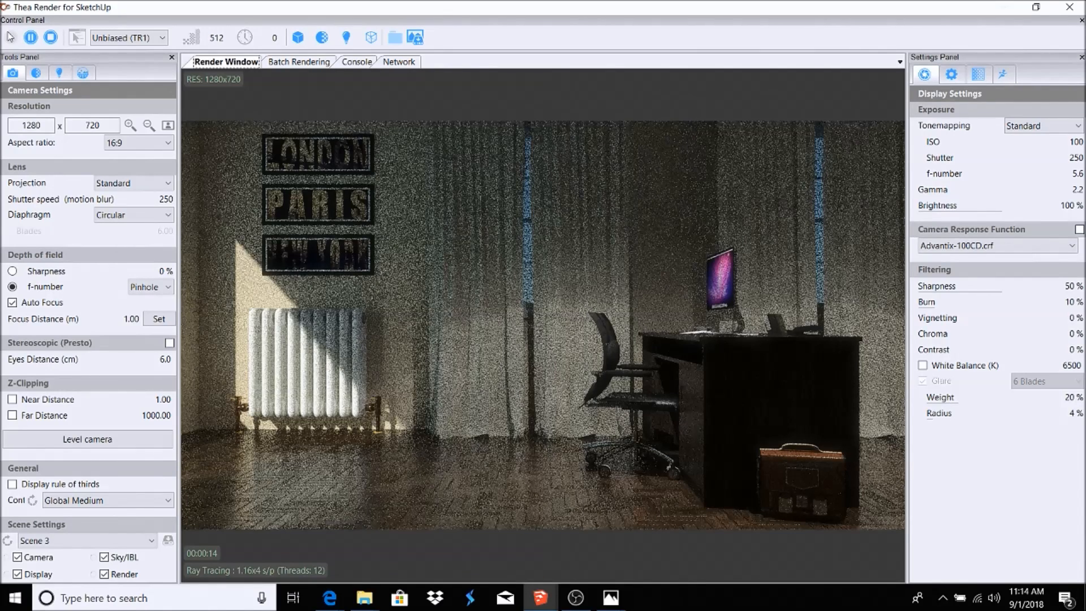
left_click(52, 38)
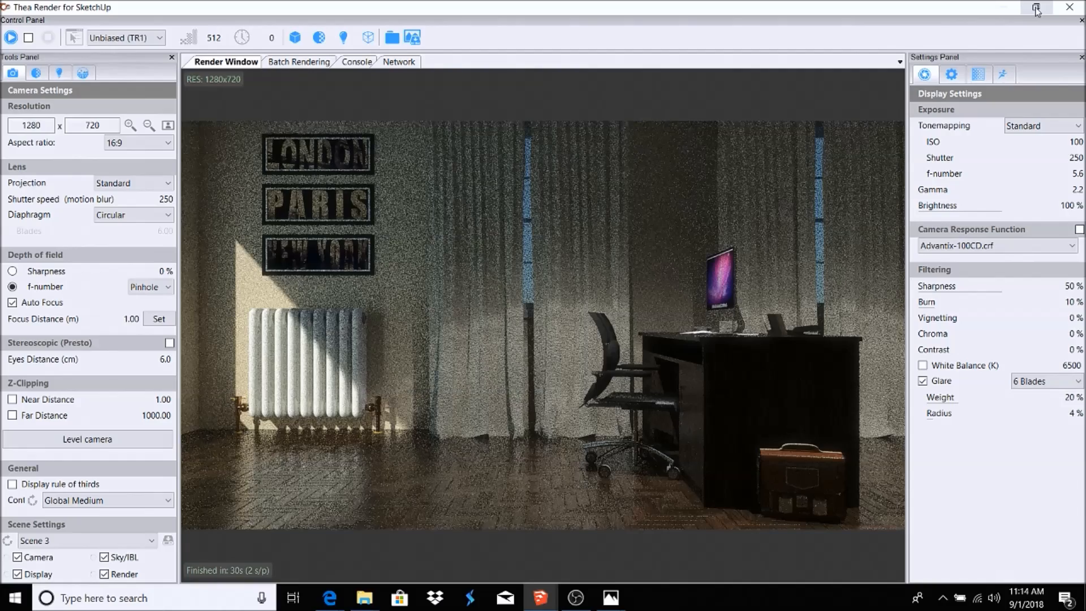
left_click(1036, 7)
Move the Thea Render window down out of the way and open 3D Warehouse to get models.
left_click(10, 24)
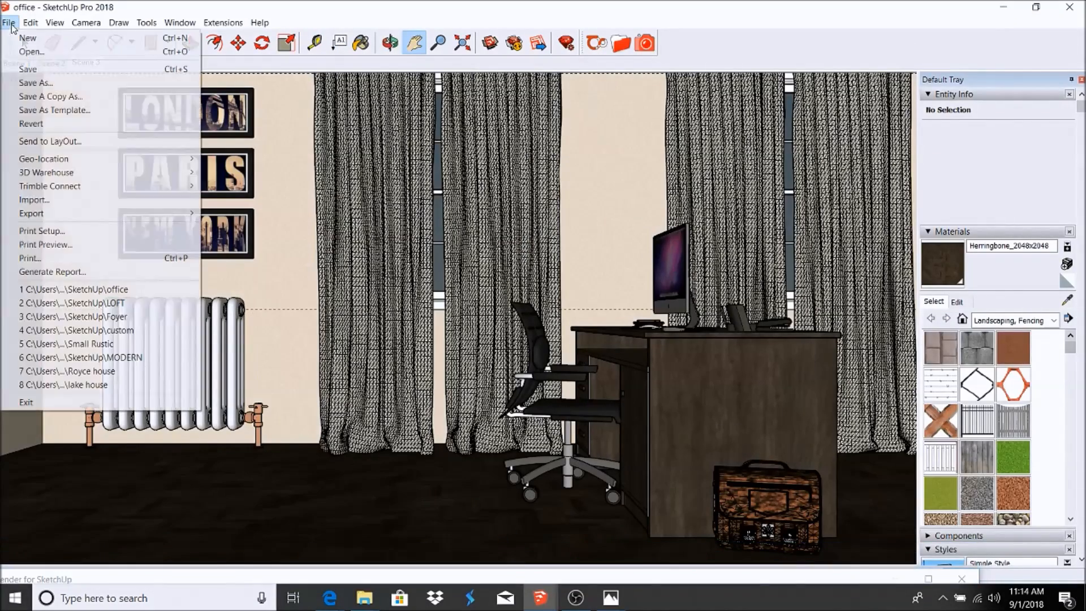
left_click_drag(262, 576, 331, 547)
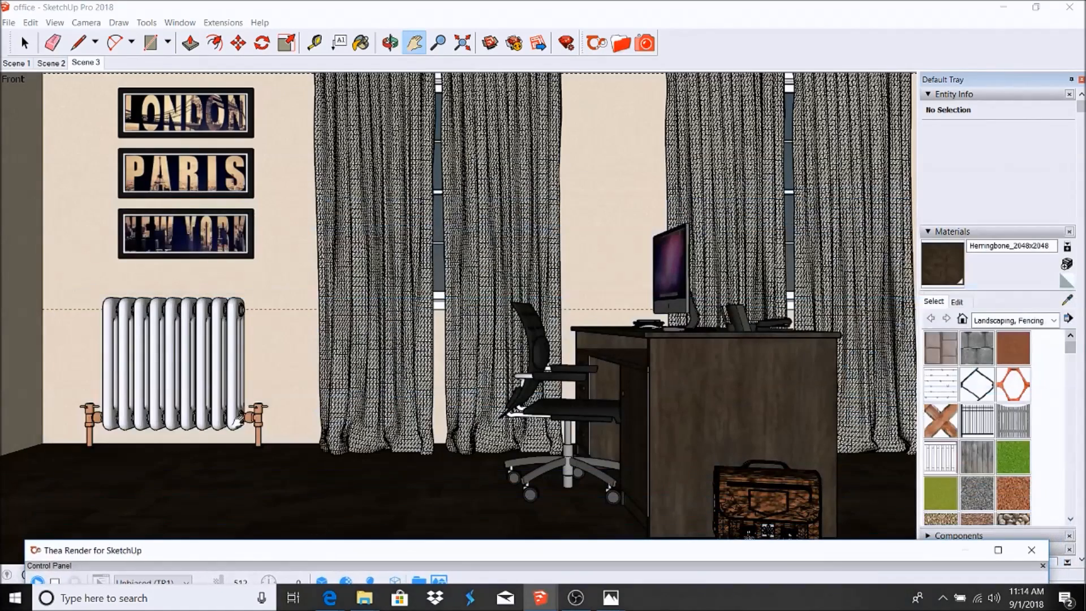
left_click(9, 22)
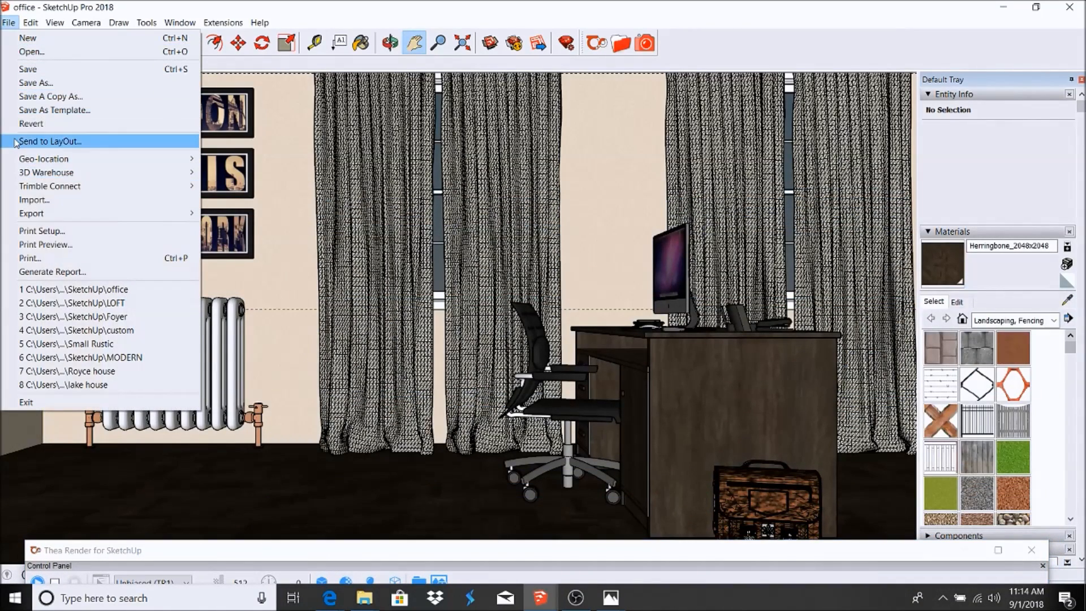
mouse_move(56, 174)
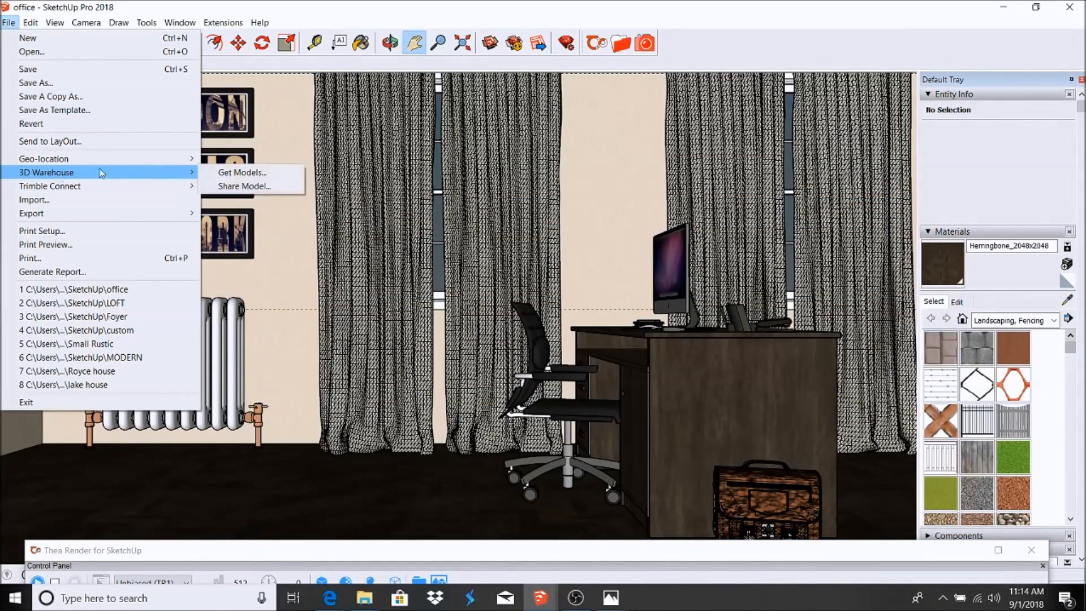
left_click(247, 175)
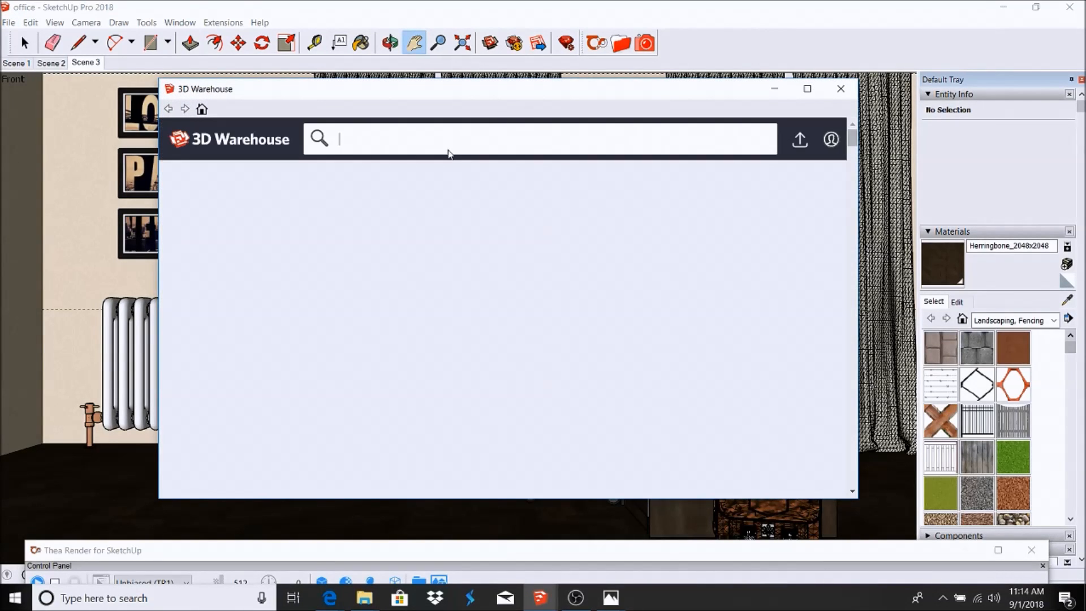
Search 3D Warehouse for "interior lighting wall fixture\".
type("in")
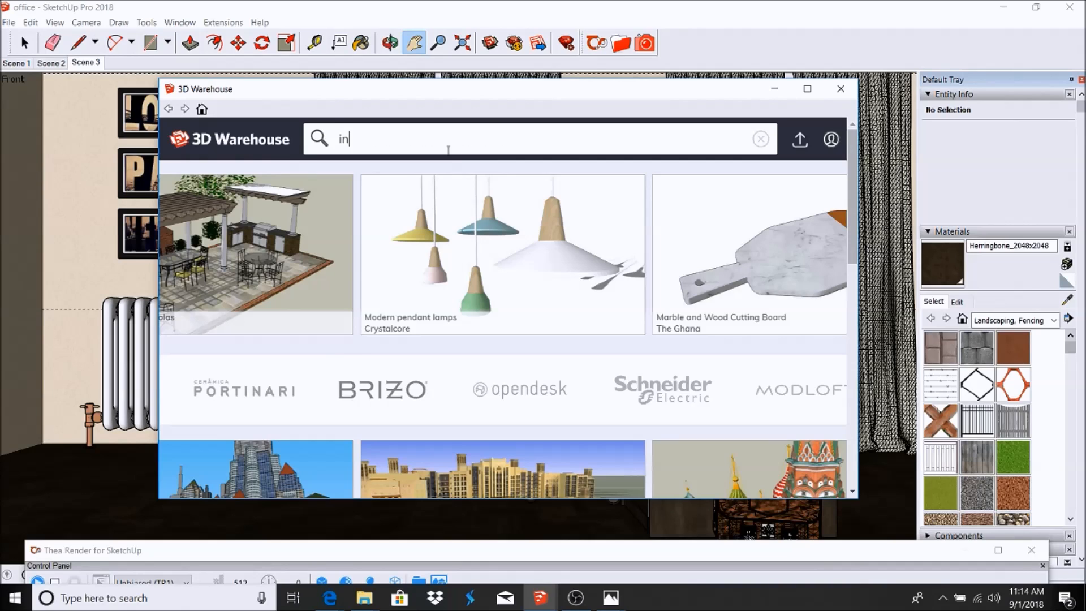
type("terior lightong")
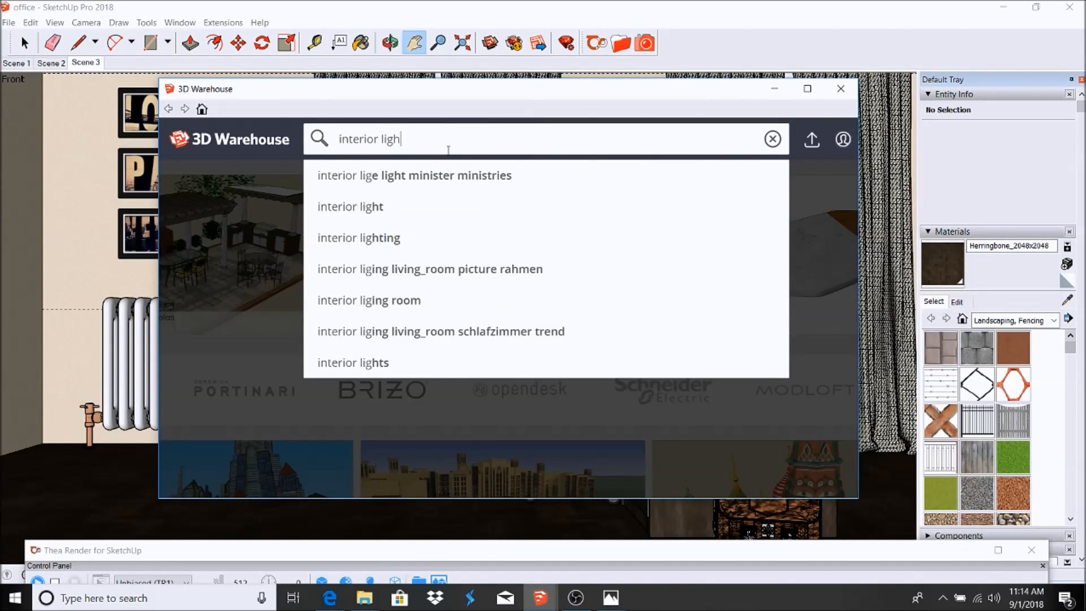
key("BackSpace")
key("BackSpace")
key("BackSpace")
key("BackSpace")
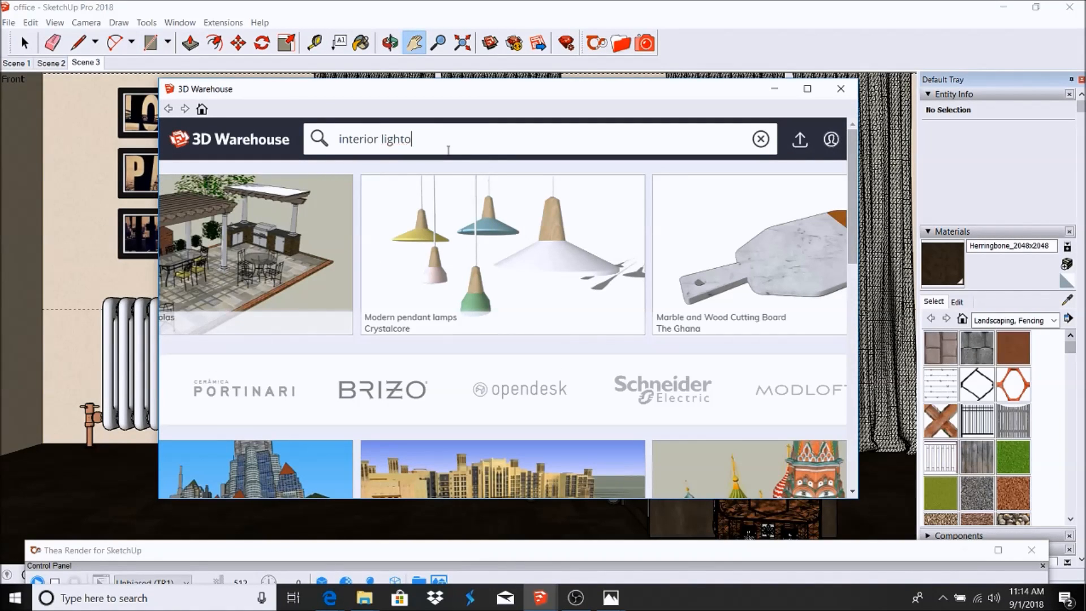
type("ing wa")
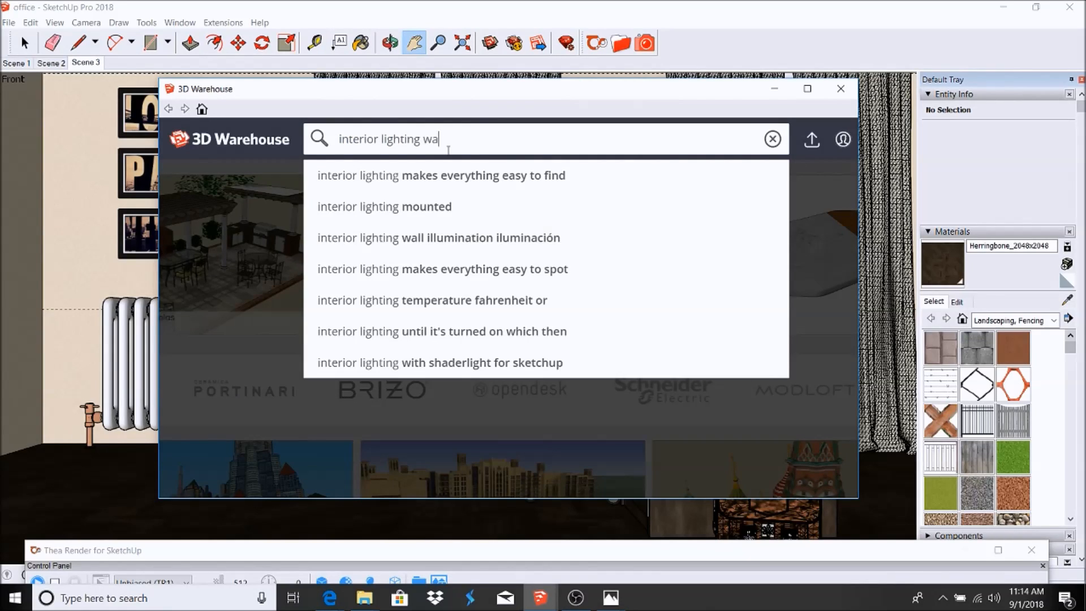
type("ll fixture\\")
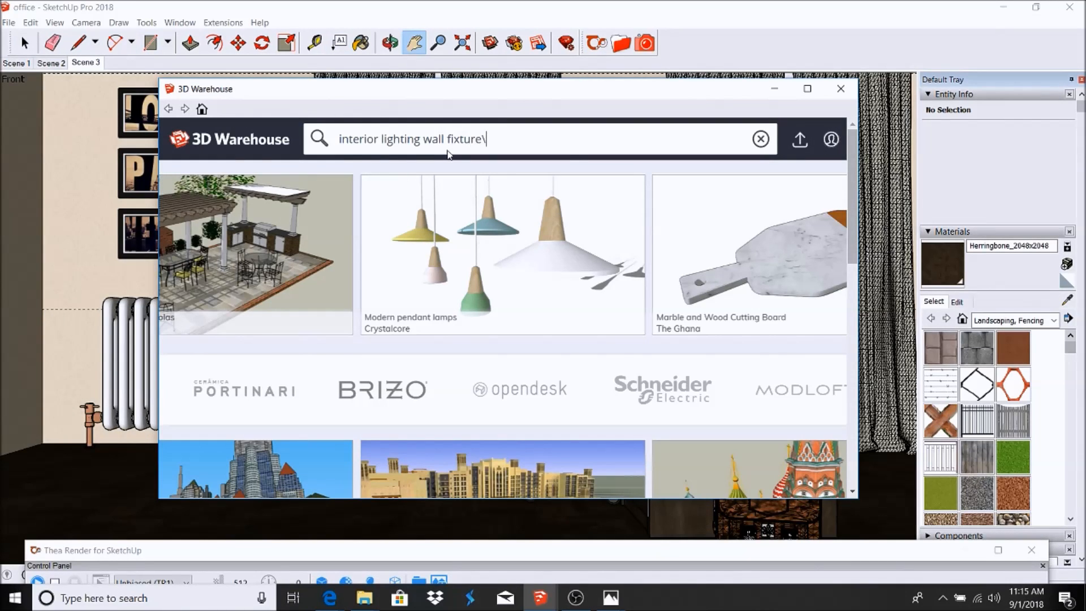
key("Return")
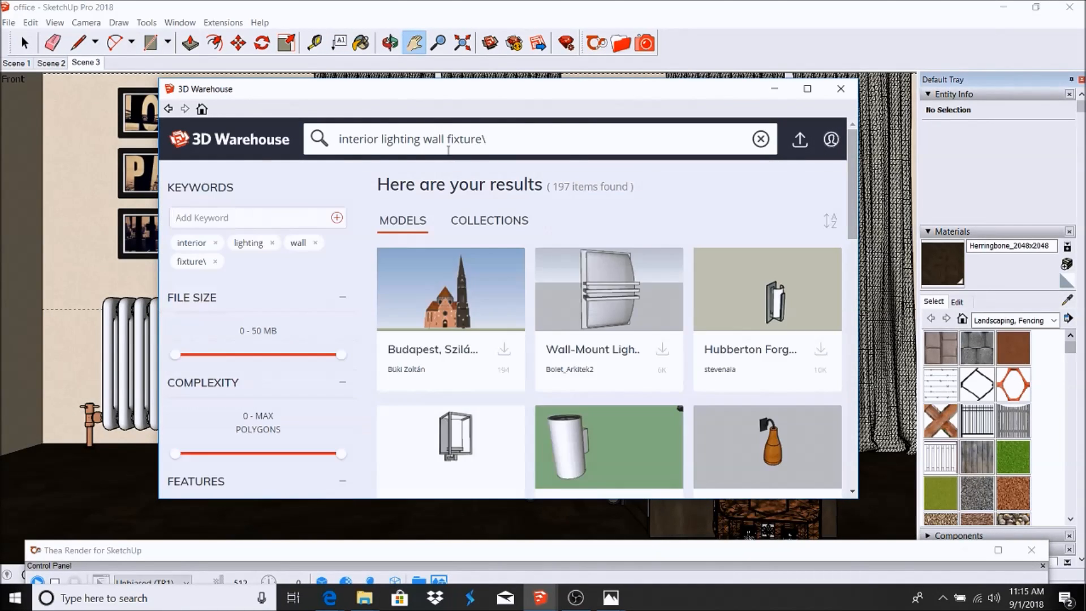
Find the Graydon Double Wall Sconce in the results, load it directly into the office model and place it on the floor near the curtains.
scroll(591, 308, "down", 3)
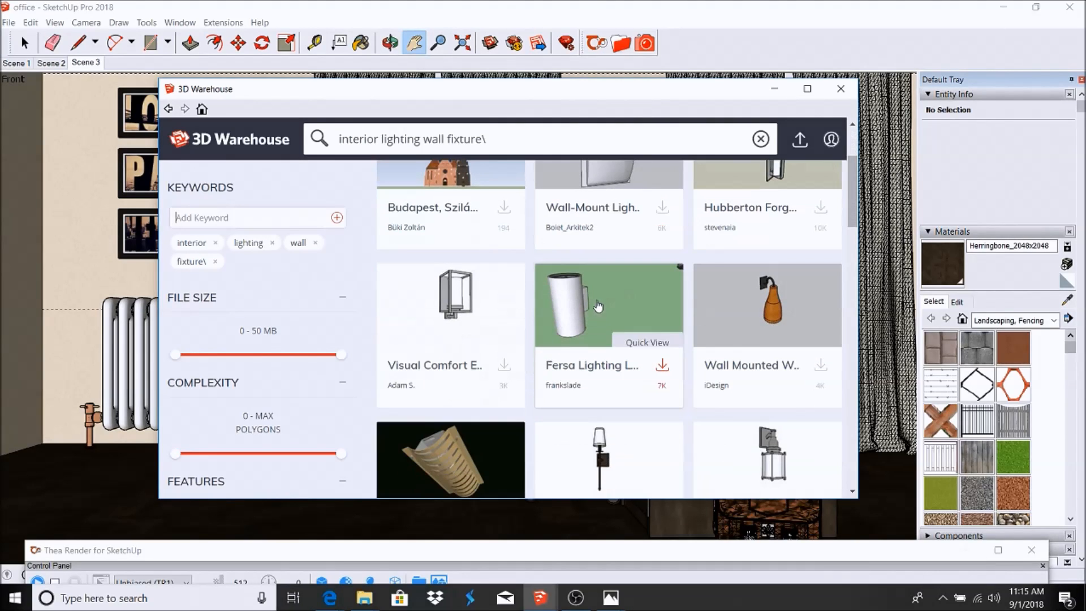
scroll(785, 187, "down", 3)
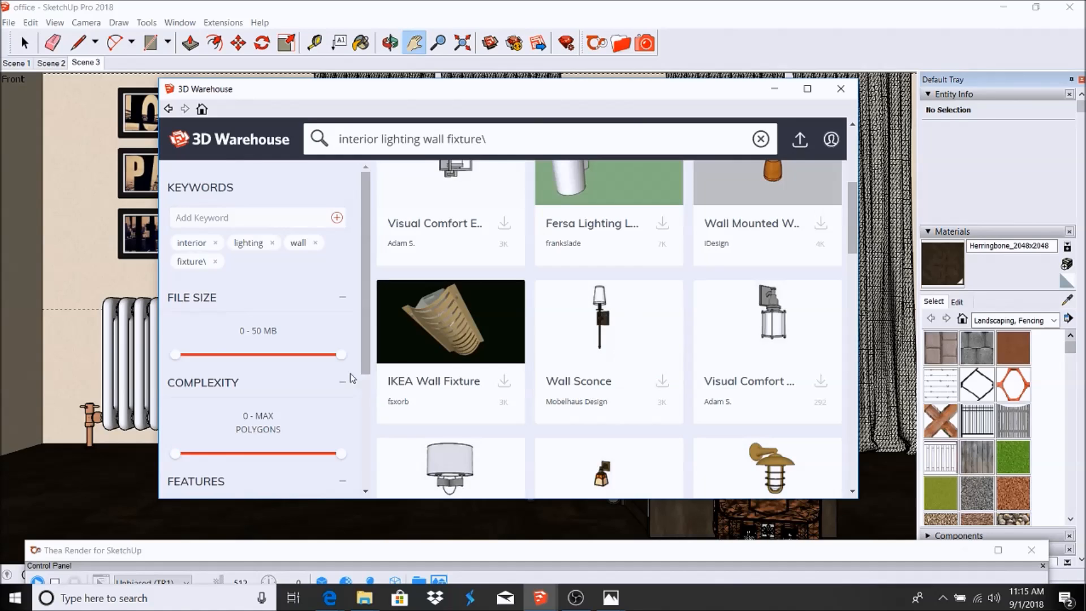
left_click(553, 327)
scroll(453, 325, "down", 4)
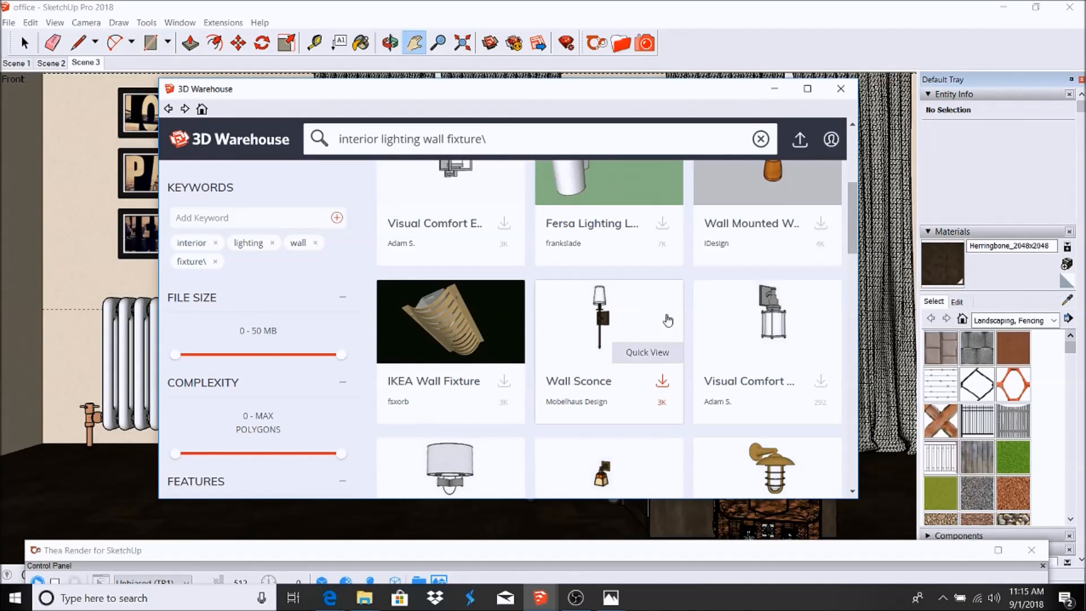
scroll(649, 304, "down", 2)
scroll(649, 304, "down", 2)
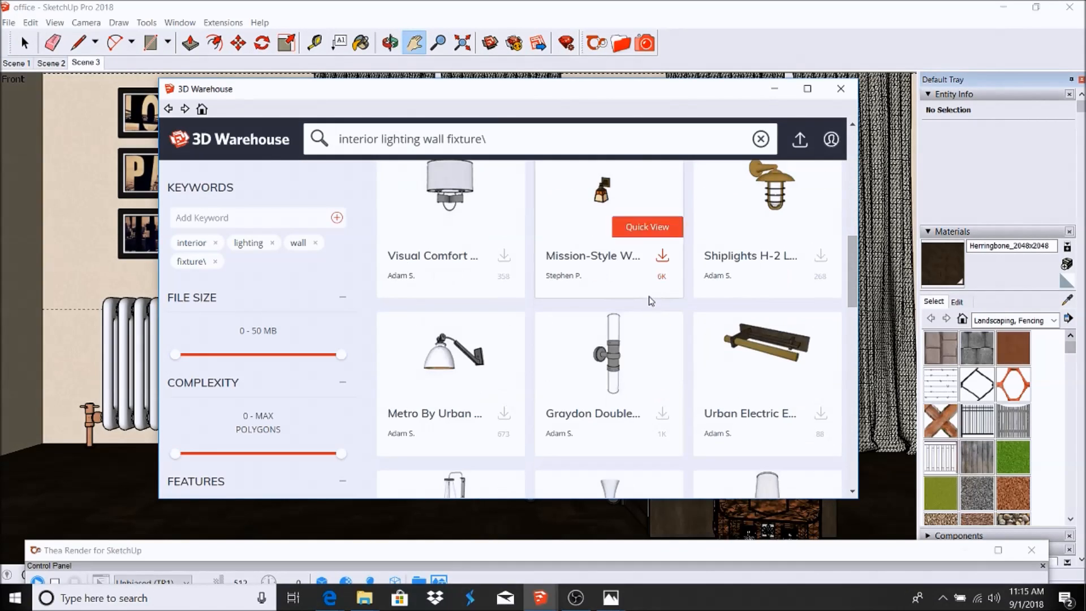
scroll(650, 300, "down", 2)
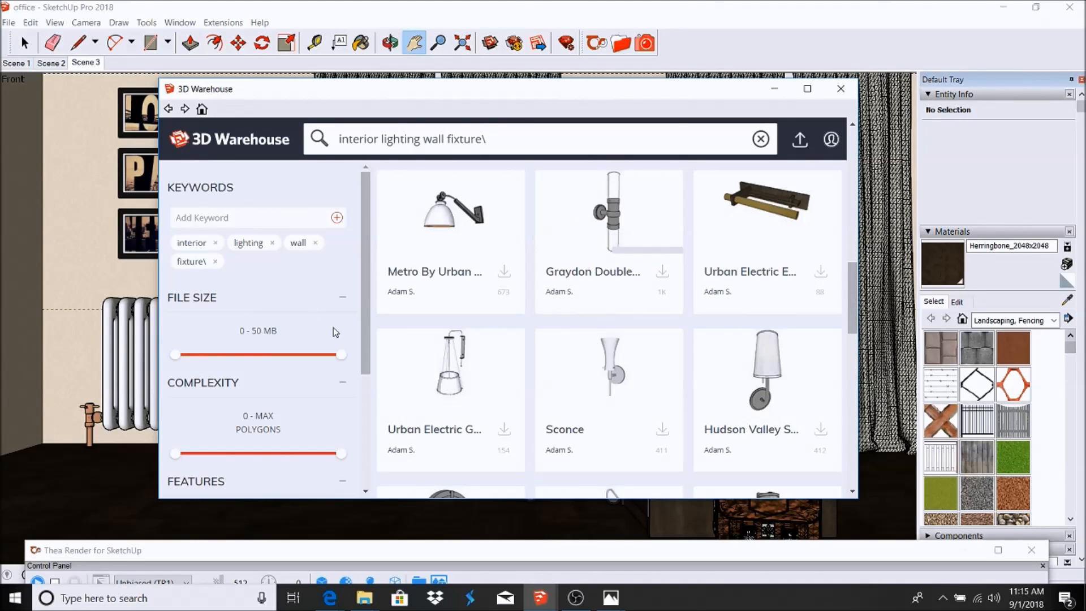
left_click(620, 194)
scroll(619, 455, "down", 2)
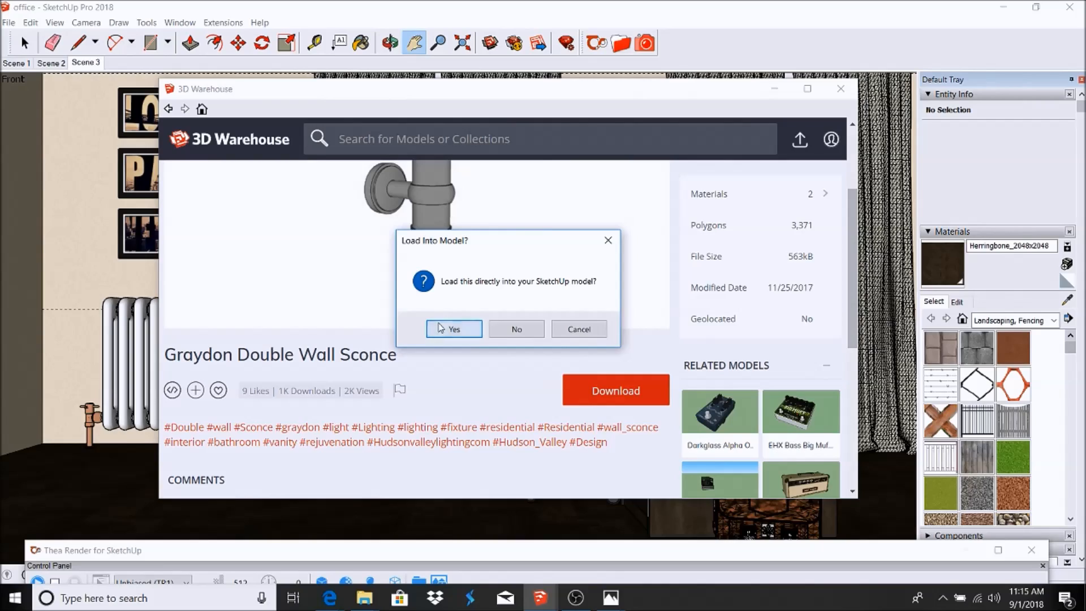
left_click(442, 328)
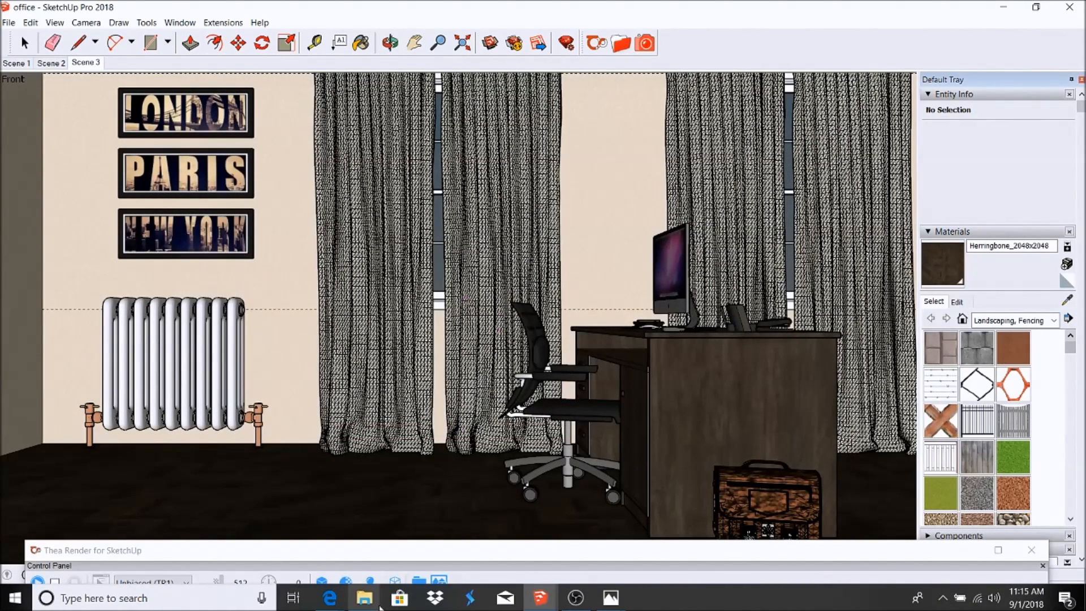
left_click(428, 495)
Rotate the sconce about the vertical axis so its mounting plate faces the back wall.
key("q")
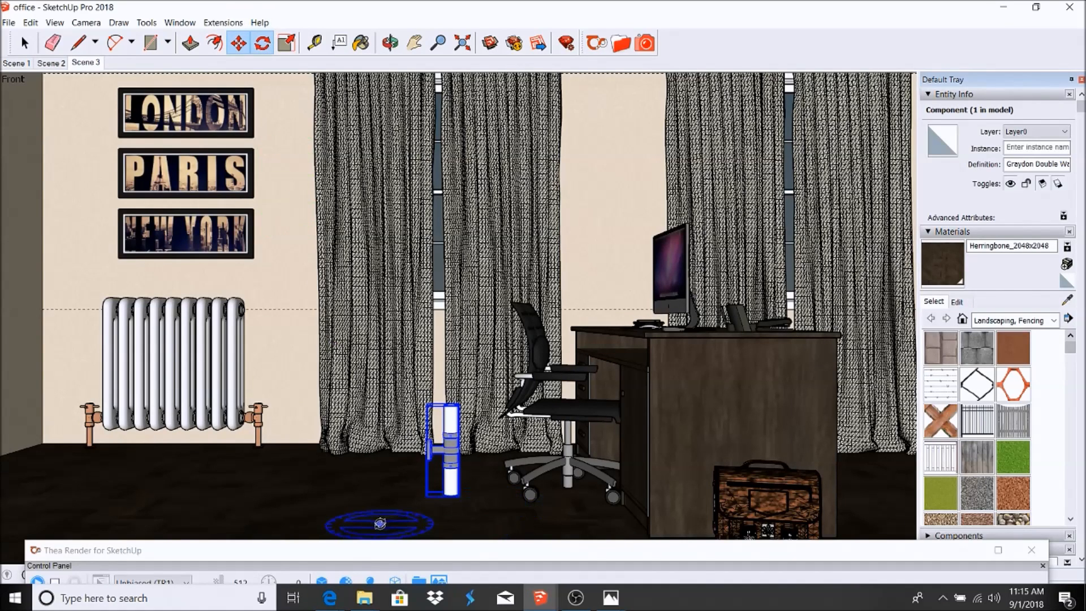
left_click(380, 522)
left_click(365, 523)
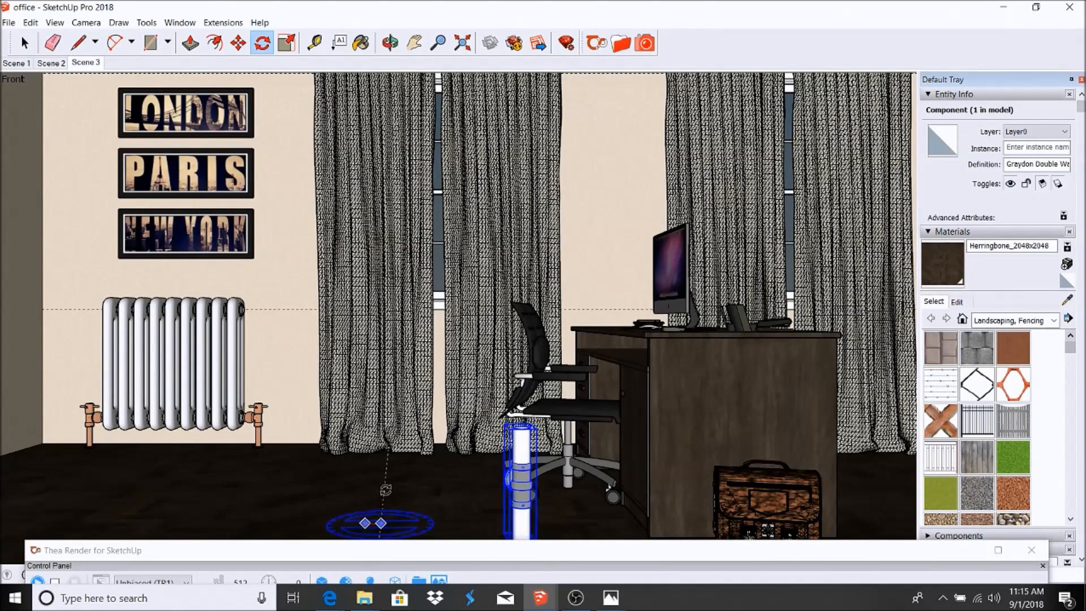
left_click(400, 470)
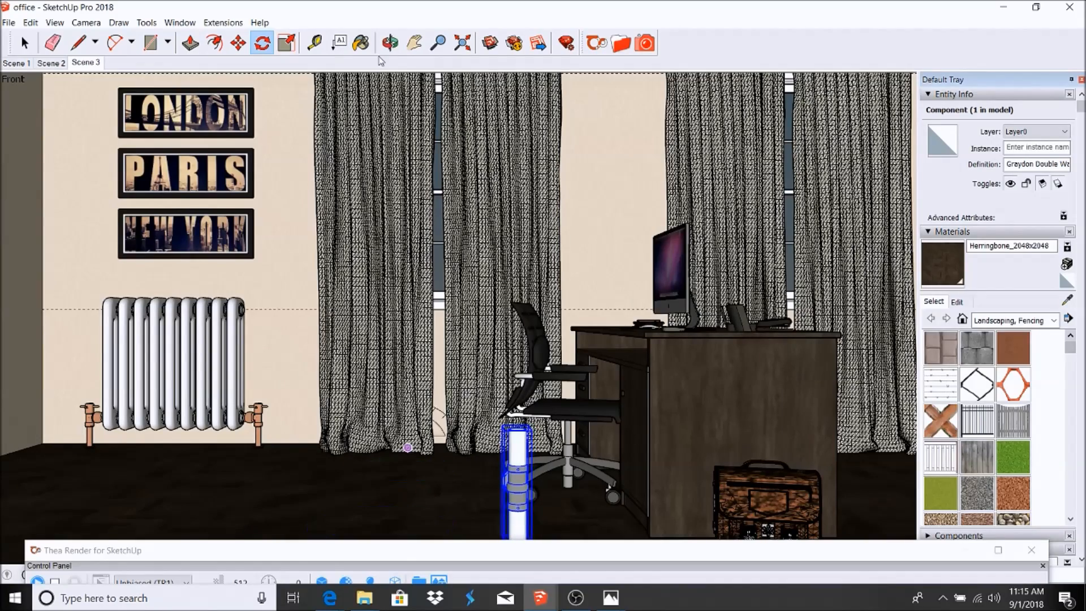
Move the sconce onto the back wall between the two curtained windows, above the computer monitor.
left_click(238, 43)
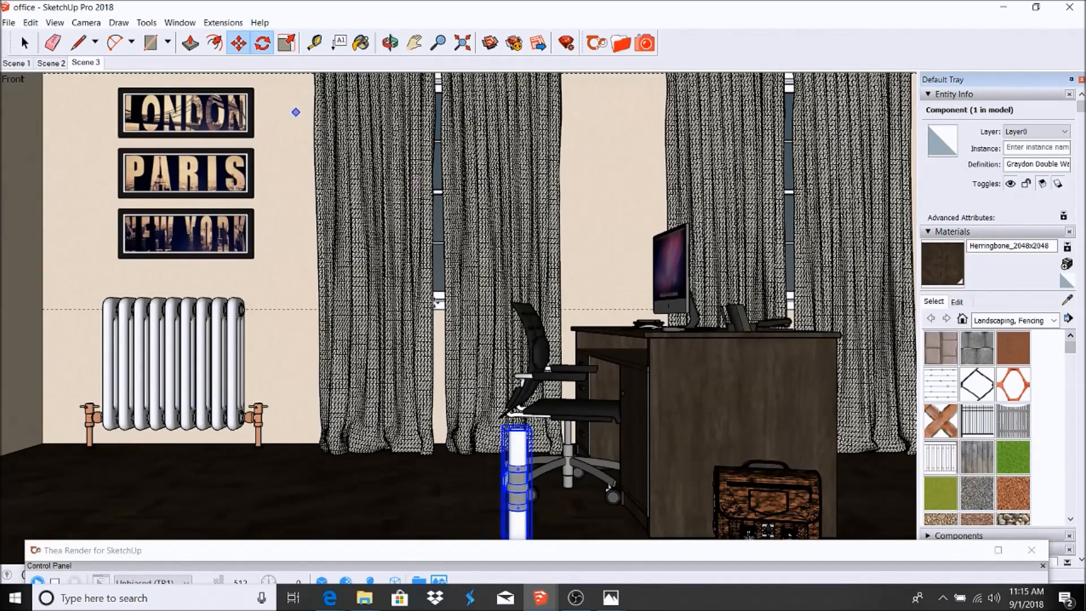
scroll(432, 367, "up", 1)
scroll(534, 500, "up", 5)
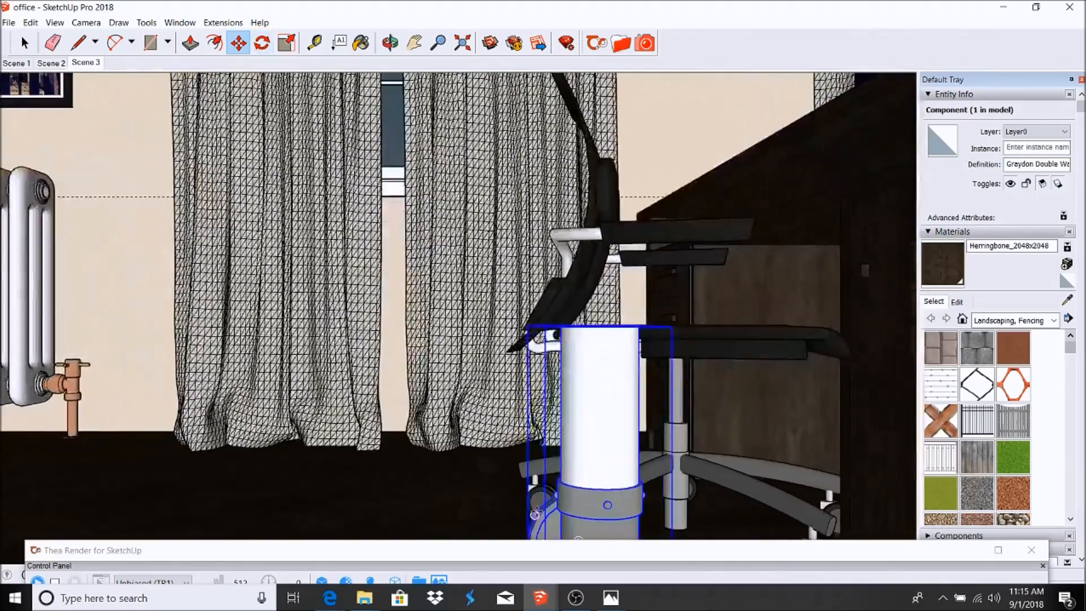
scroll(539, 506, "down", 6)
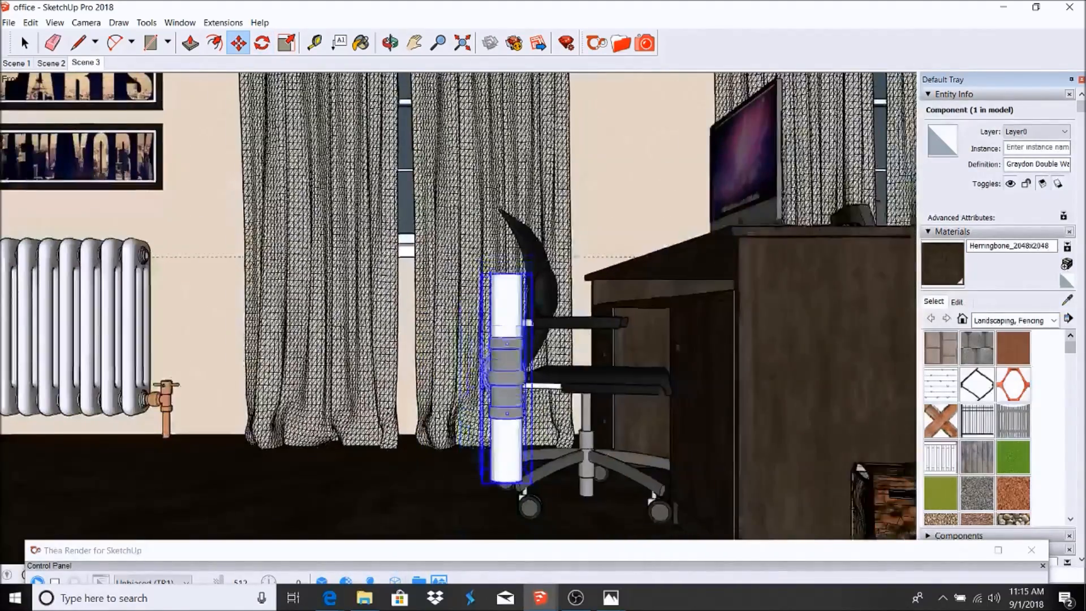
scroll(491, 362, "down", 1)
scroll(571, 201, "up", 5)
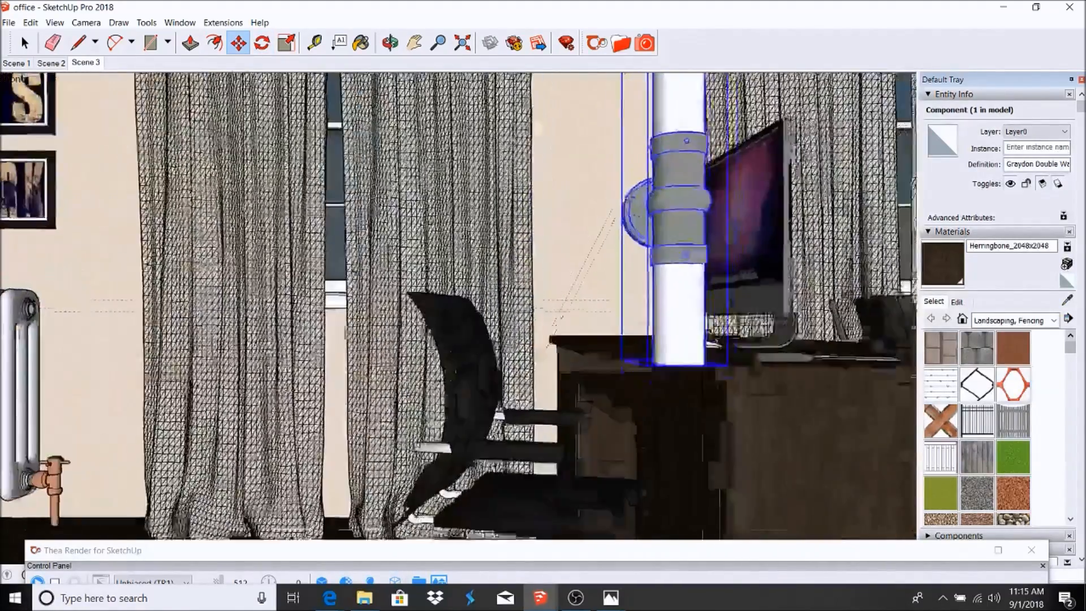
scroll(704, 107, "up", 6)
scroll(524, 252, "down", 4)
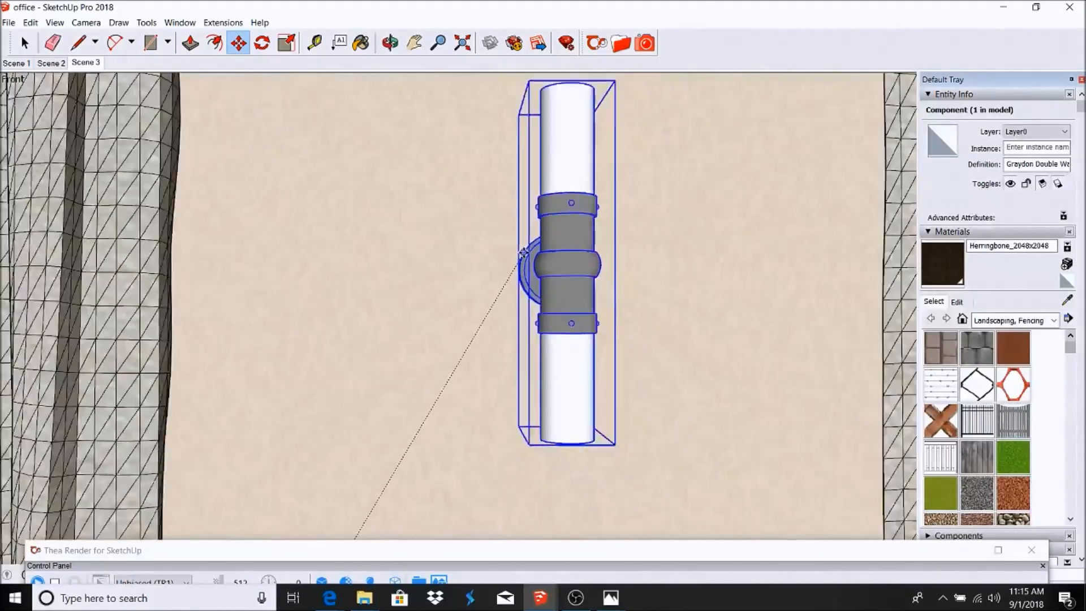
scroll(522, 253, "down", 5)
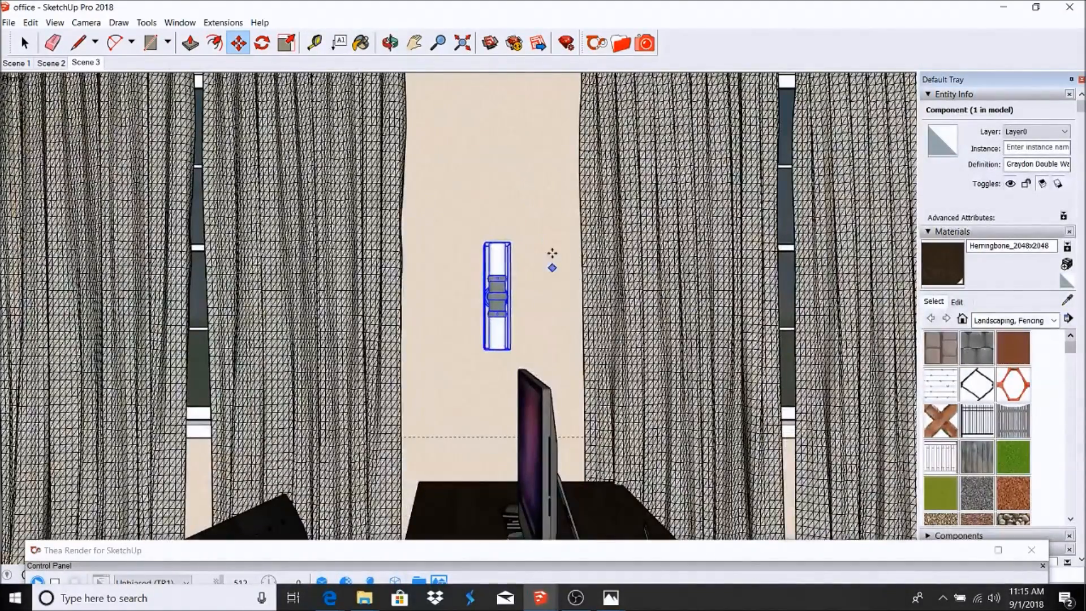
left_click(553, 242)
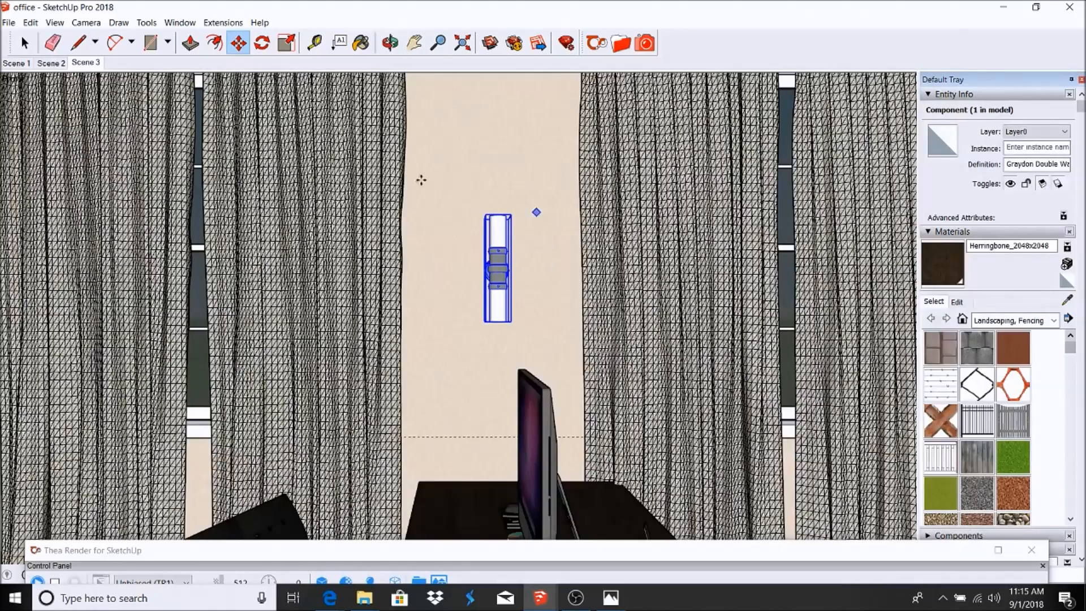
Restore the Scene 3 view, render it with the sconce using Unbiased (TR1), and stop the render after about 22 seconds.
left_click(88, 64)
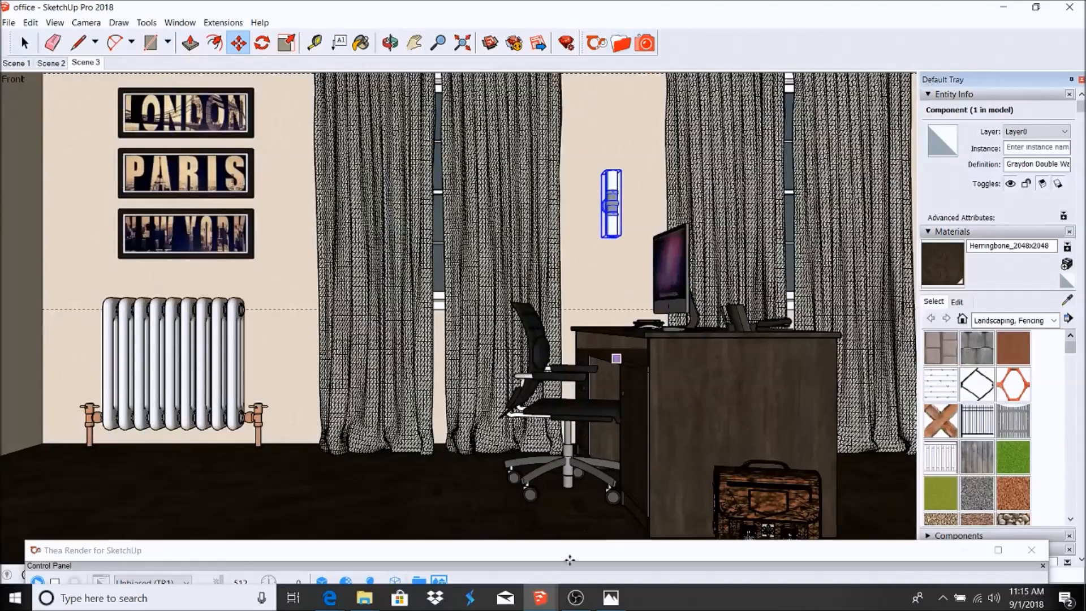
double_click(548, 555)
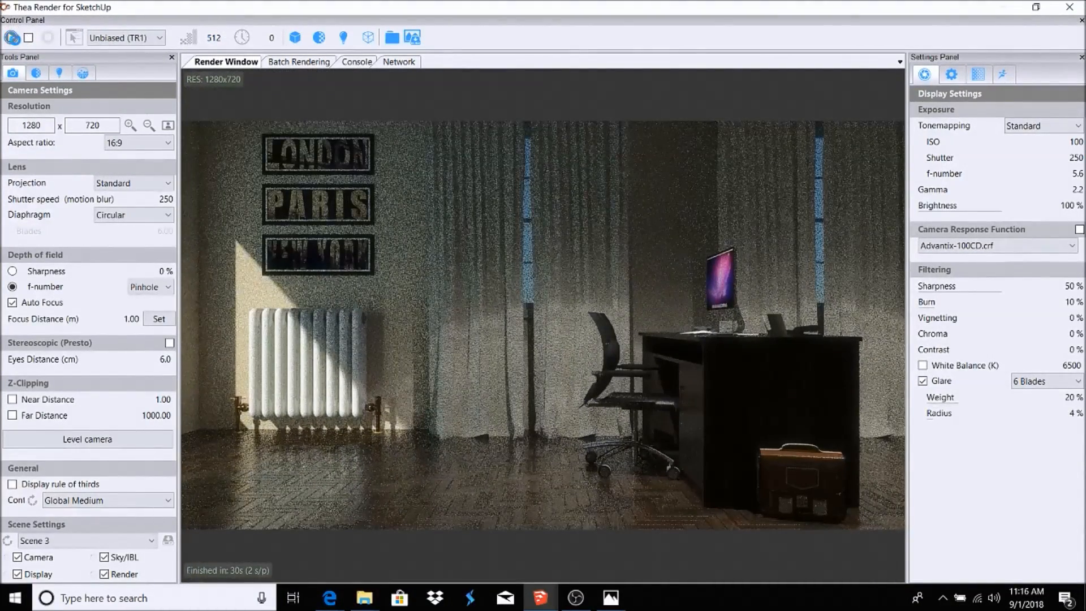
left_click(10, 37)
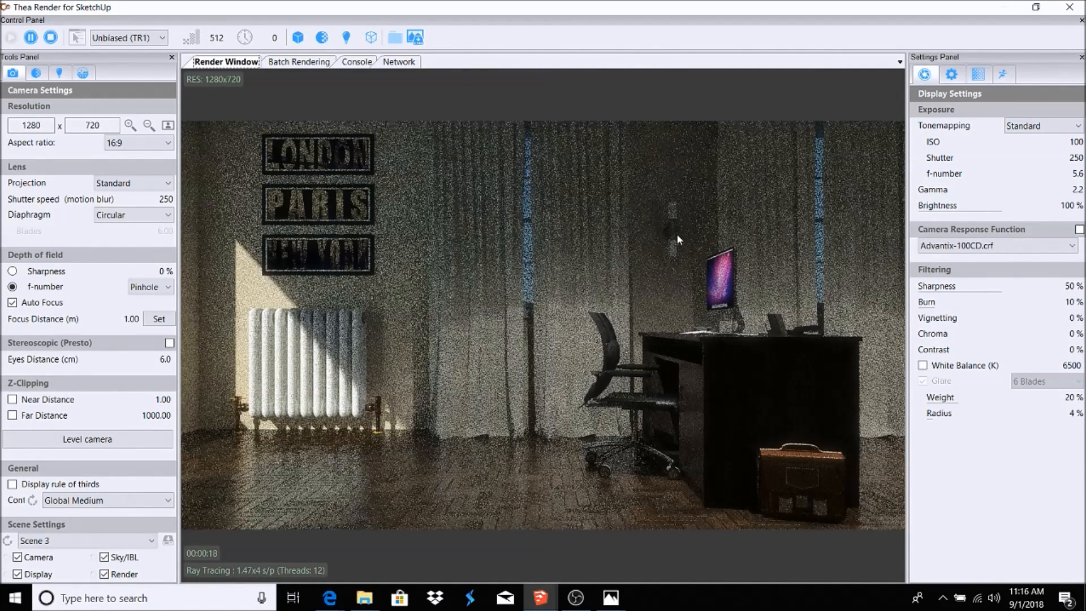
left_click(50, 37)
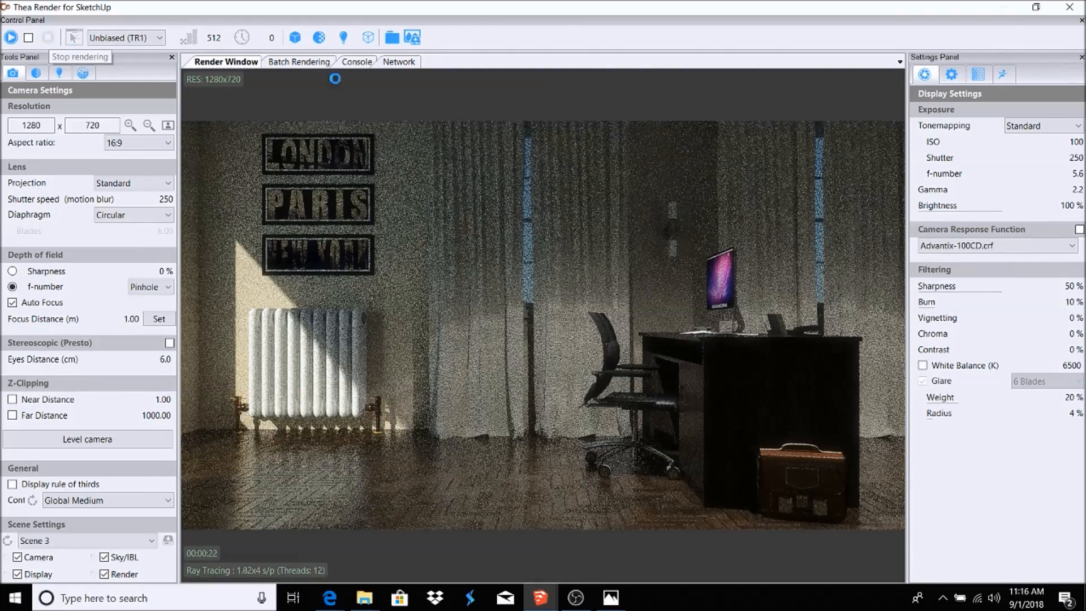
Un-maximize the Thea window, open the sconce component down to its nested geometry and select the upper white tube's surface.
left_click(1035, 7)
scroll(590, 168, "up", 6)
scroll(571, 170, "up", 5)
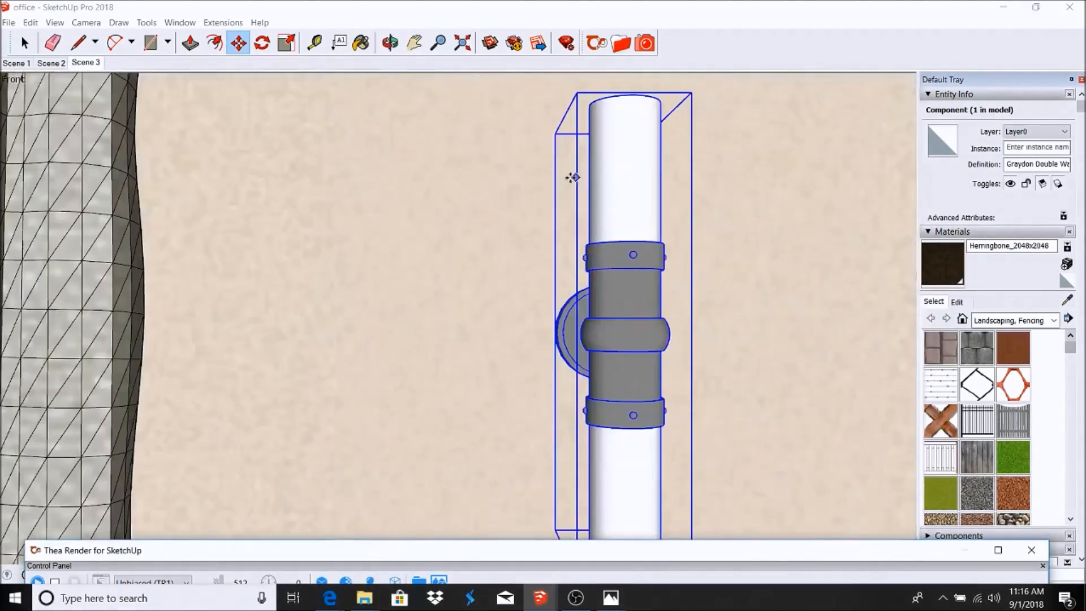
key("space")
double_click(624, 138)
left_click(624, 138)
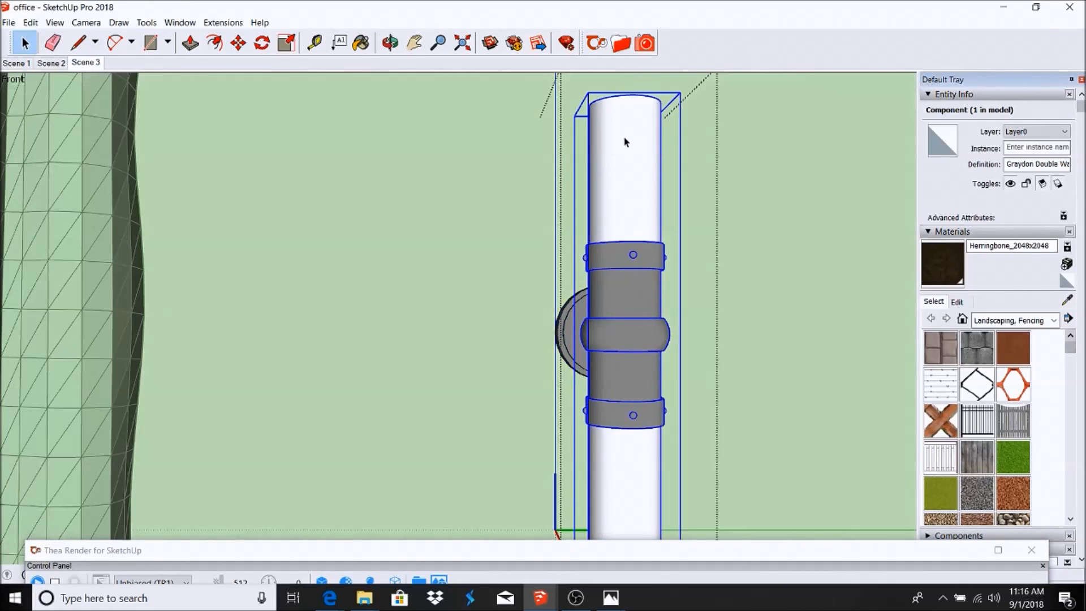
triple_click(625, 131)
left_click(626, 132)
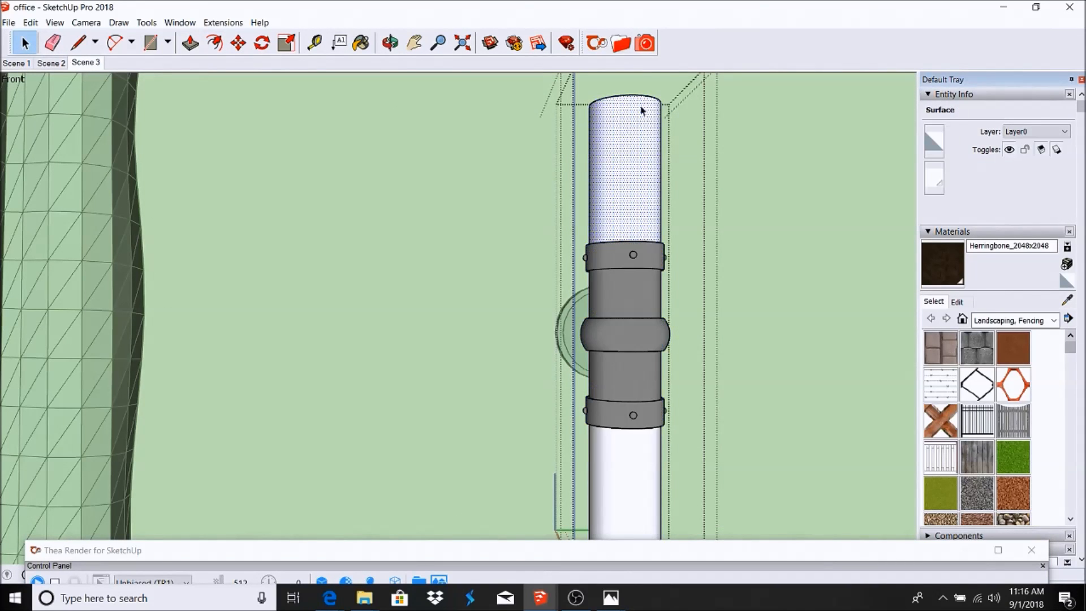
Paint the sconce's upper and lower tubes with Thea's Fluorescent 65W mid emitter material.
left_click(615, 45)
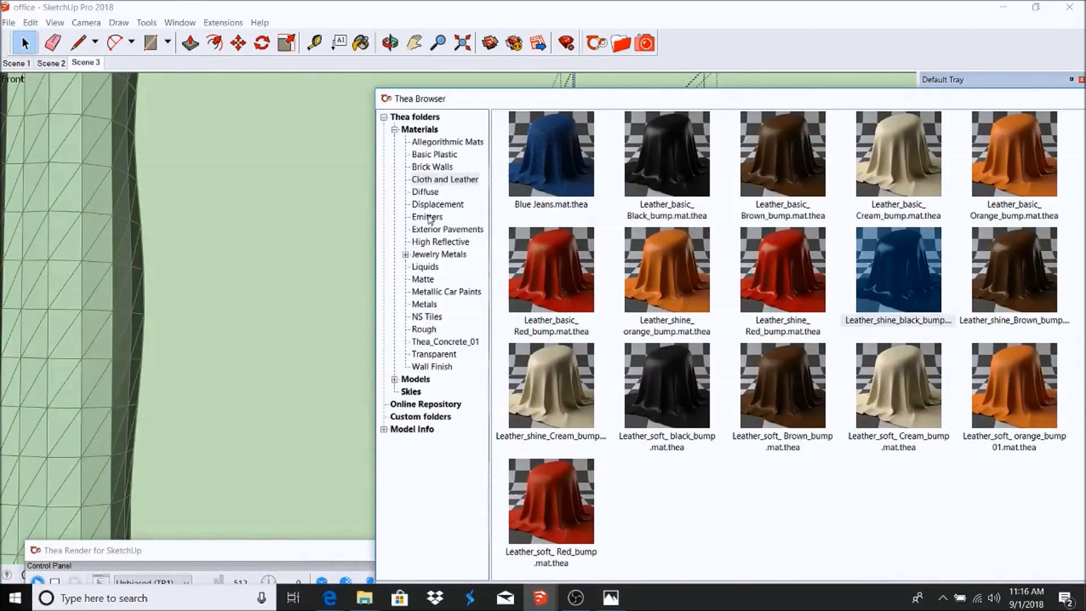
left_click(427, 216)
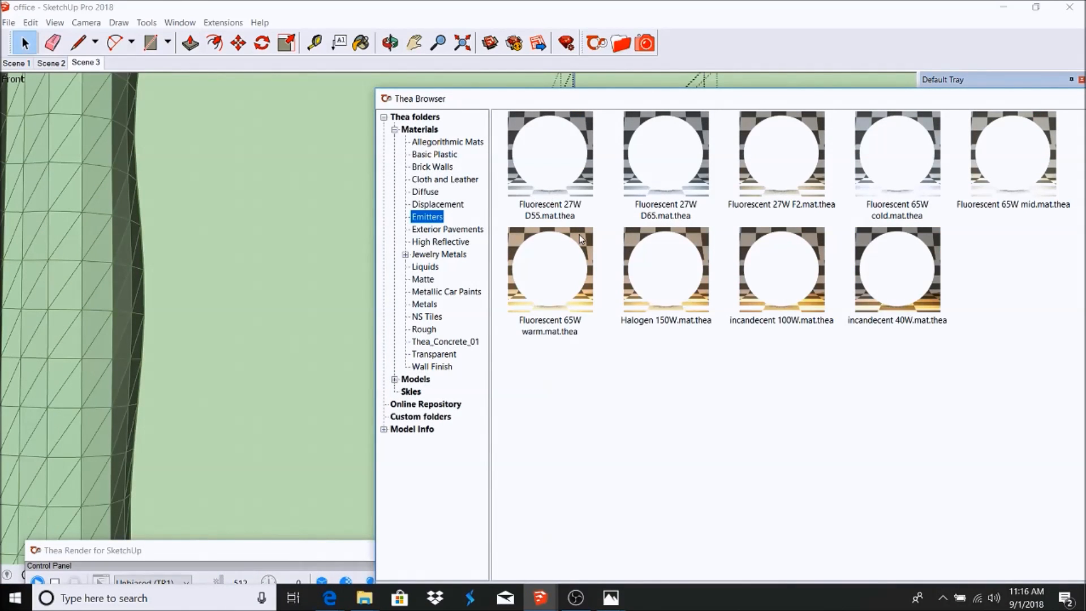
left_click(1006, 167)
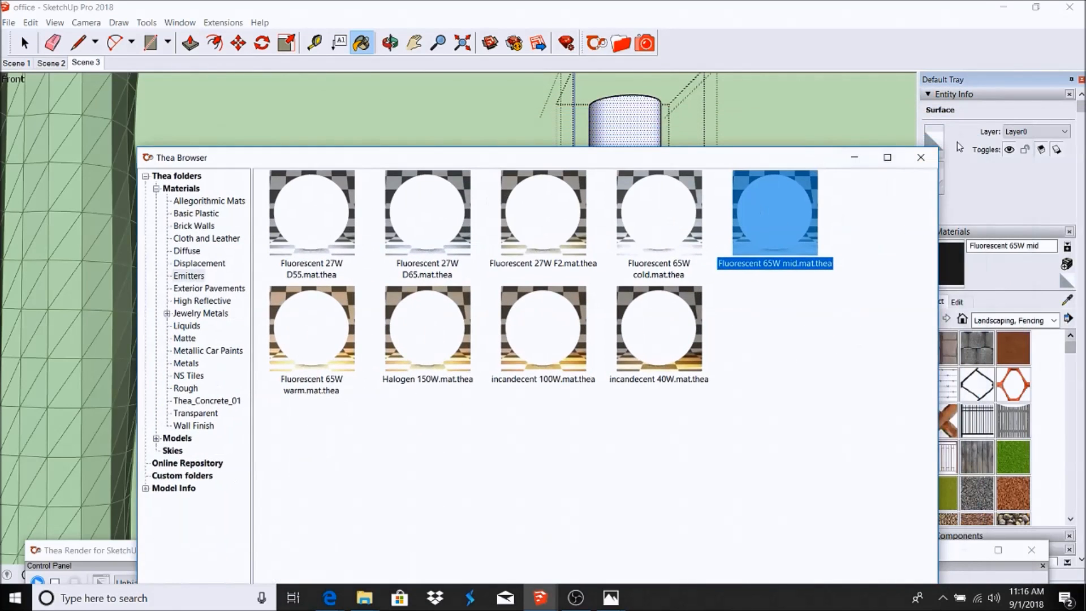
left_click(853, 155)
left_click(635, 130)
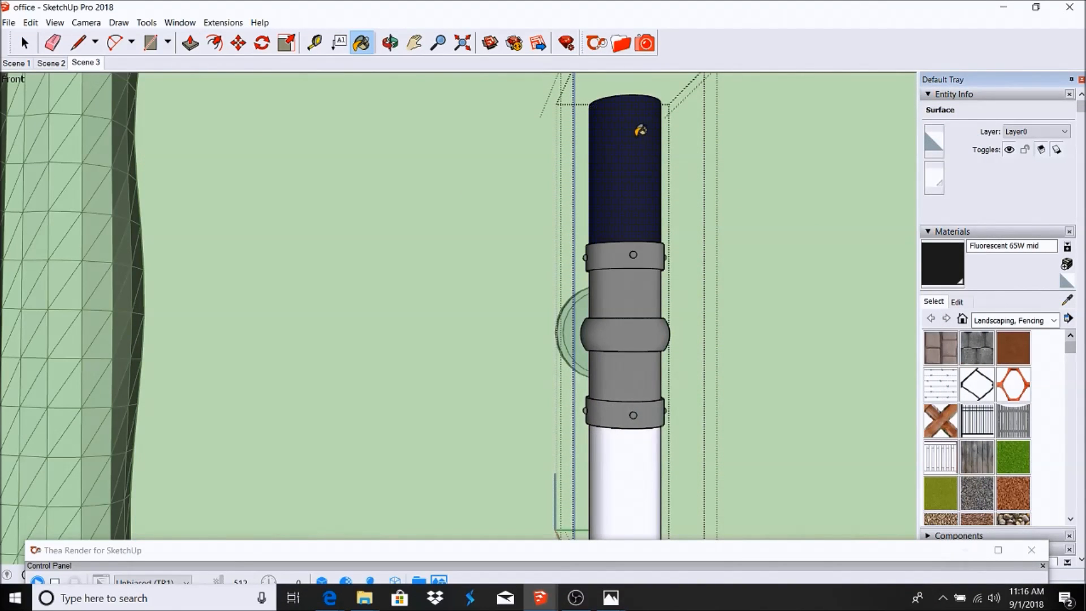
scroll(634, 130, "down", 3)
left_click(635, 342)
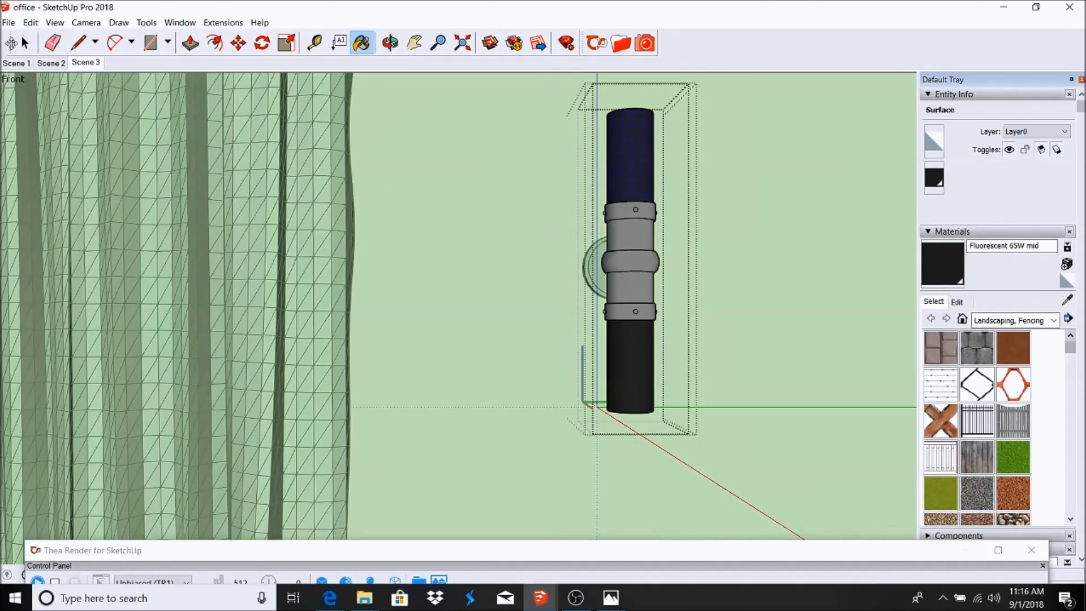
left_click(23, 44)
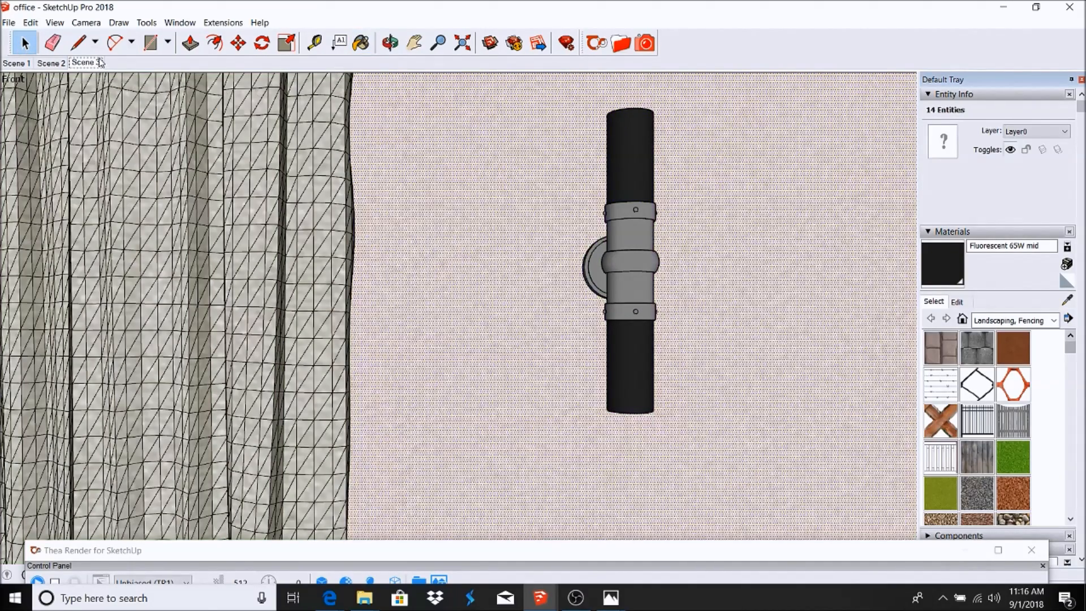
Render the Scene 3 view with Unbiased (TR1), stop it after about 13 seconds, and compare the result with the sconce in the model.
left_click(75, 62)
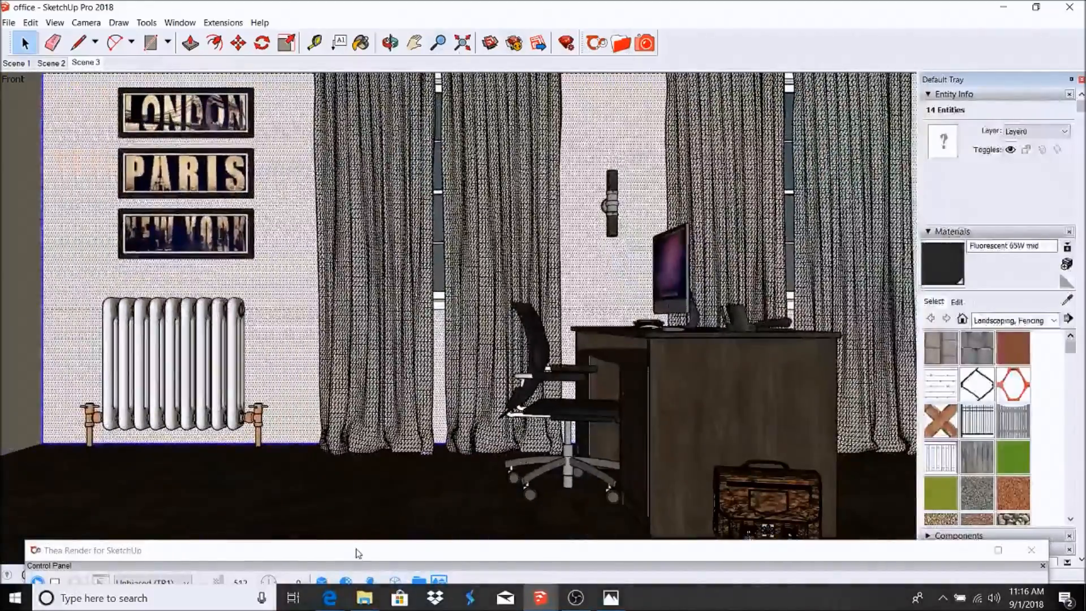
double_click(91, 549)
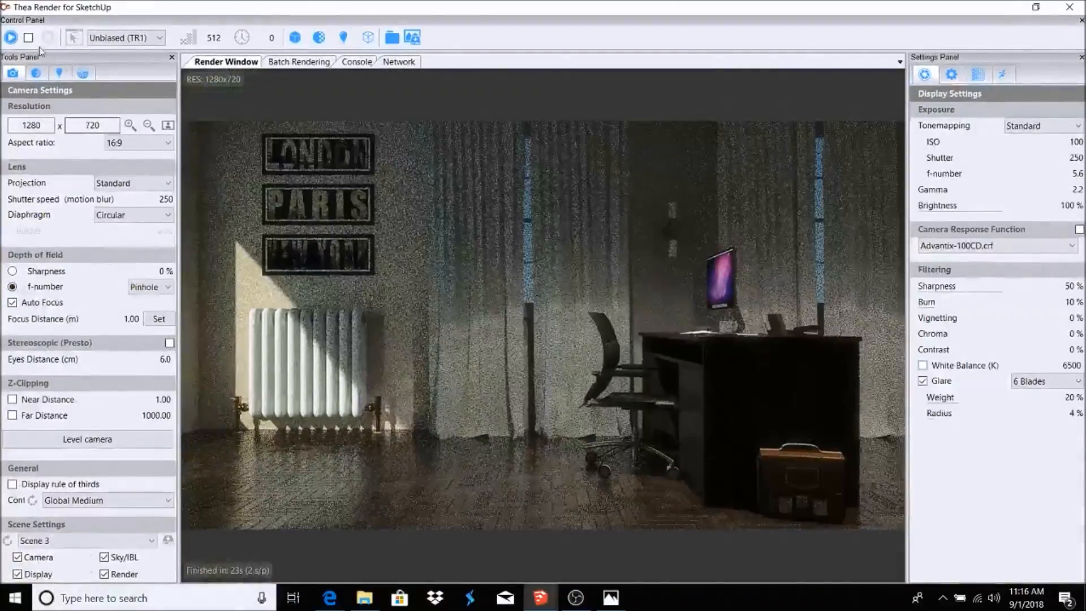
left_click(10, 37)
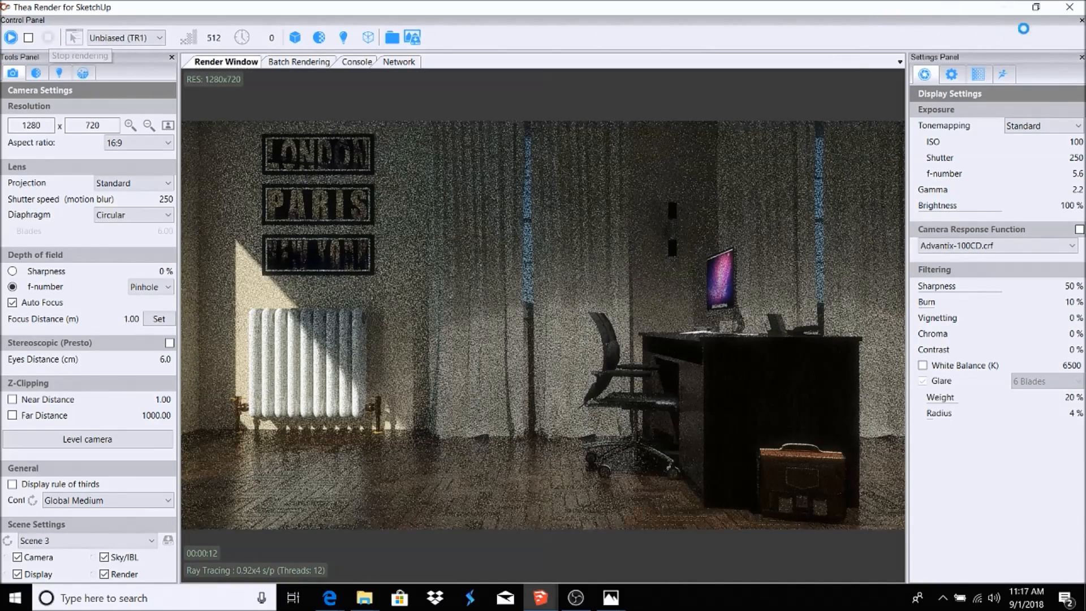
left_click(1036, 7)
scroll(627, 168, "up", 5)
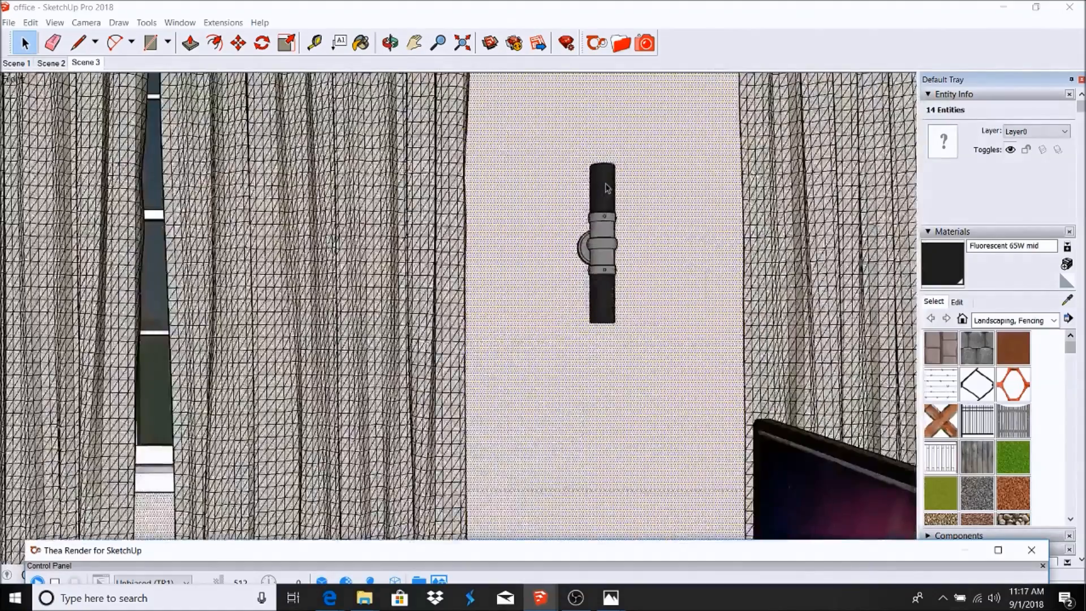
scroll(607, 186, "down", 3)
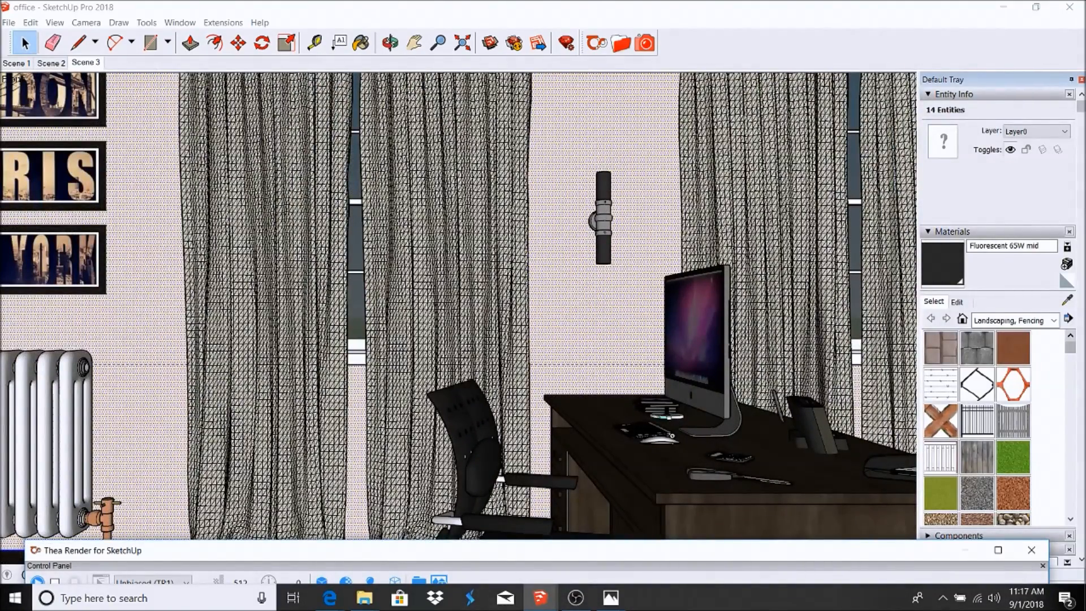
left_click_drag(410, 541, 441, 4)
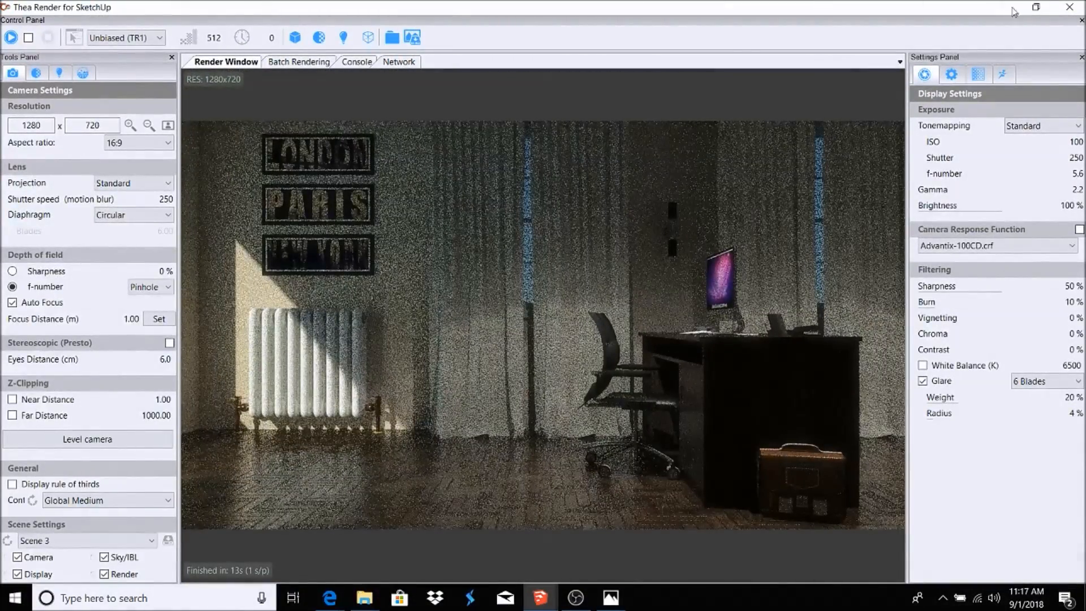
left_click(1036, 6)
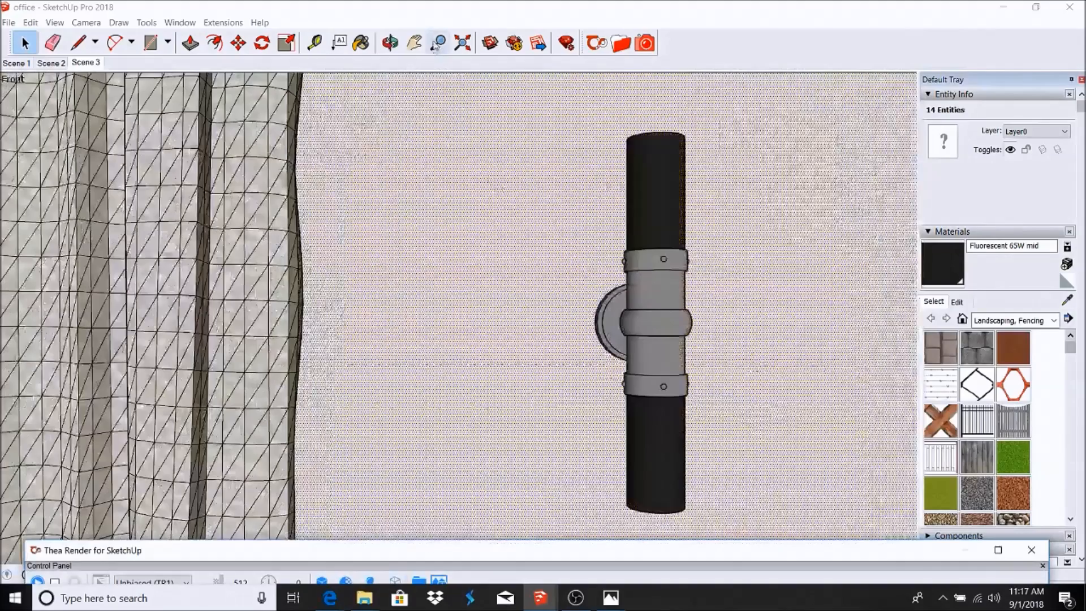
Open the sconce component down to its nested geometry and delete the upper tube's outer and inner surfaces.
left_click(390, 43)
left_click_drag(430, 215, 682, 368)
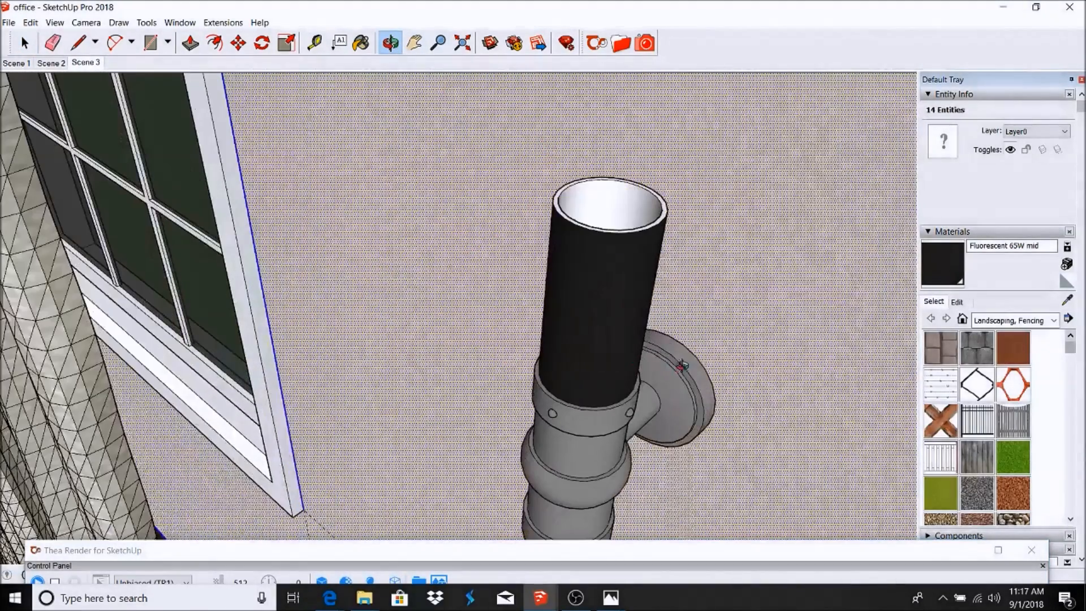
left_click(24, 42)
left_click(594, 301)
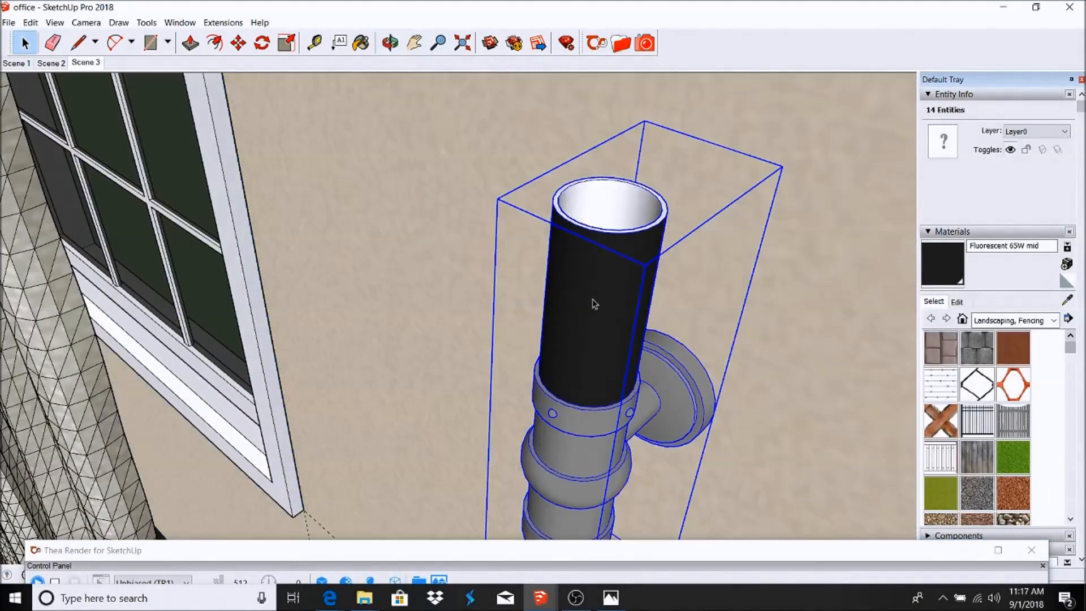
double_click(594, 301)
left_click(595, 298)
triple_click(596, 297)
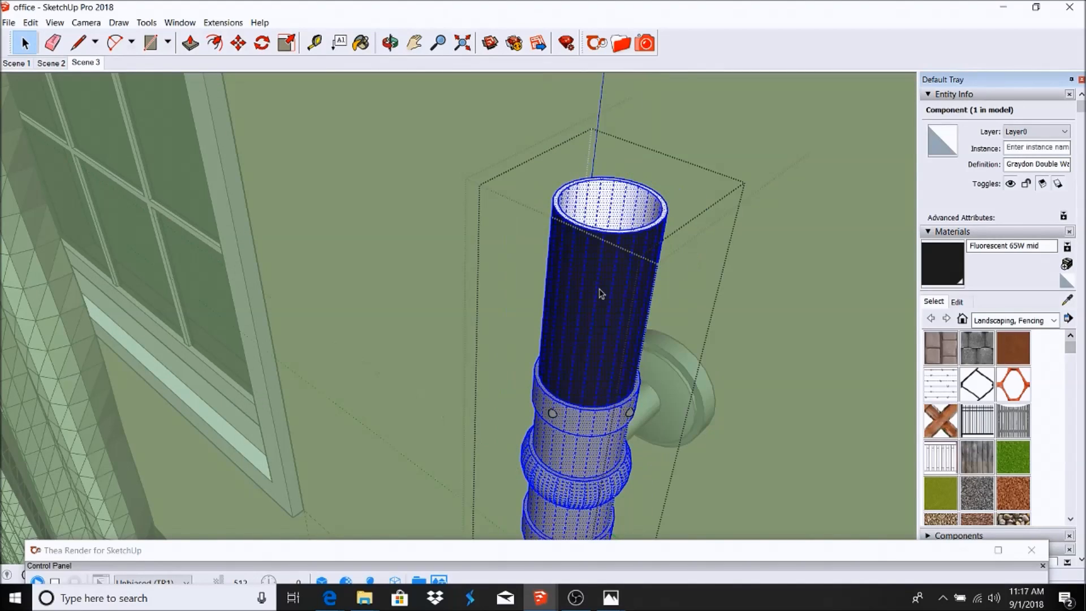
left_click(599, 281)
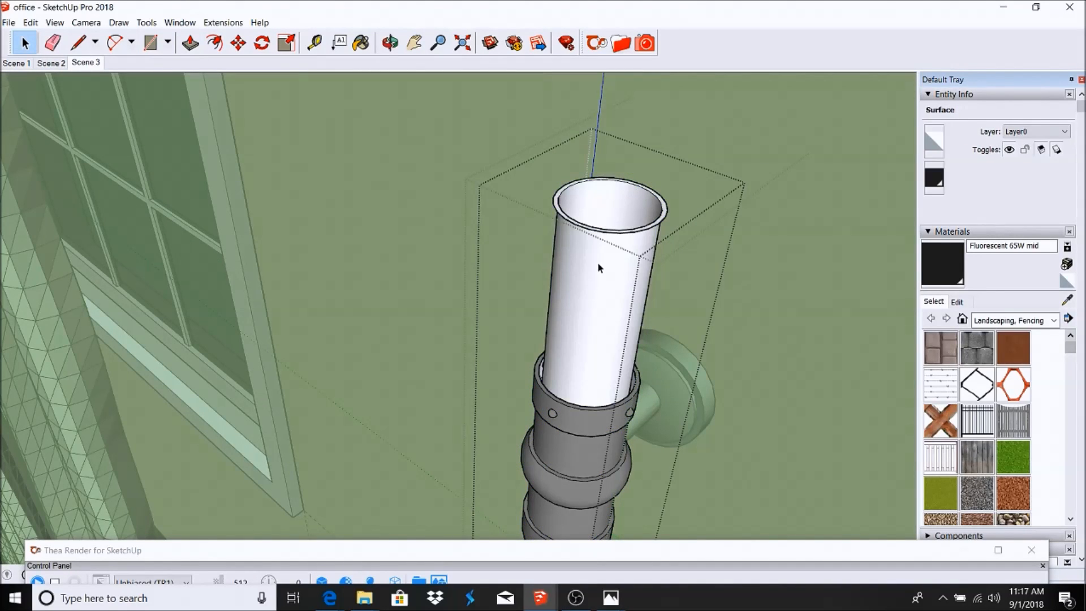
key("Delete")
left_click_drag(538, 144, 751, 249)
key("Delete")
scroll(678, 248, "down", 2)
scroll(638, 367, "up", 4)
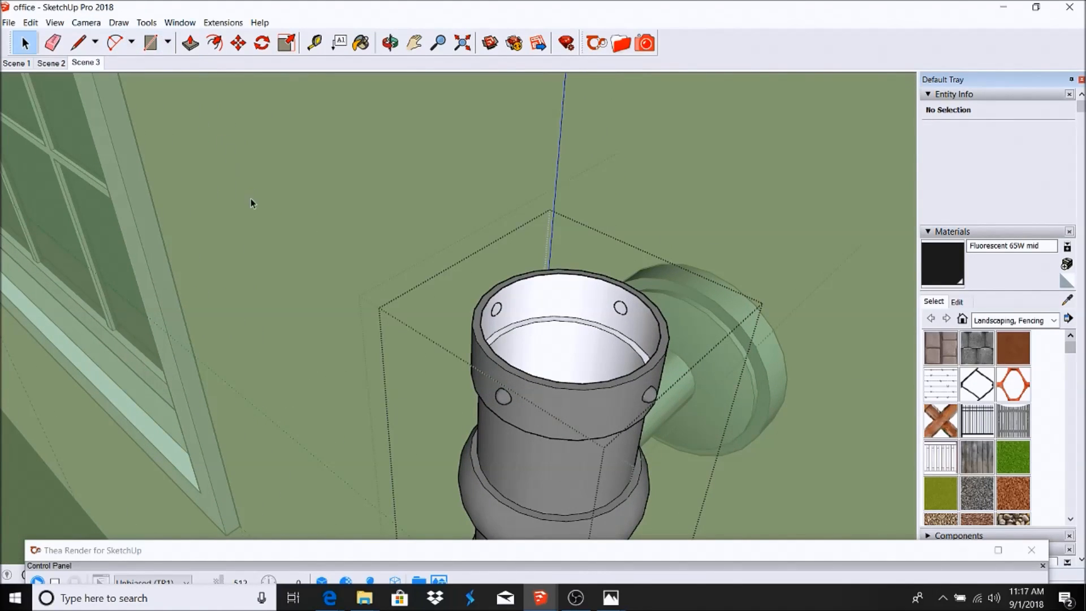
Delete the sconce's lower tube, including its remaining inner surface, and close the component.
scroll(362, 147, "down", 3)
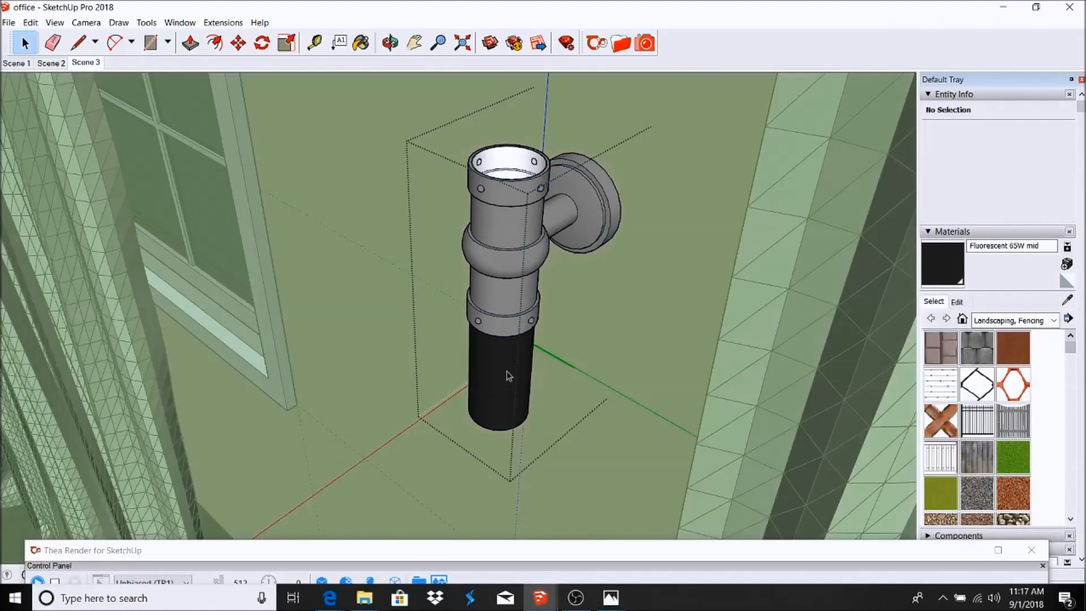
left_click(508, 376)
double_click(509, 378)
triple_click(510, 382)
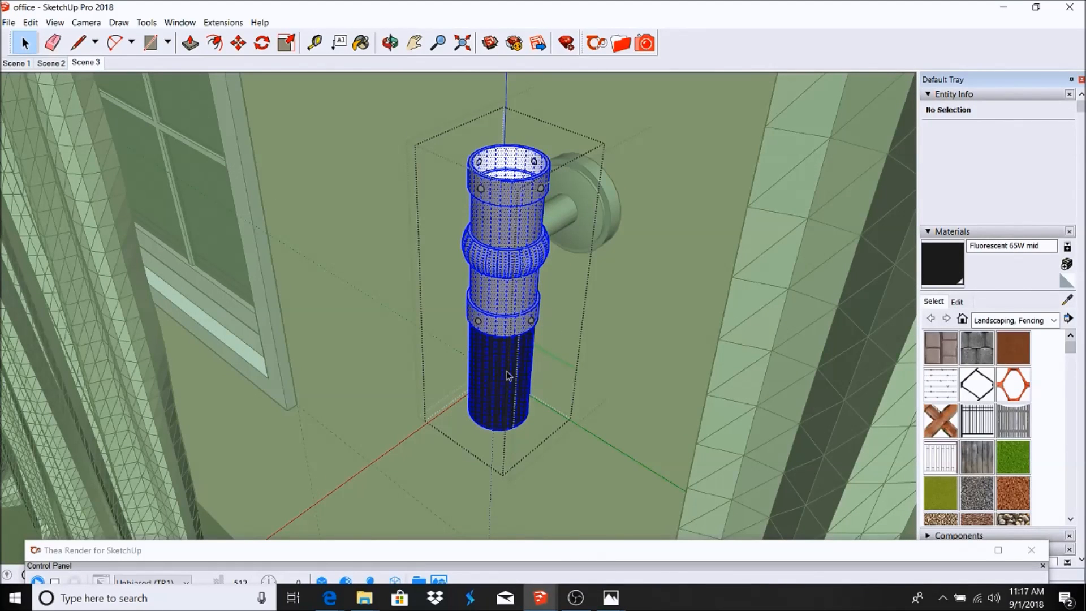
left_click(510, 384)
key("Delete")
left_click(526, 413)
key("Delete")
left_click(461, 398)
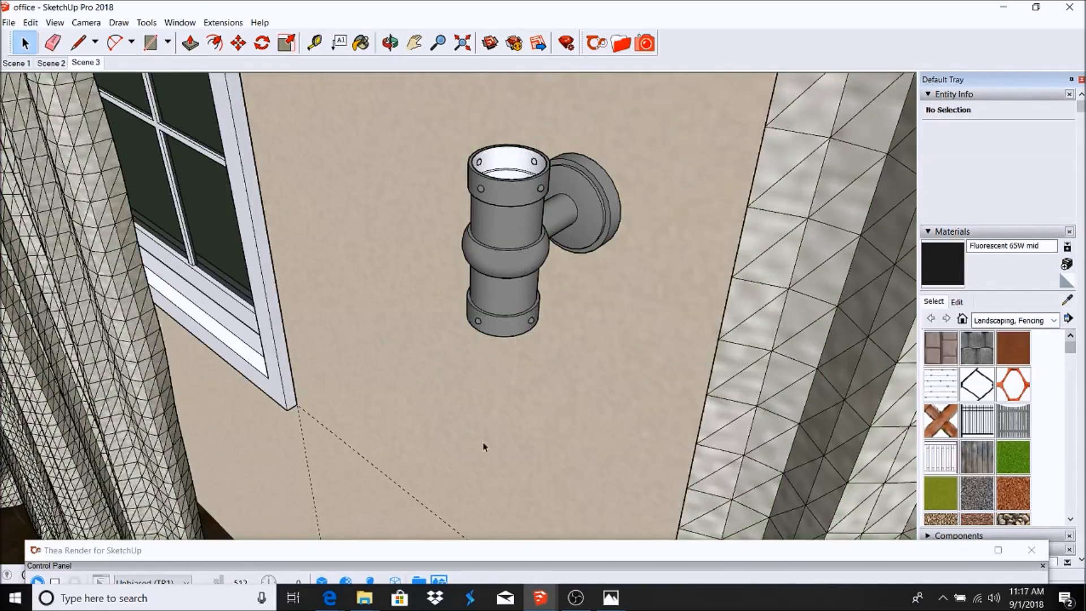
In the standard Top view, draw two perpendicular diameter lines across the inner edge of the sconce's open upper collar.
scroll(303, 126, "up", 5)
left_click(390, 43)
left_click_drag(441, 175, 212, 122)
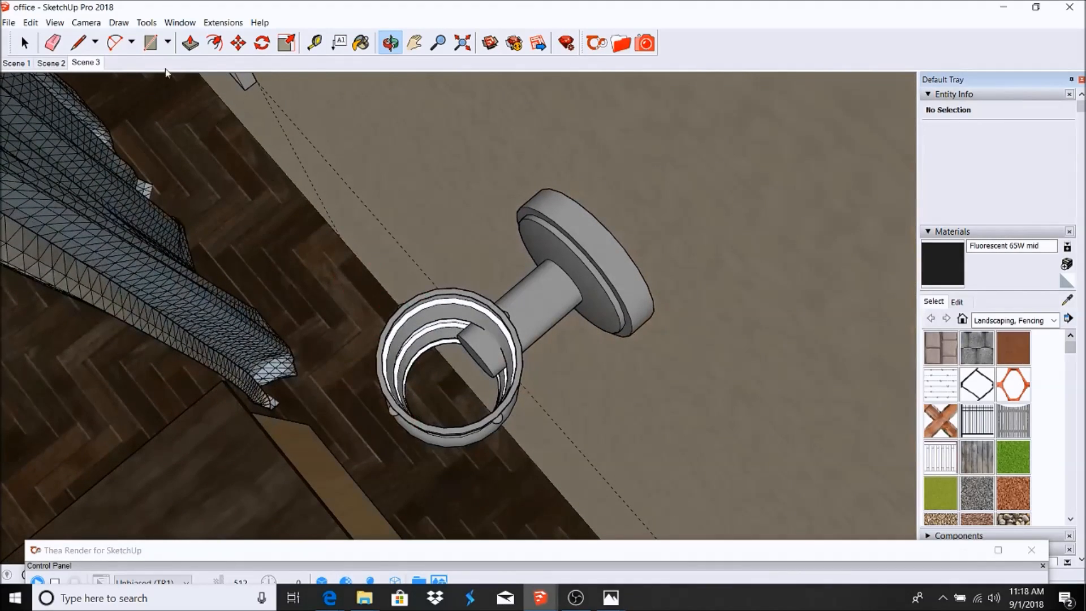
left_click(86, 23)
mouse_move(129, 67)
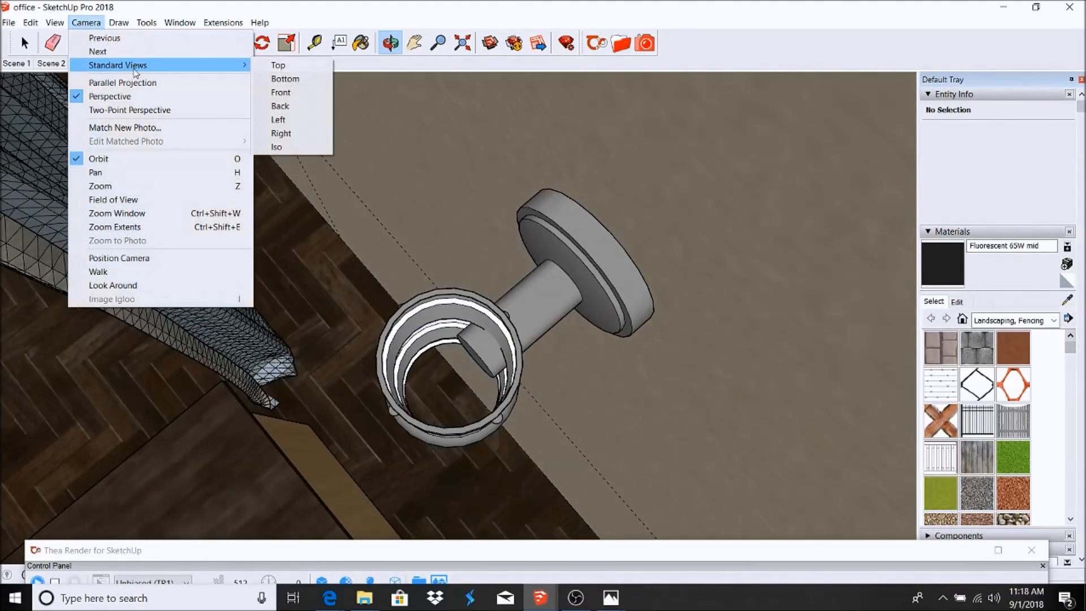
left_click(290, 69)
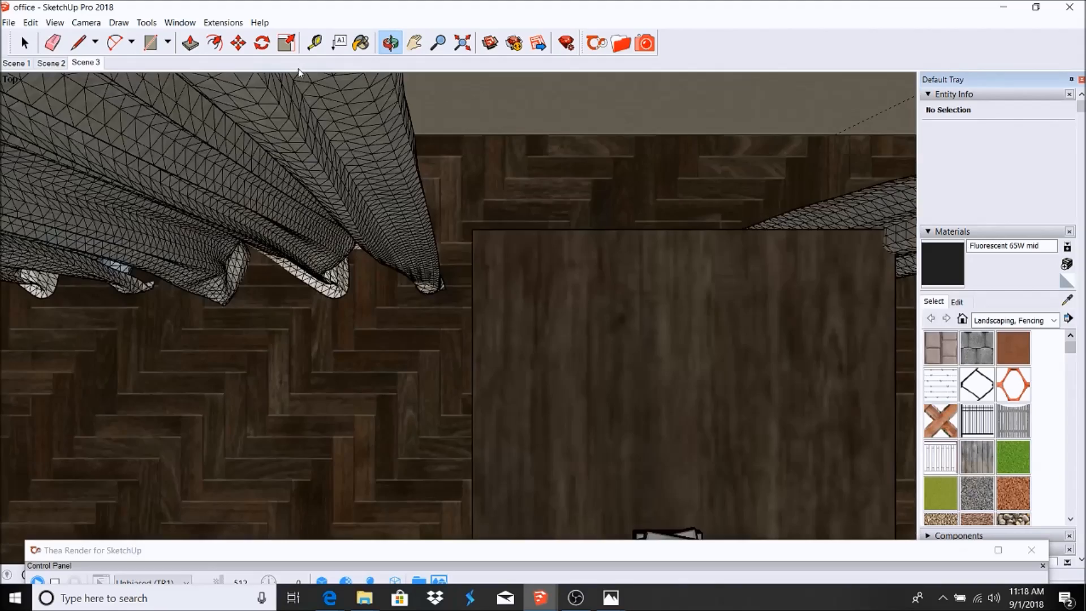
scroll(339, 170, "down", 2)
left_click(414, 43)
left_click_drag(512, 196, 415, 316)
scroll(414, 315, "up", 5)
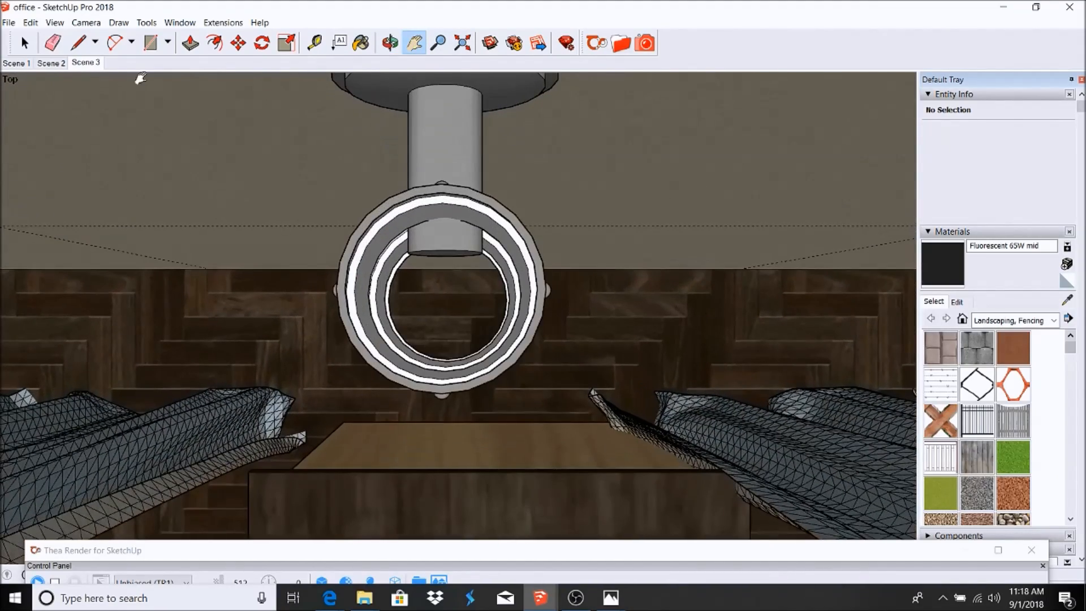
left_click(78, 43)
scroll(327, 315, "up", 4)
scroll(376, 290, "down", 4)
left_click(386, 250)
left_click(607, 251)
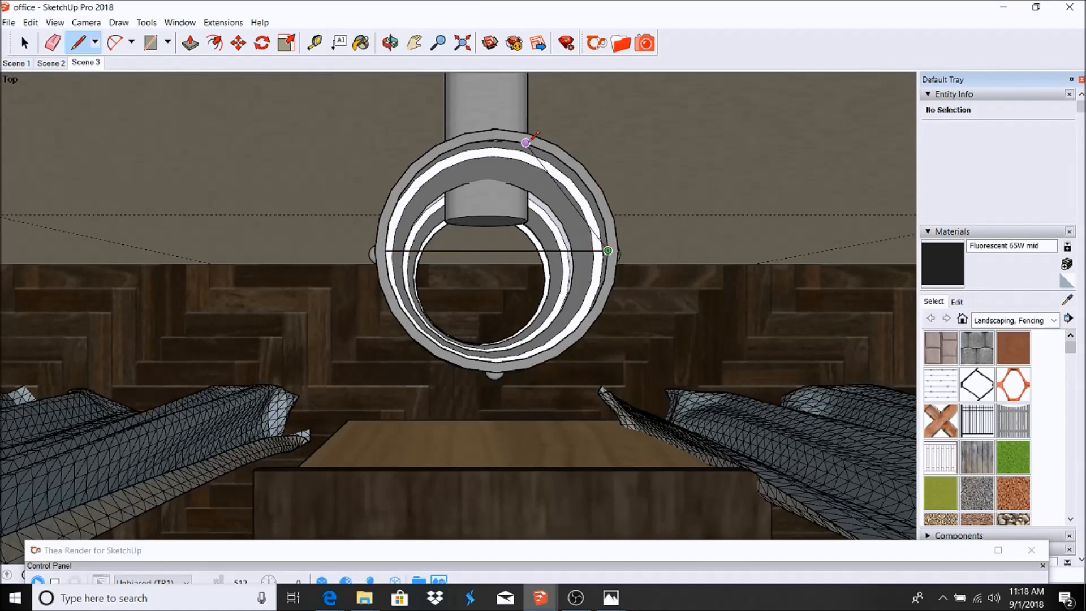
key("Escape")
left_click(496, 138)
left_click(497, 361)
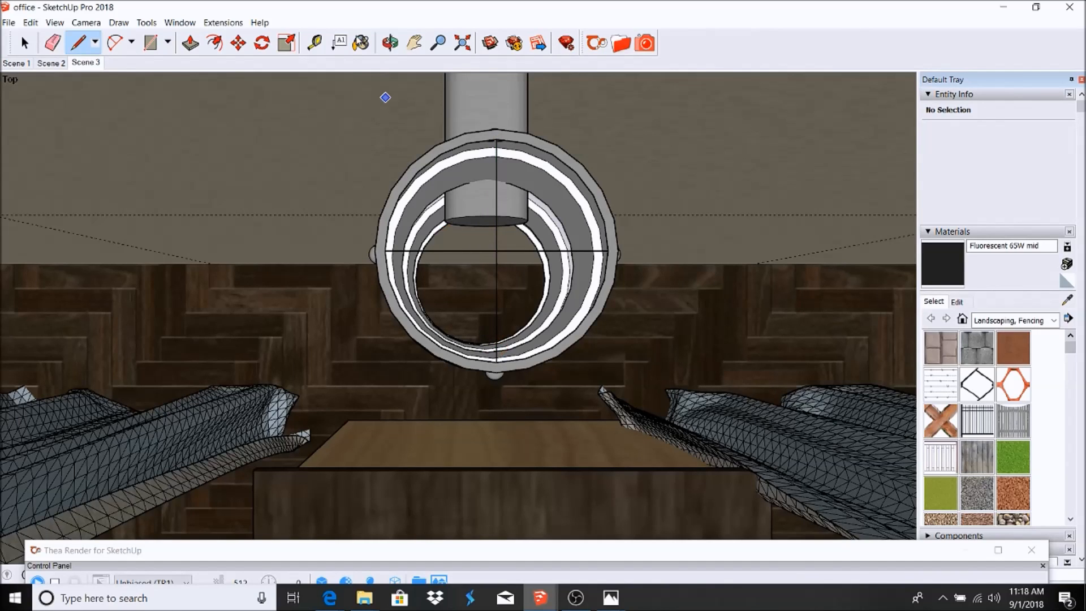
Draw a circle from the crossing of the two lines out to the collar's inner edge, filling the opening.
left_click(167, 41)
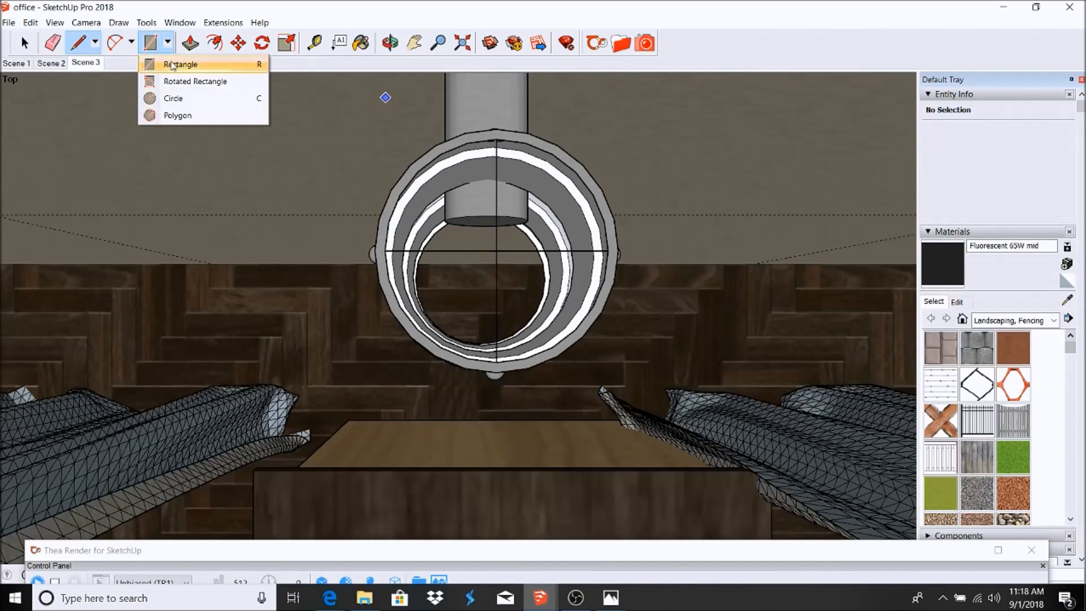
left_click(186, 98)
left_click(497, 249)
left_click(497, 139)
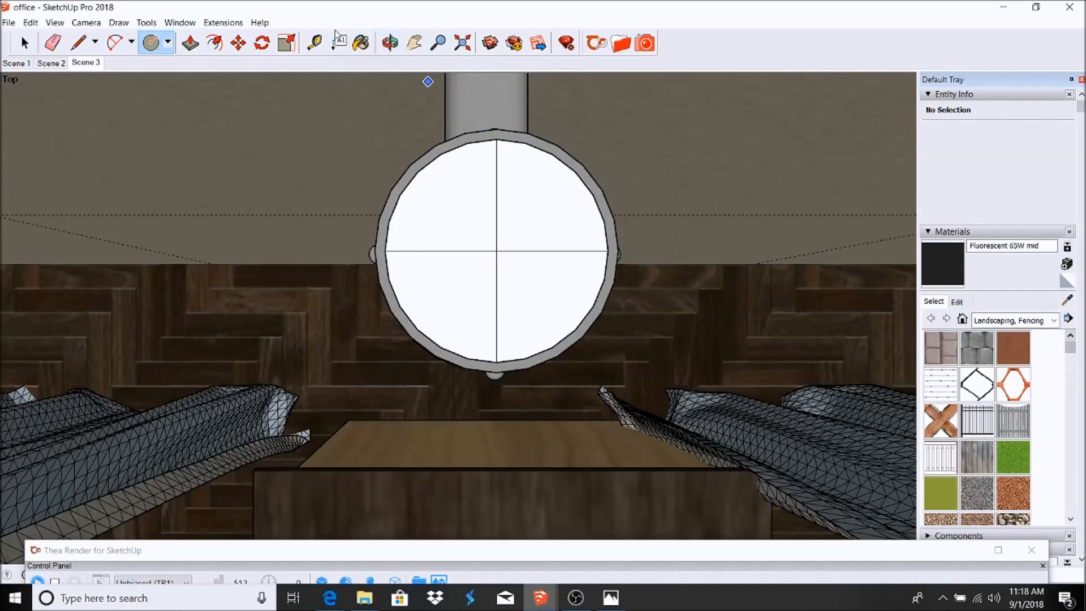
Paint the disc's four quarters with the Fluorescent 65W mid emitter material and erase the two crossing lines.
left_click(390, 42)
left_click_drag(509, 259, 497, 205)
left_click(625, 47)
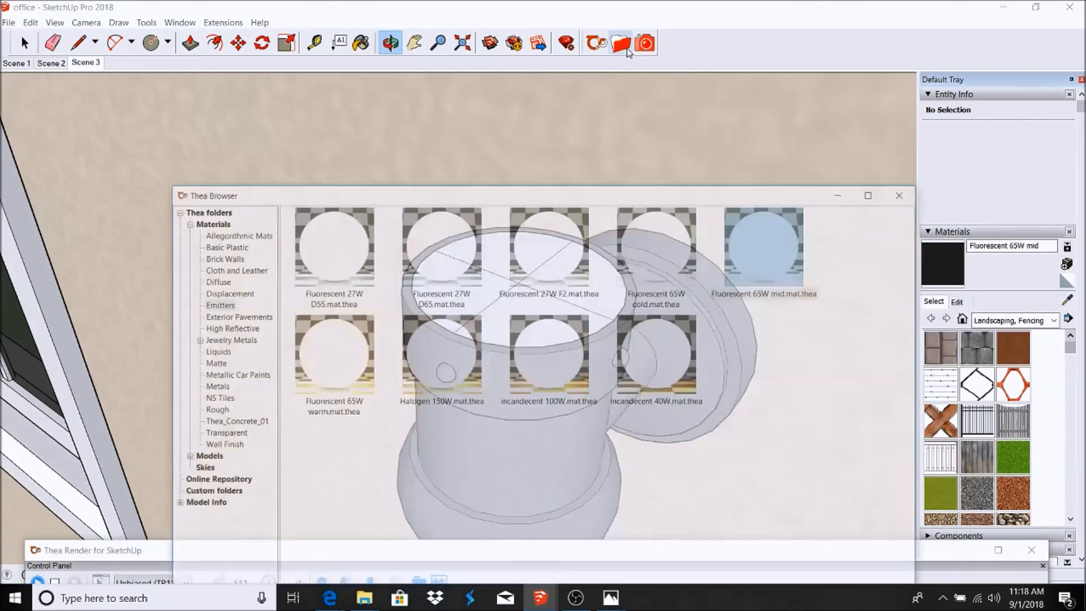
left_click(800, 204)
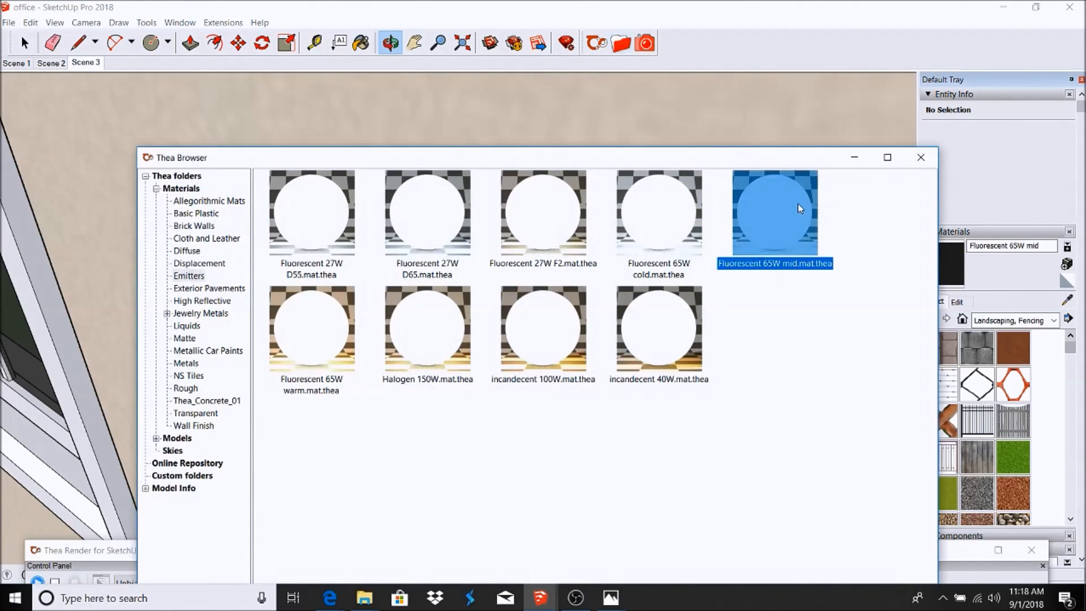
left_click(855, 158)
left_click(528, 249)
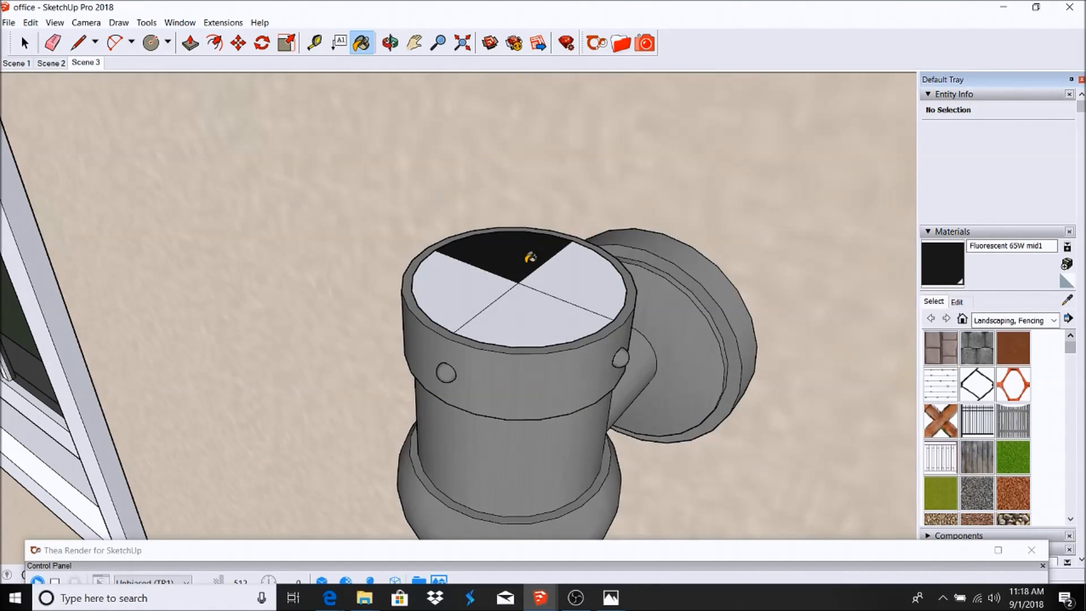
left_click(572, 286)
left_click(533, 311)
left_click(444, 278)
left_click(26, 44)
left_click(52, 43)
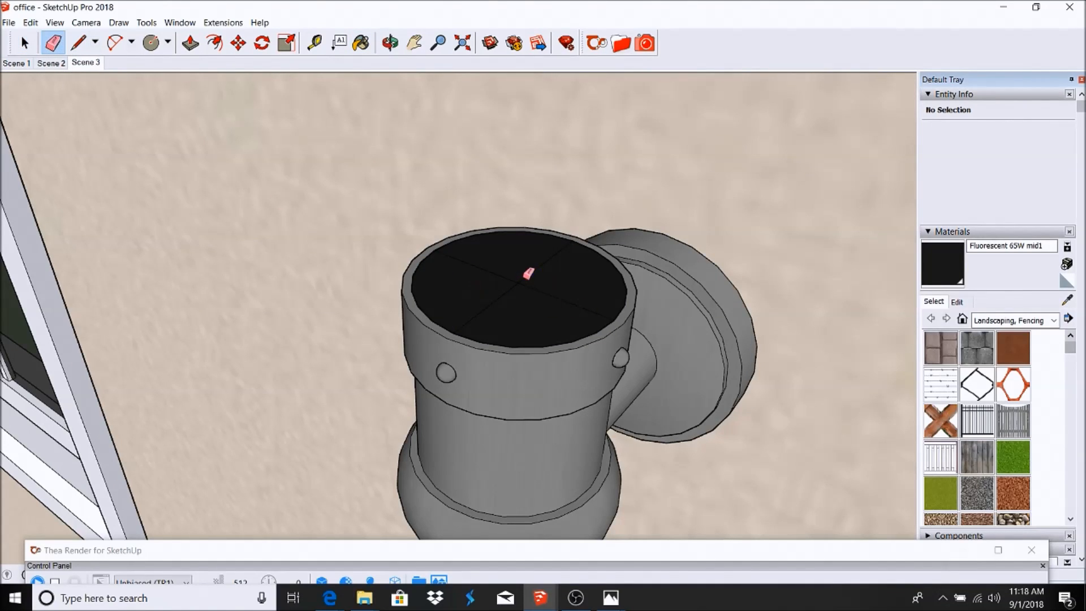
Push/Pull the sconce's black upper emitter disc upward about 5 1/16" to form the upper light tube.
left_click(190, 44)
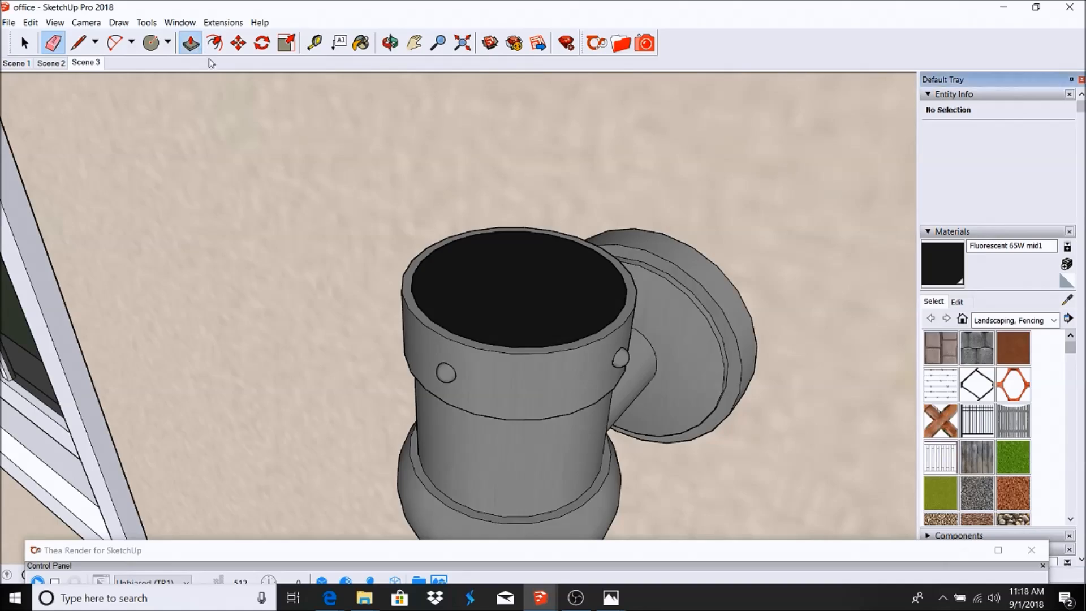
scroll(678, 307, "down", 3)
left_click(580, 300)
scroll(572, 189, "down", 3)
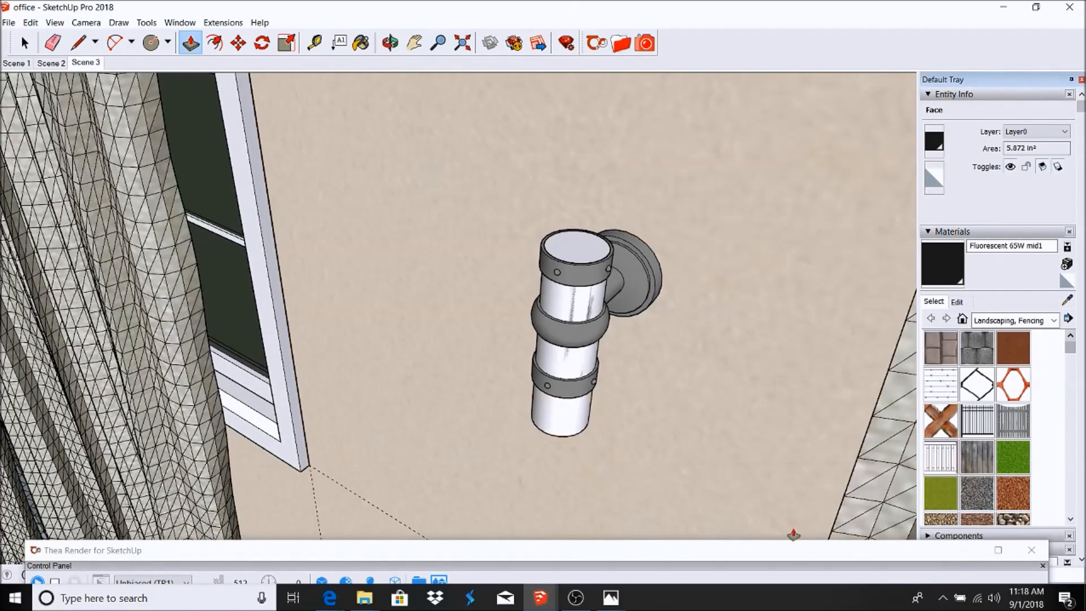
left_click_drag(797, 551, 505, 542)
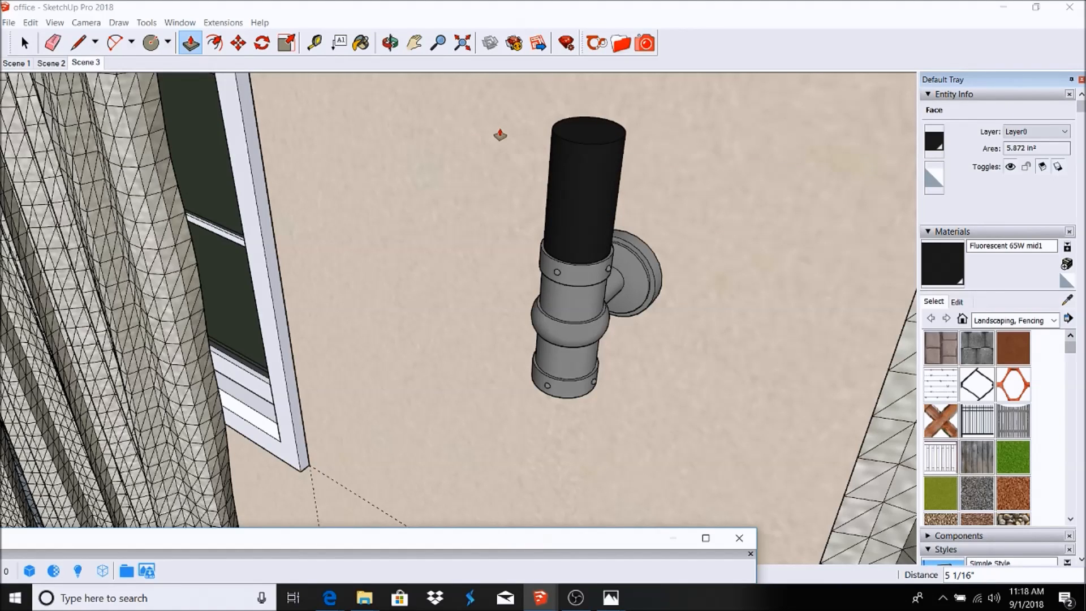
left_click(500, 135)
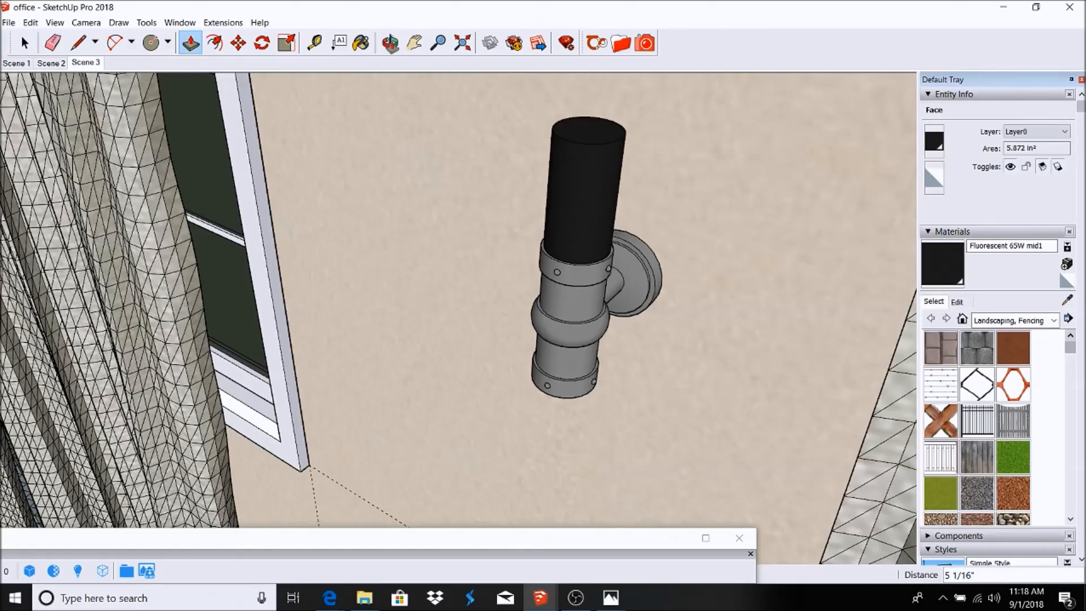
left_click(698, 323)
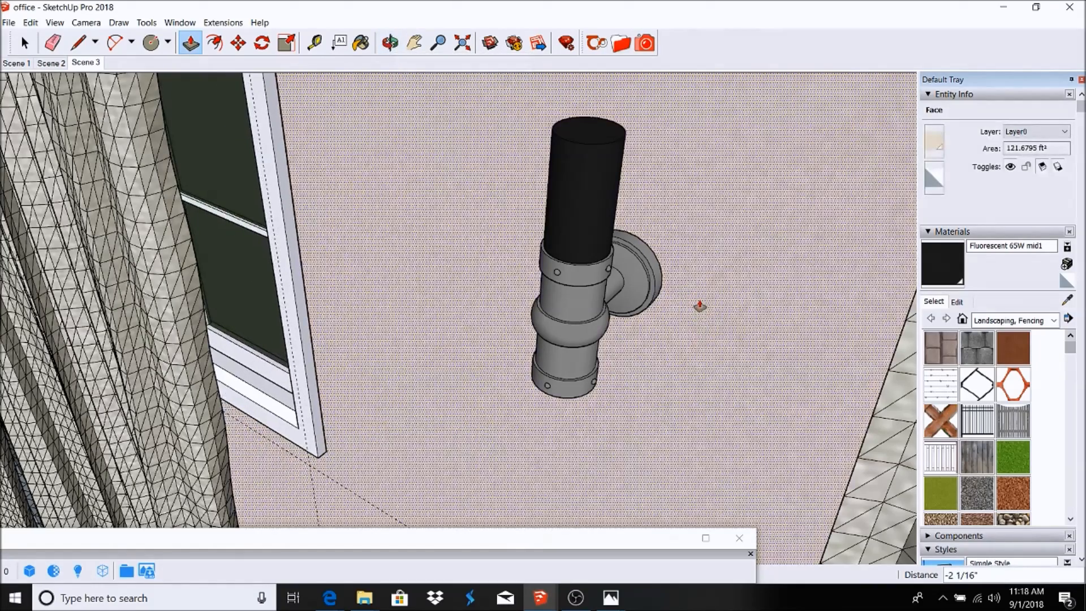
key("Escape")
Try to draw two crossing diameter lines across the sconce's open lower collar from an orbited view, and undo both.
left_click(392, 48)
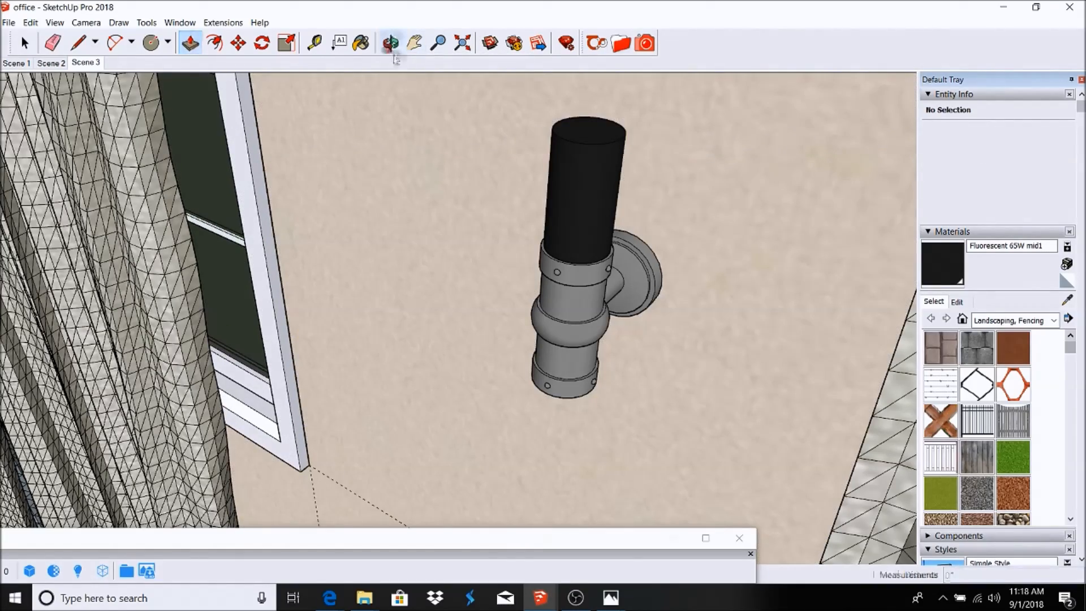
scroll(566, 223, "down", 3)
scroll(586, 200, "up", 4)
left_click_drag(640, 315, 786, 136)
scroll(640, 129, "down", 5)
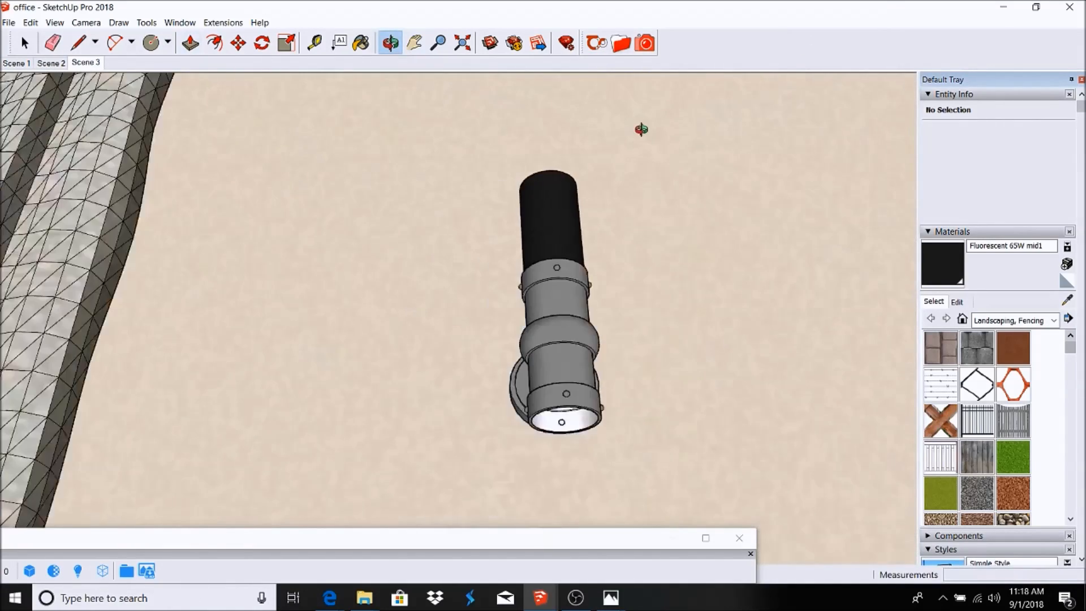
left_click_drag(637, 253, 598, 231)
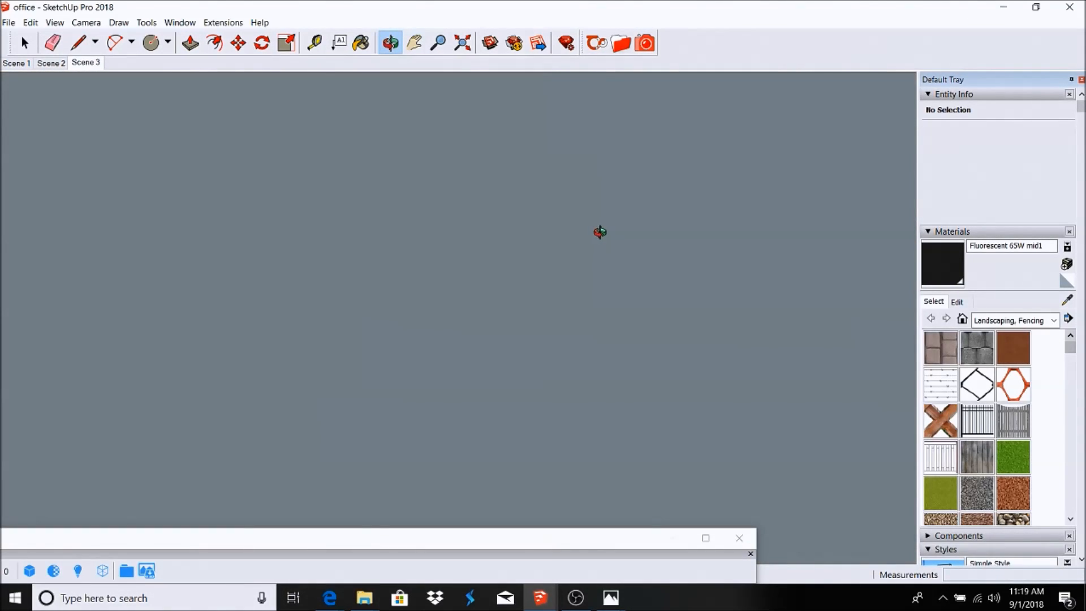
scroll(599, 232, "up", 10)
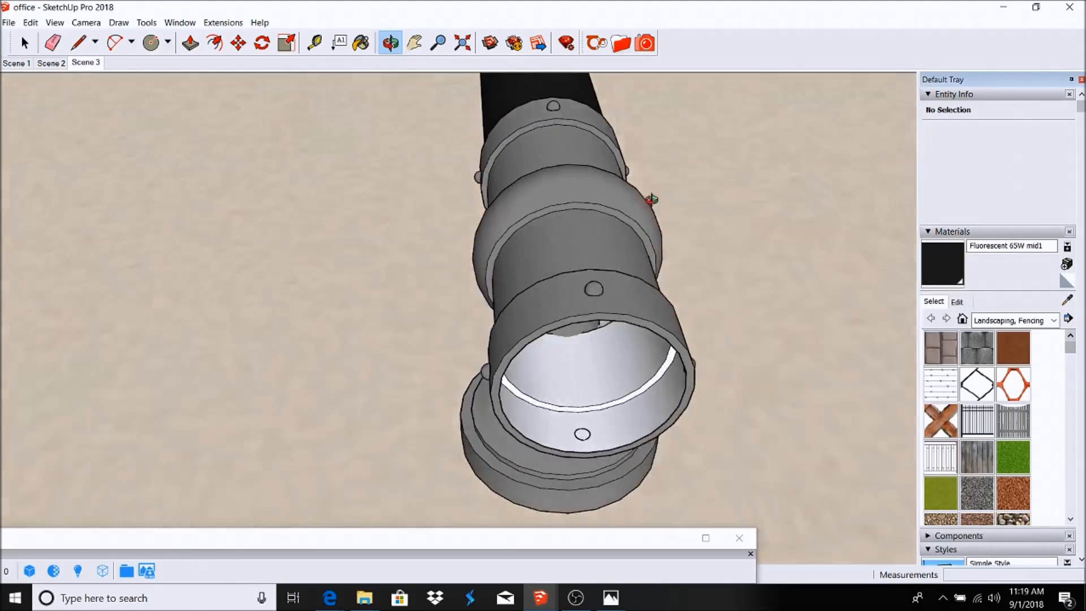
left_click_drag(652, 219, 625, 85)
left_click_drag(650, 151, 444, 209)
left_click(78, 43)
left_click(356, 388)
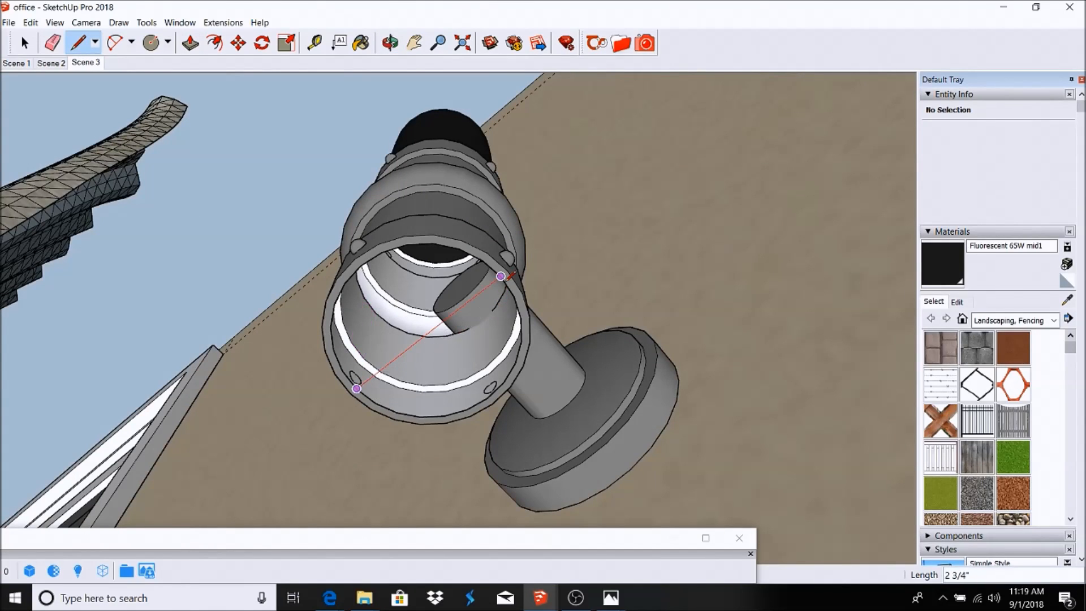
left_click(500, 276)
key("Escape")
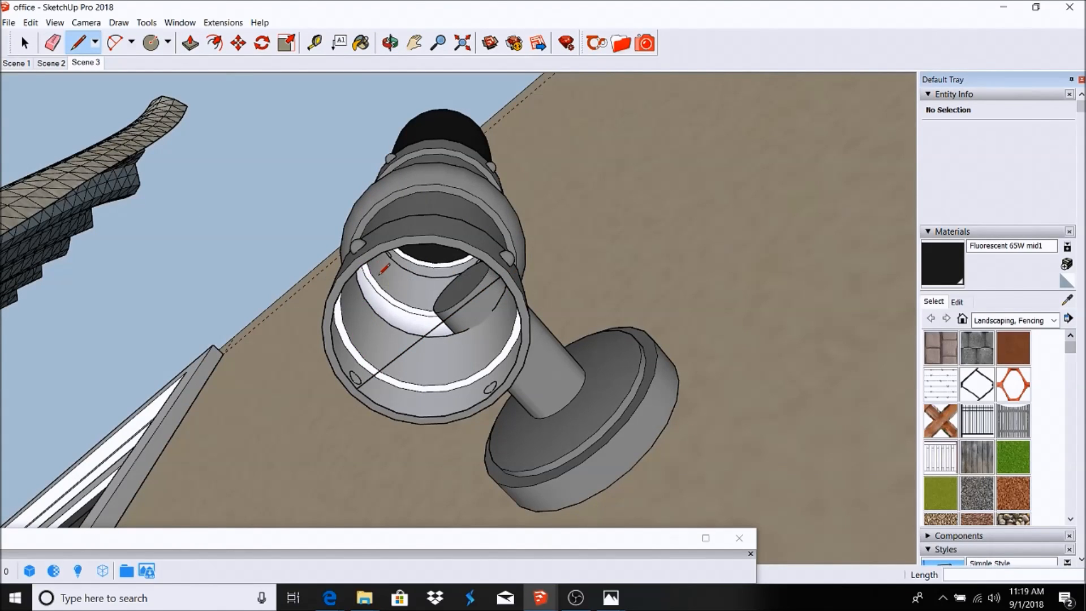
left_click(361, 265)
left_click(487, 396)
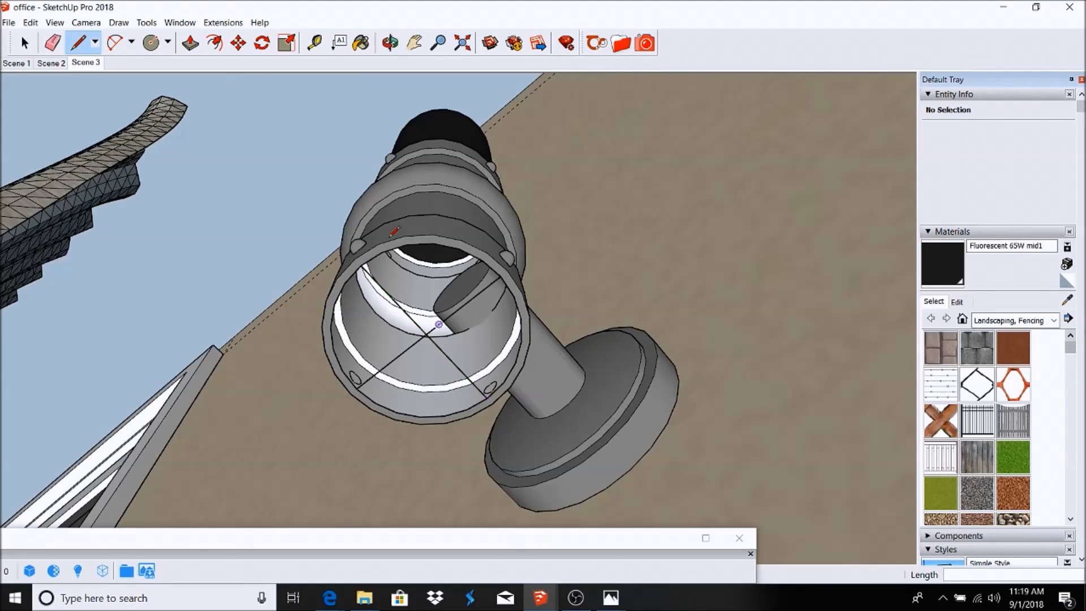
left_click(150, 42)
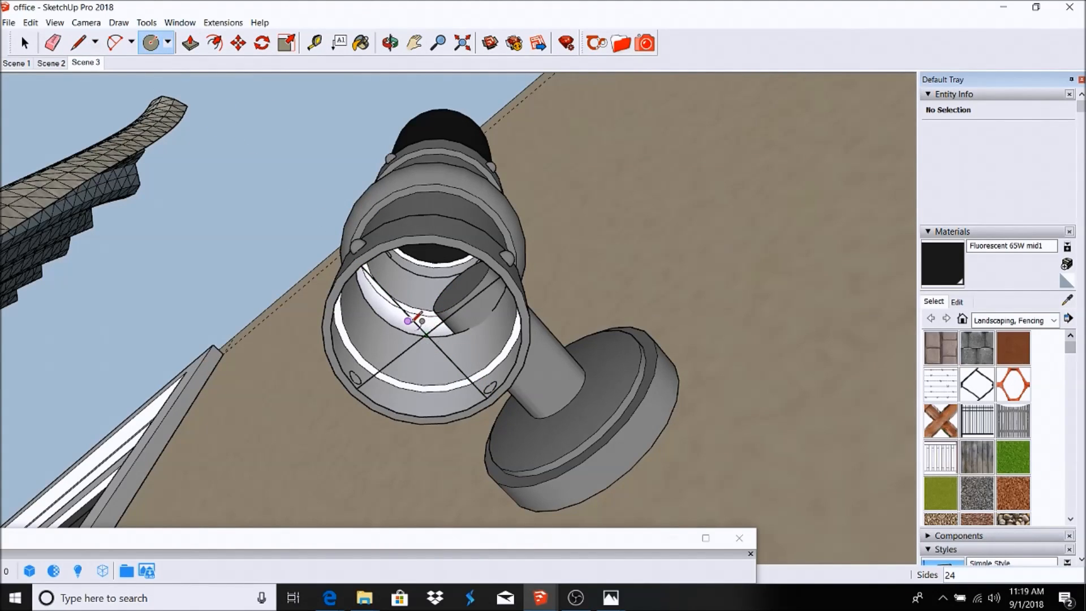
key("ctrl+z")
key("ctrl+z")
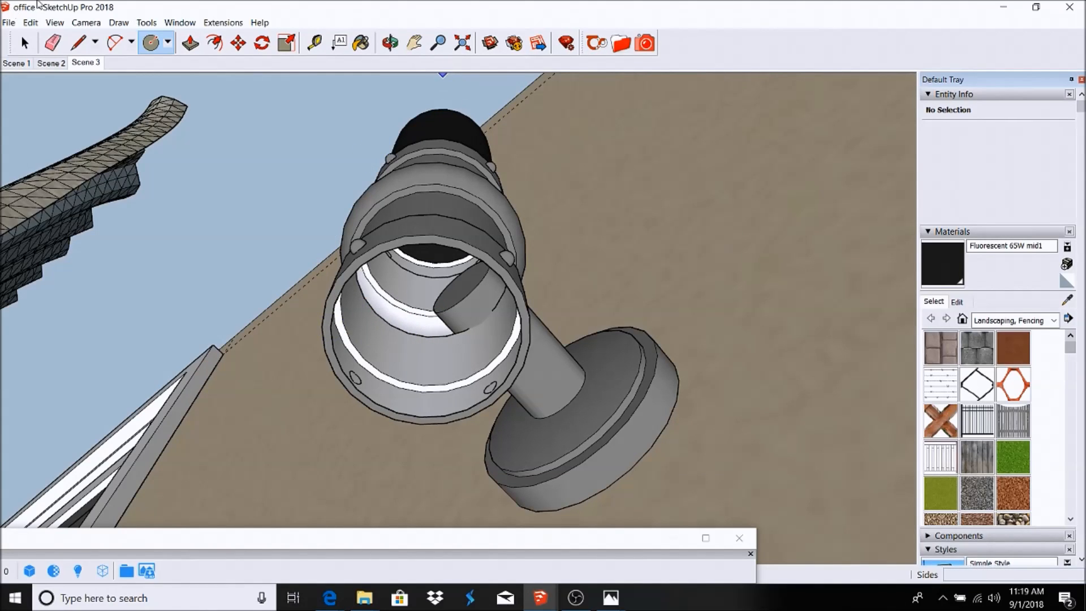
In the standard Bottom view, draw two perpendicular diameter lines, about 2 3/4" long, across the inner edge of the sconce's lower collar.
left_click(86, 22)
mouse_move(124, 65)
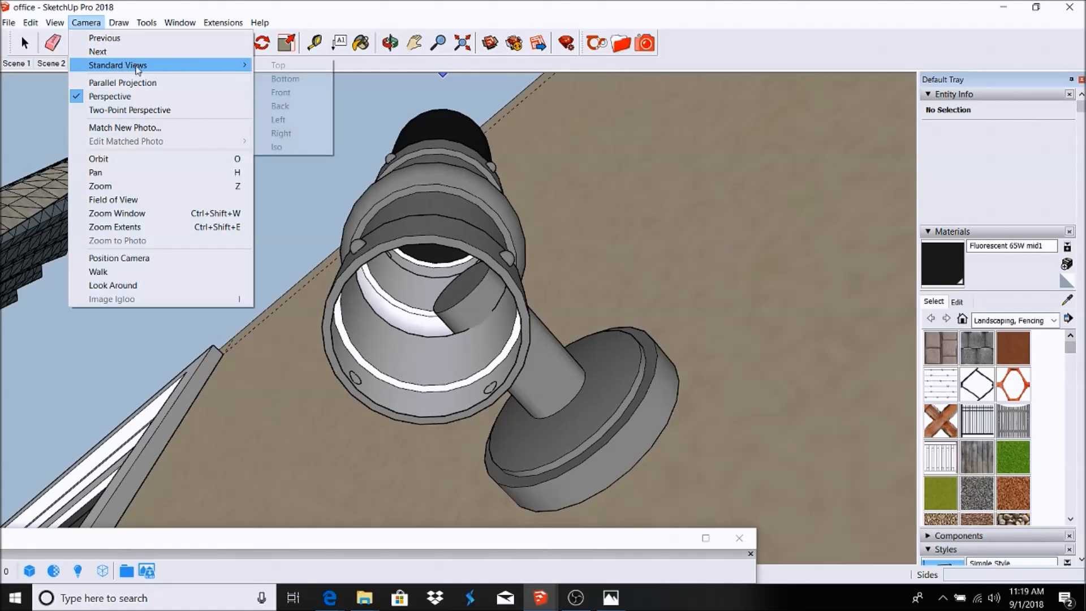
left_click(283, 79)
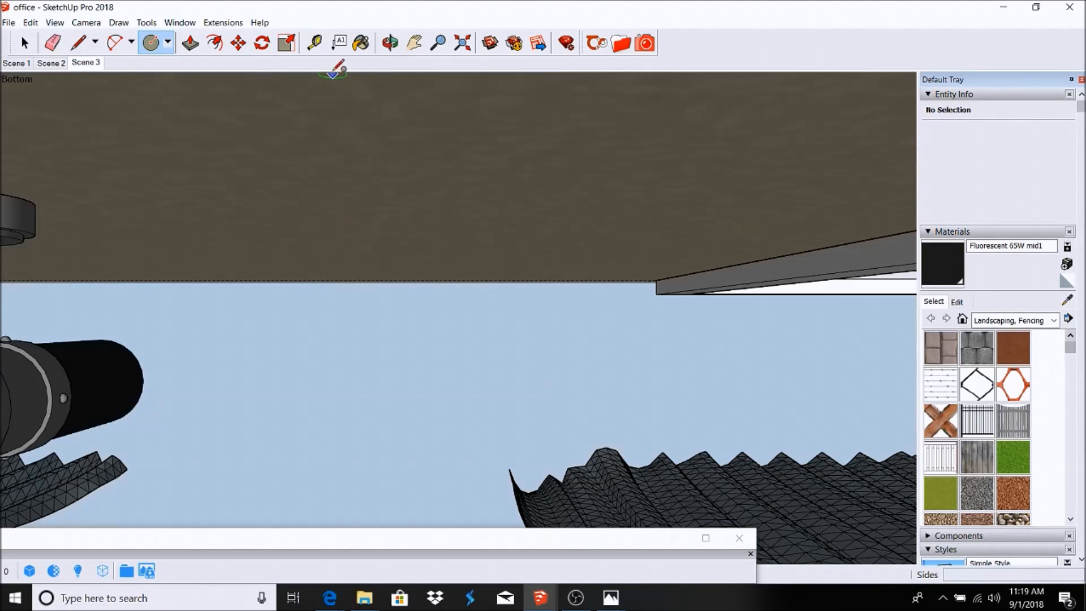
left_click(418, 45)
left_click_drag(443, 159, 780, 164)
left_click_drag(304, 262, 479, 195)
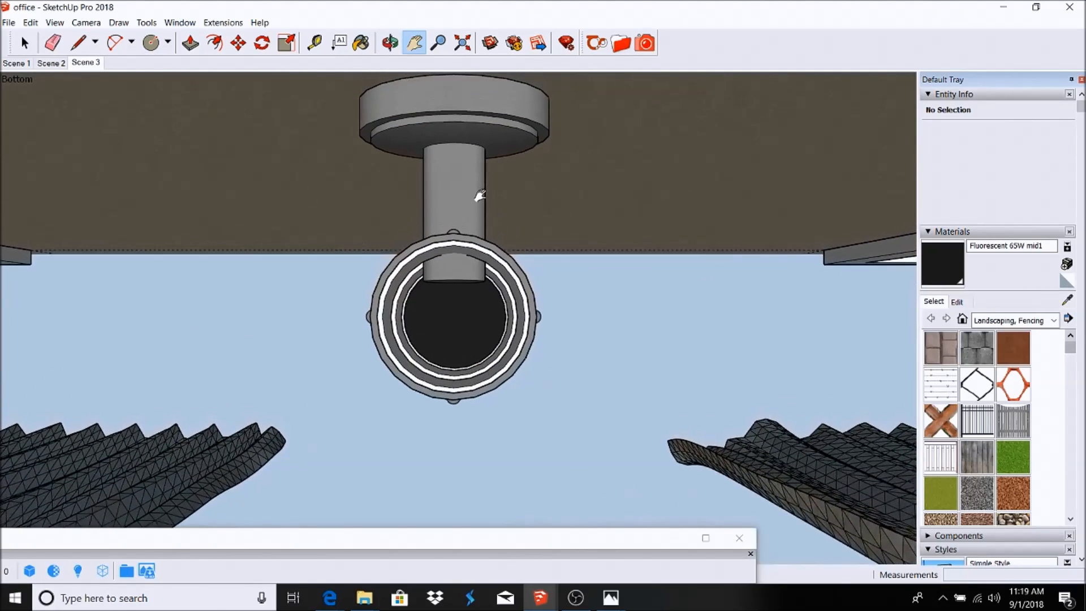
scroll(476, 268, "up", 2)
left_click(78, 42)
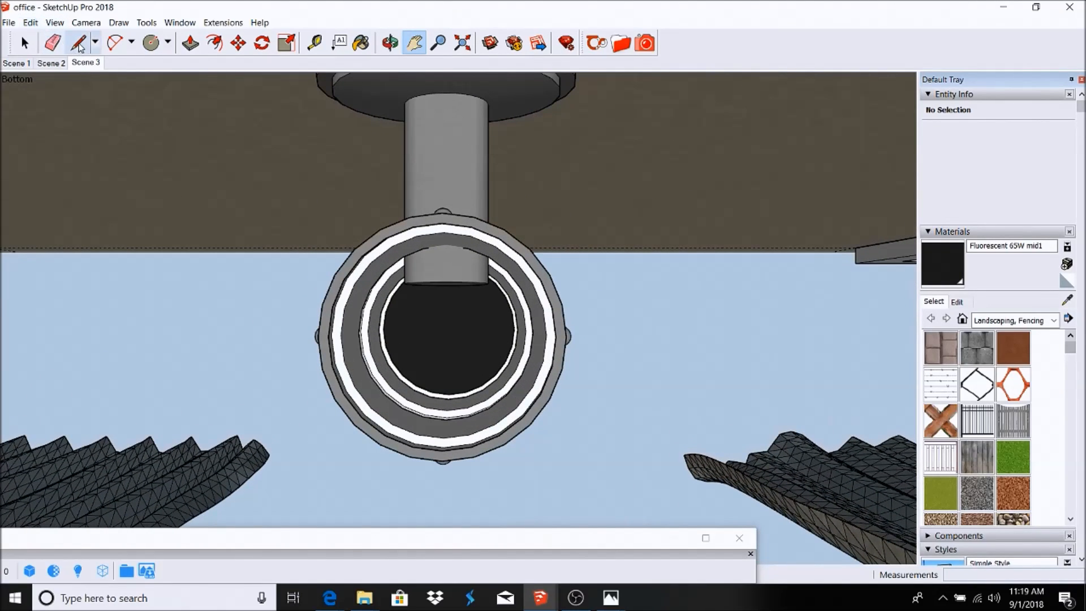
left_click(328, 336)
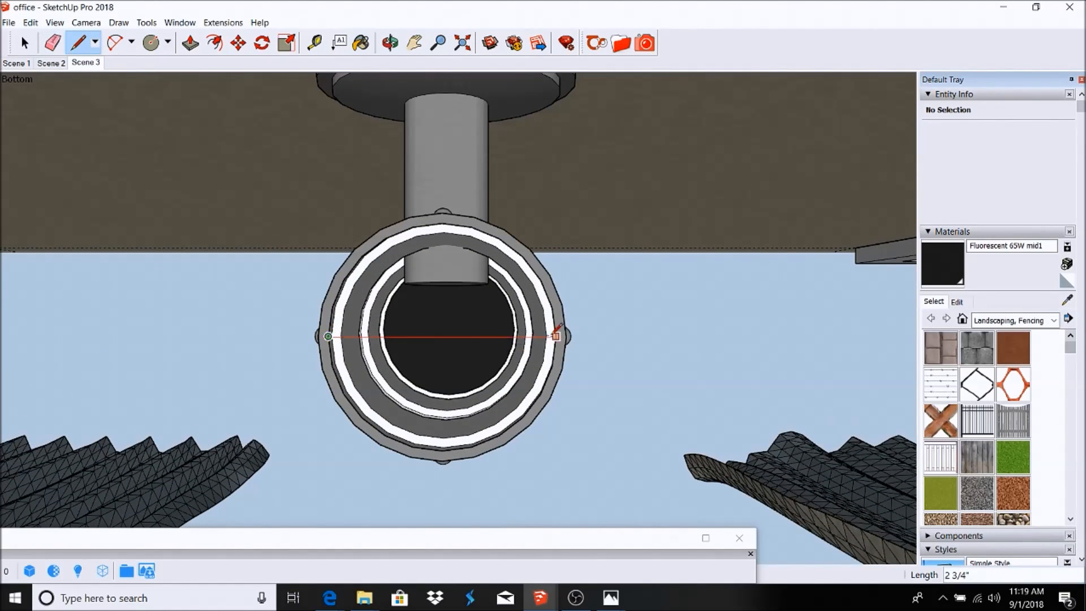
left_click(556, 336)
key("Escape")
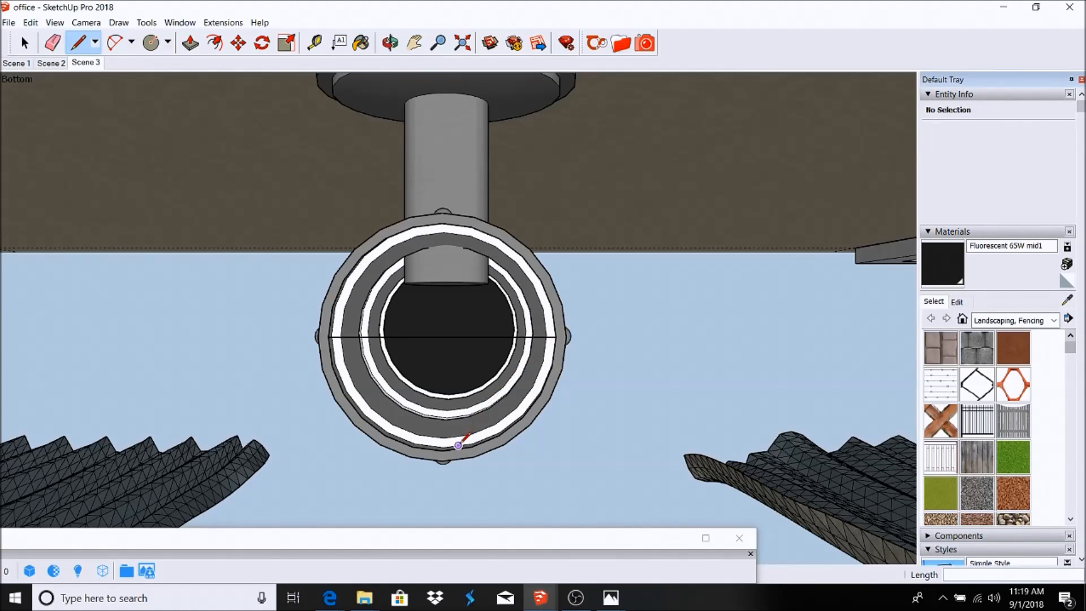
left_click(443, 455)
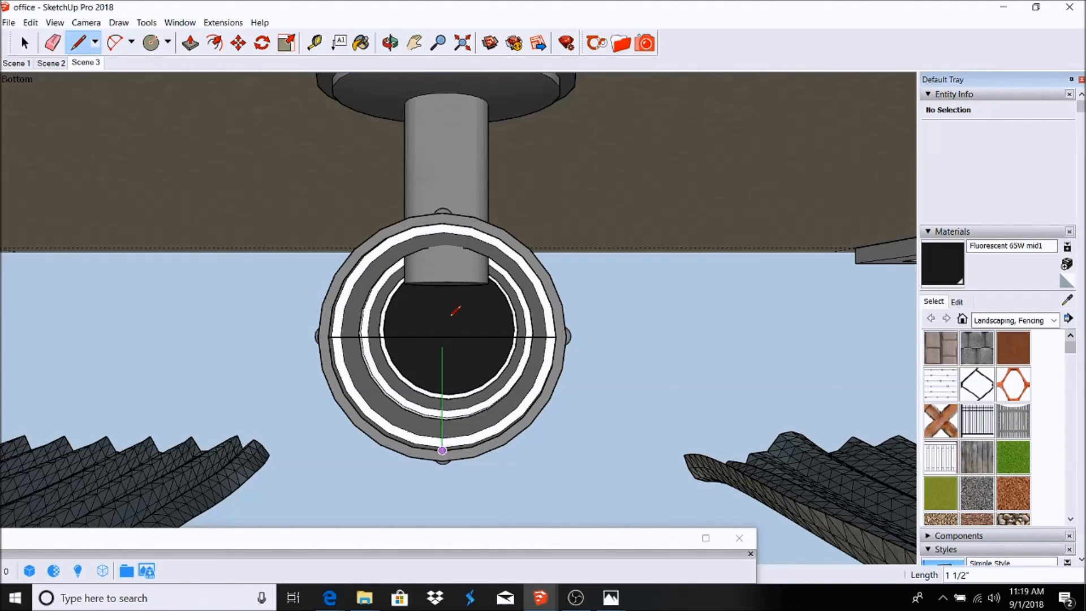
left_click(442, 222)
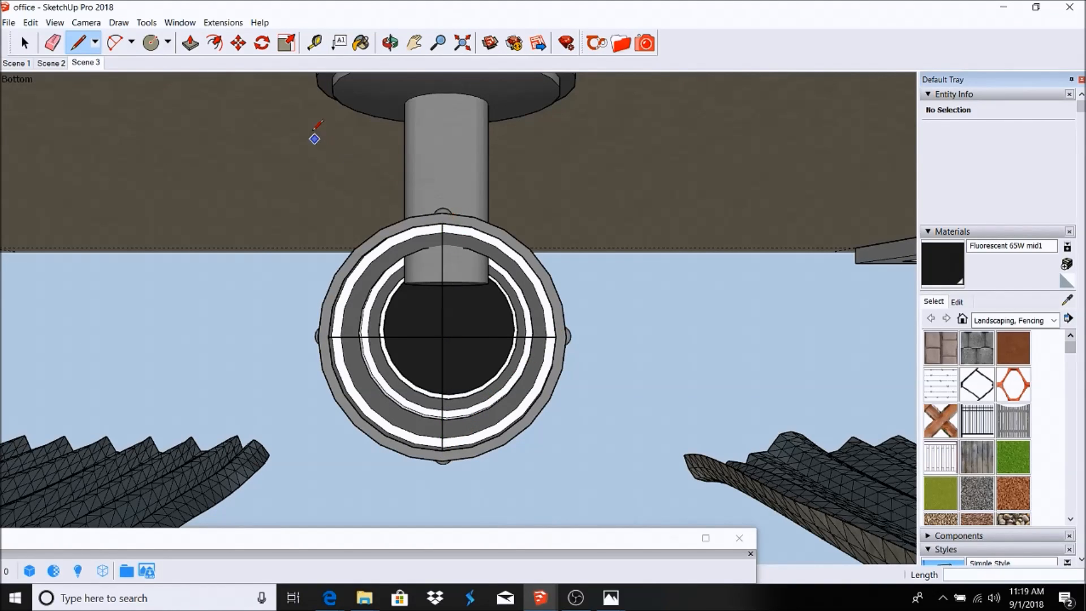
Draw a circle from the lines' crossing out to the lower collar's inner edge and erase the two crossing lines.
left_click(151, 43)
left_click(442, 336)
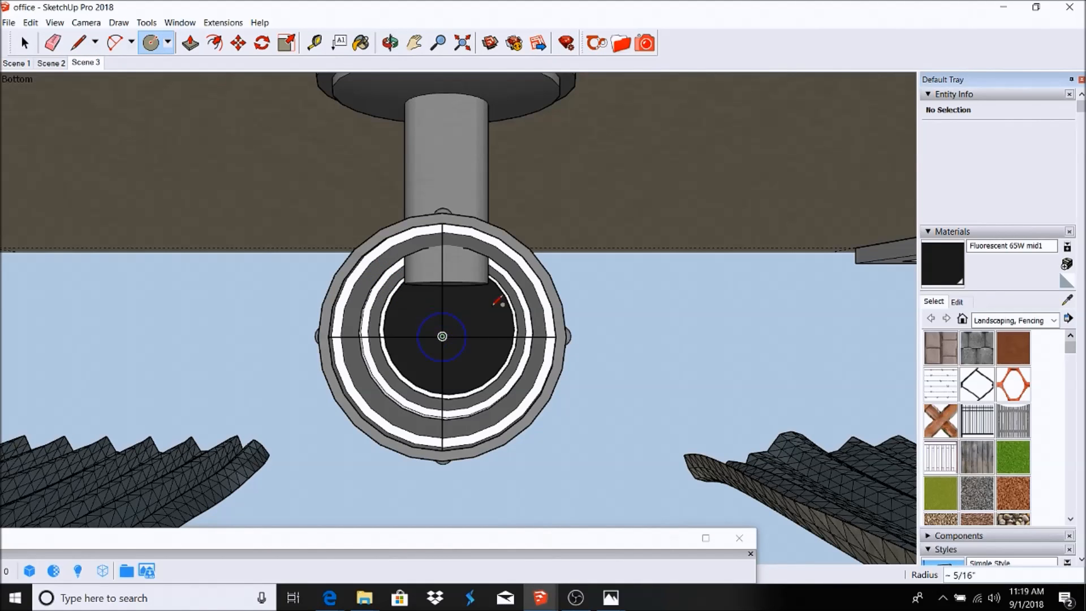
left_click(457, 225)
key("e")
mouse_move(442, 243)
left_mouse_down()
mouse_move(438, 371)
mouse_move(455, 309)
left_mouse_up()
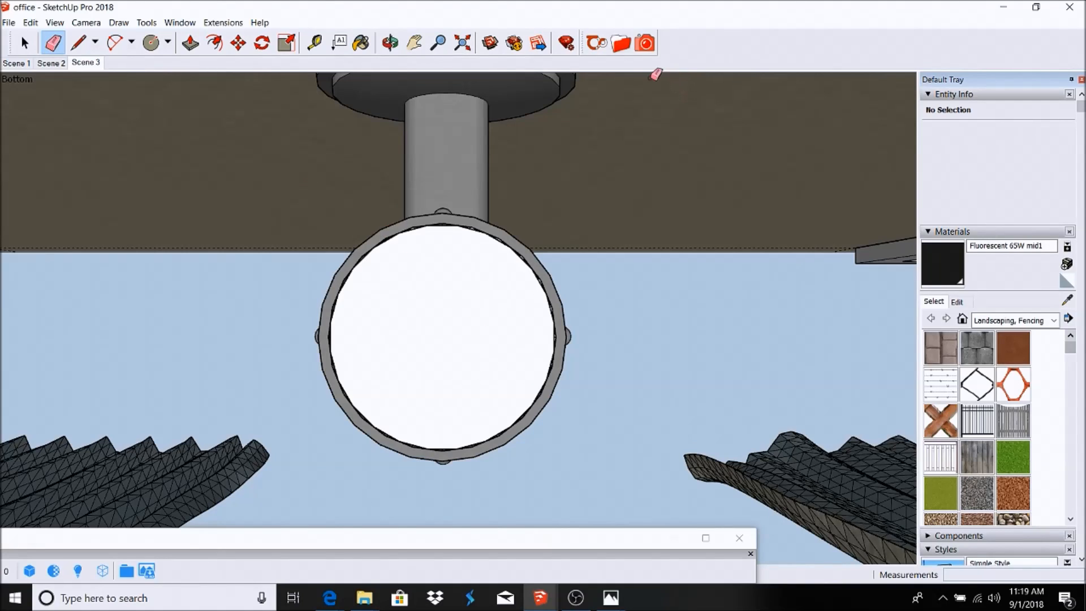
Paint the lower disc with the Fluorescent 65W mid emitter material from the Thea Browser.
left_click(622, 43)
left_click(800, 208)
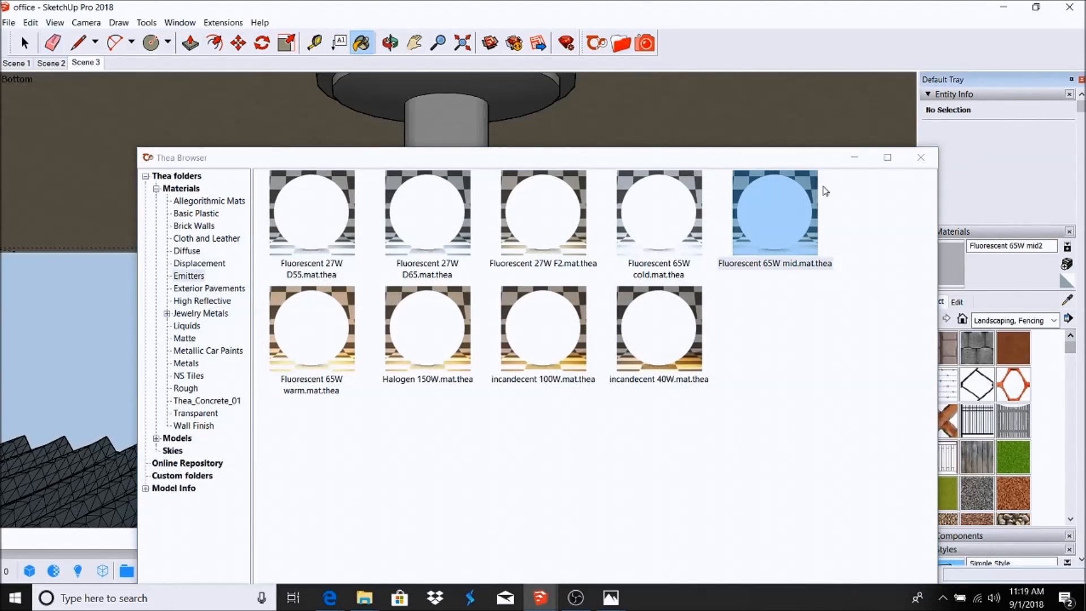
left_click(853, 157)
left_click(433, 300)
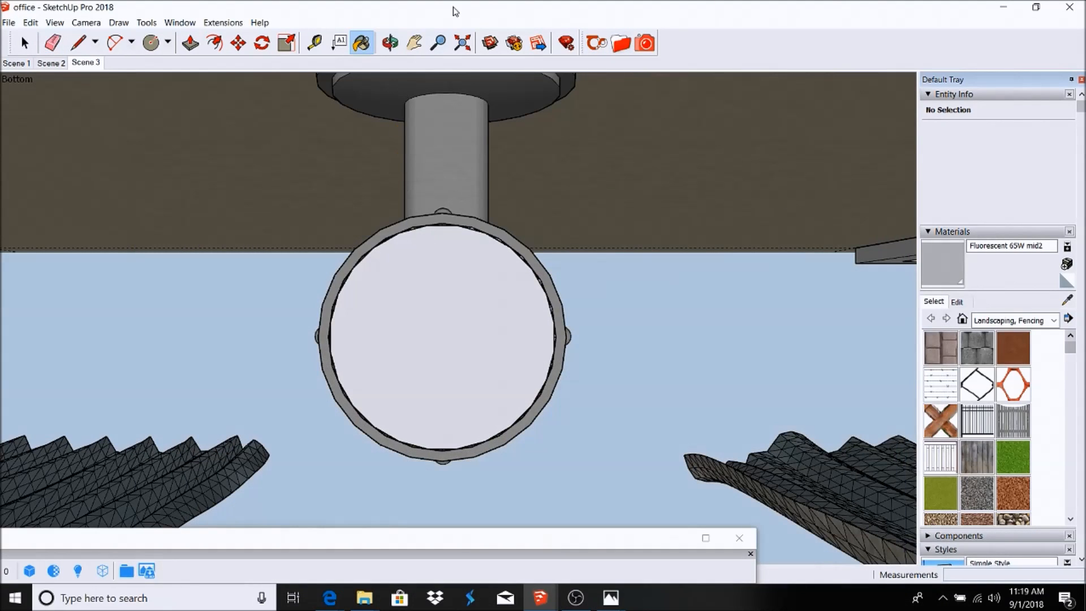
Push/Pull the lower emitter disc outward 5" to form the sconce's lower light tube.
left_click(191, 43)
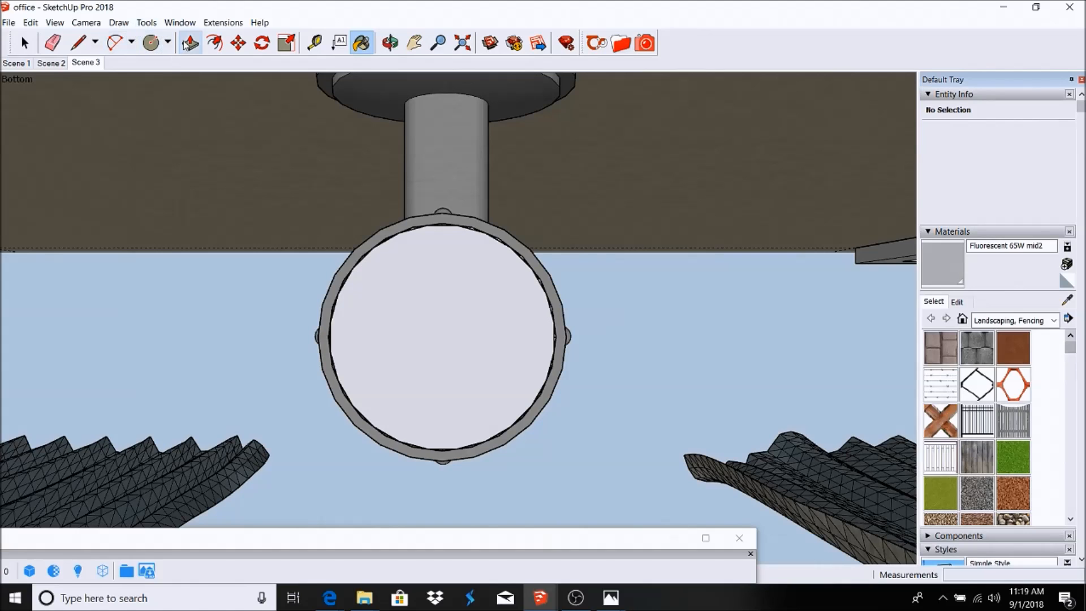
left_click(408, 285)
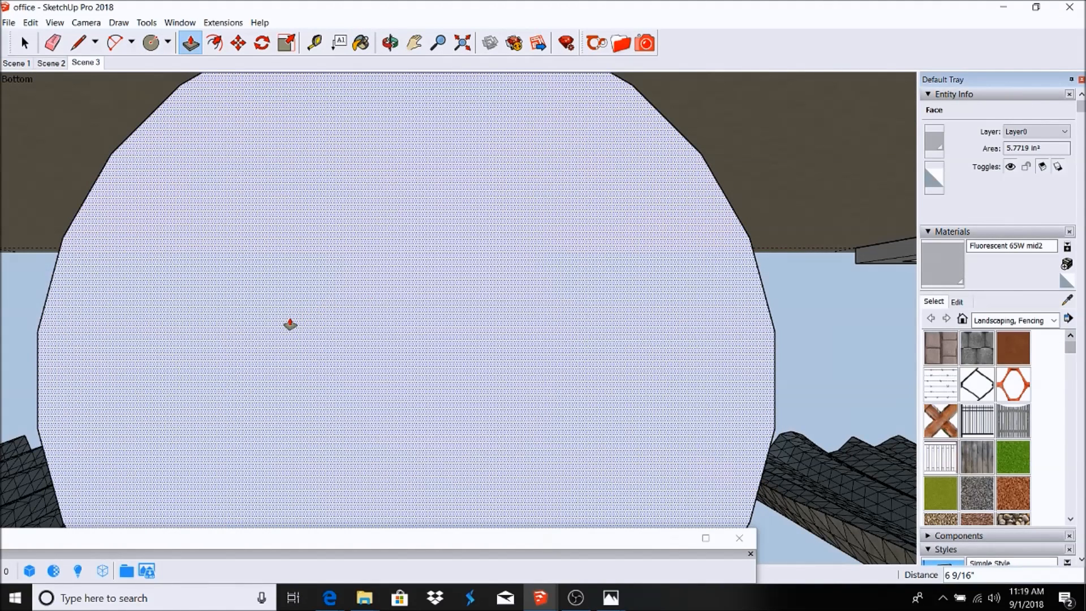
key("Return")
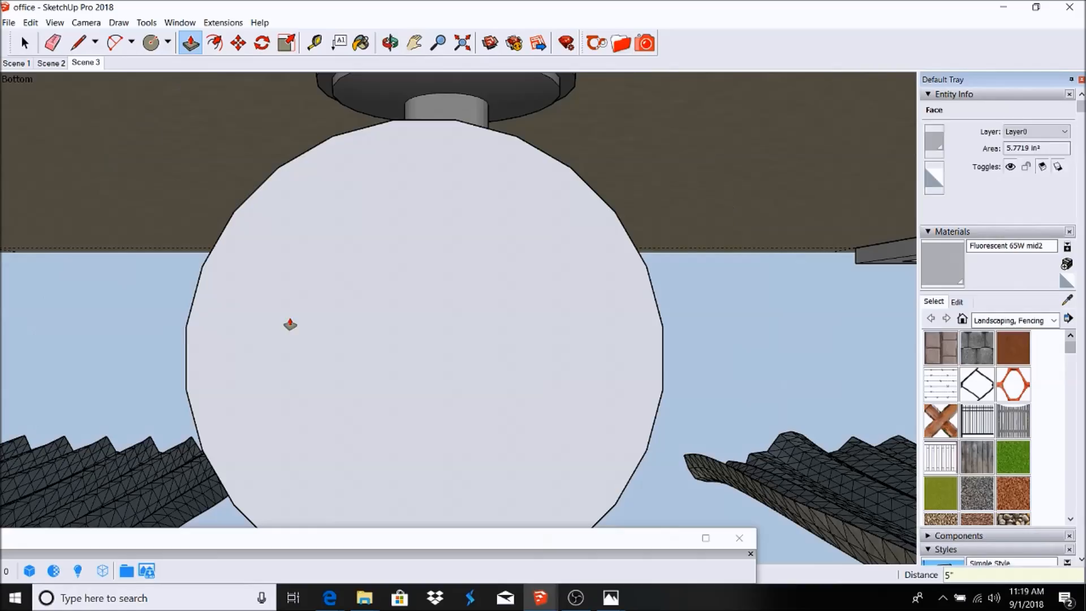
Return to Scene 3, render it in the enlarged Thea window with Unbiased (TR1), and stop the render.
left_click(86, 63)
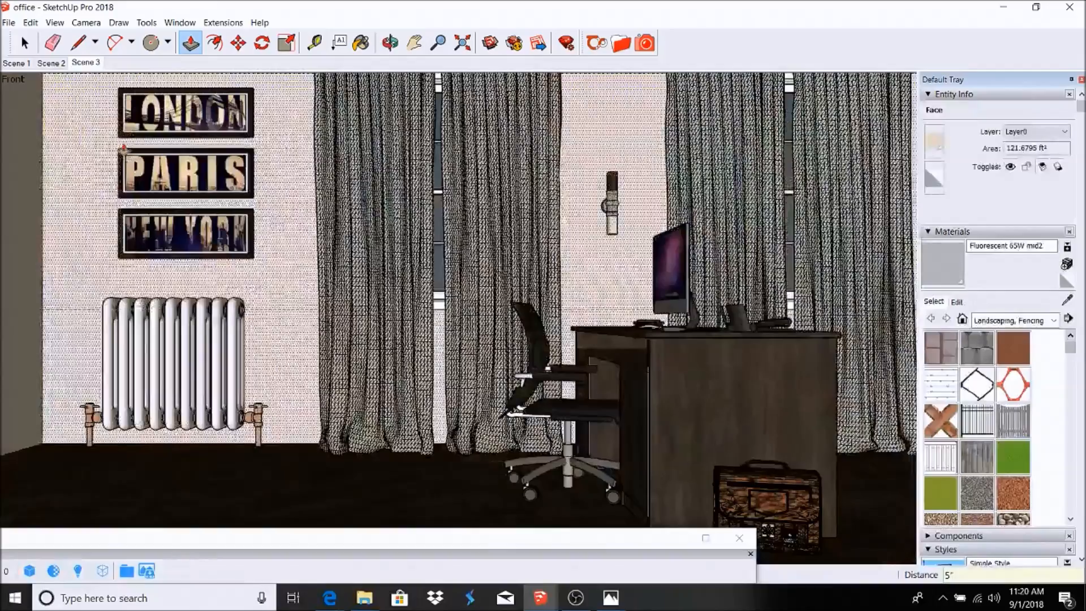
double_click(402, 541)
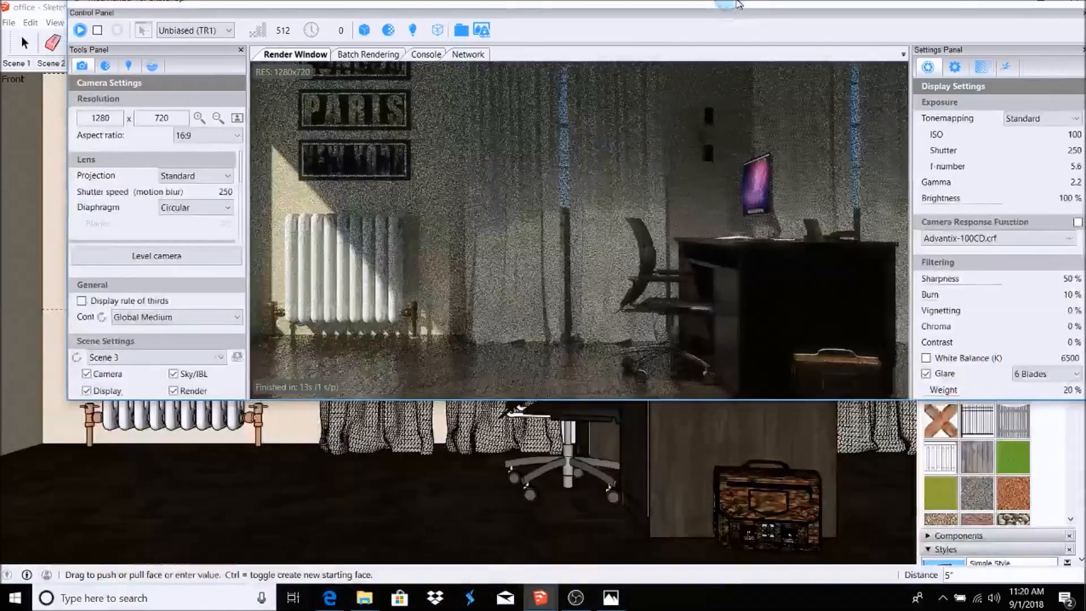
left_click(10, 38)
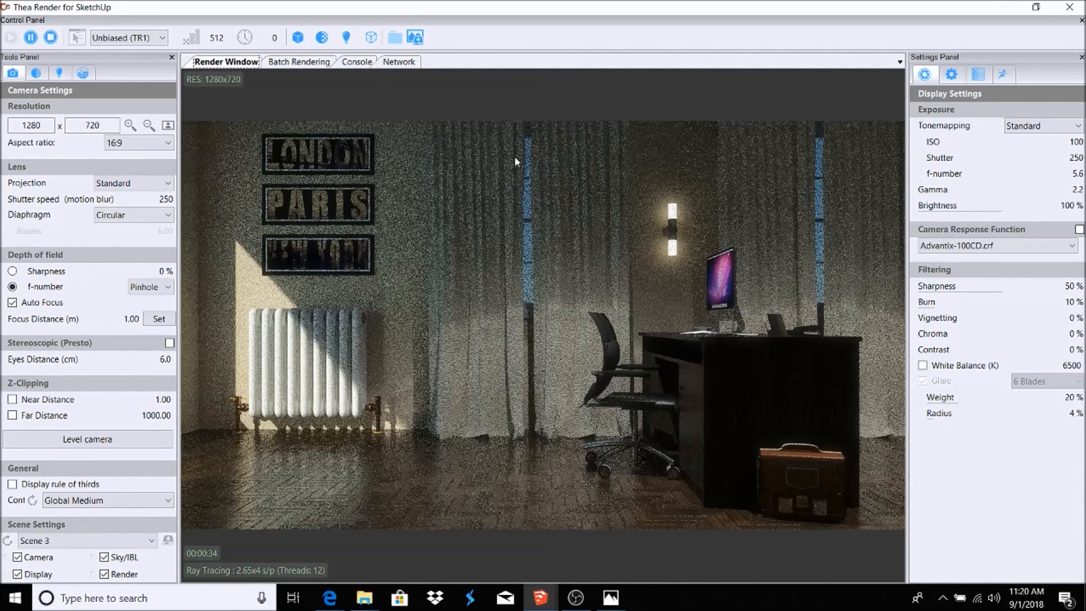
left_click(50, 38)
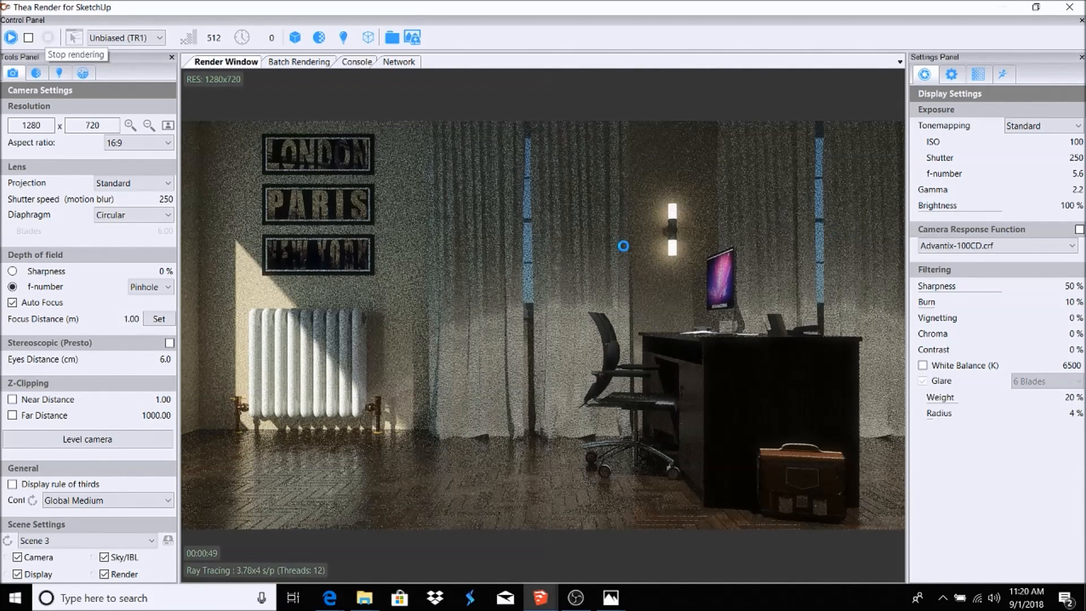
Create a Thea IES light at the top of the wall sconce, aimed straight up along the blue axis.
left_click(59, 73)
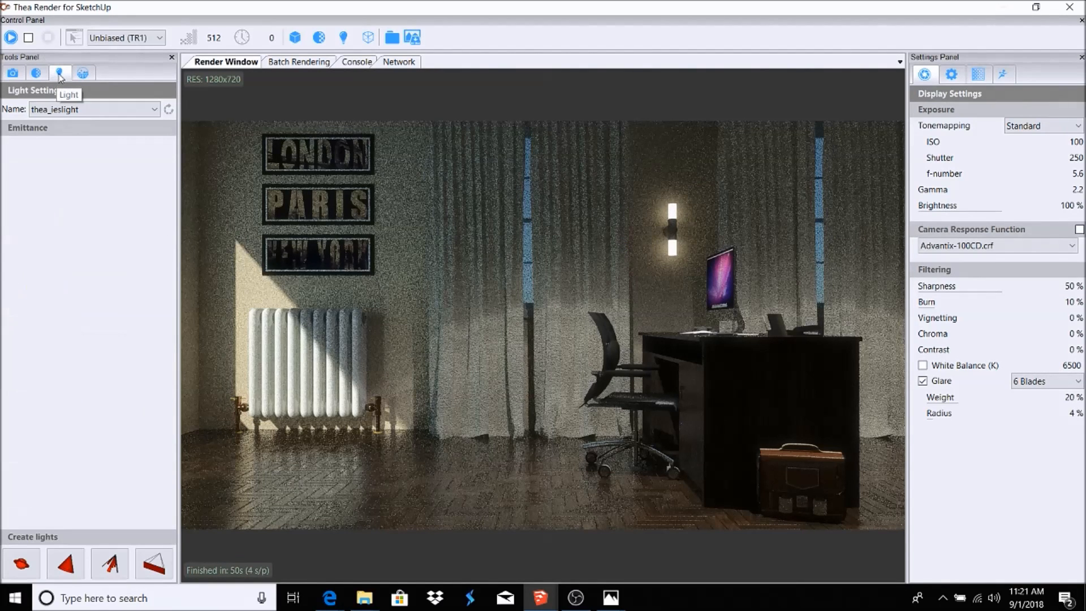
left_click(109, 564)
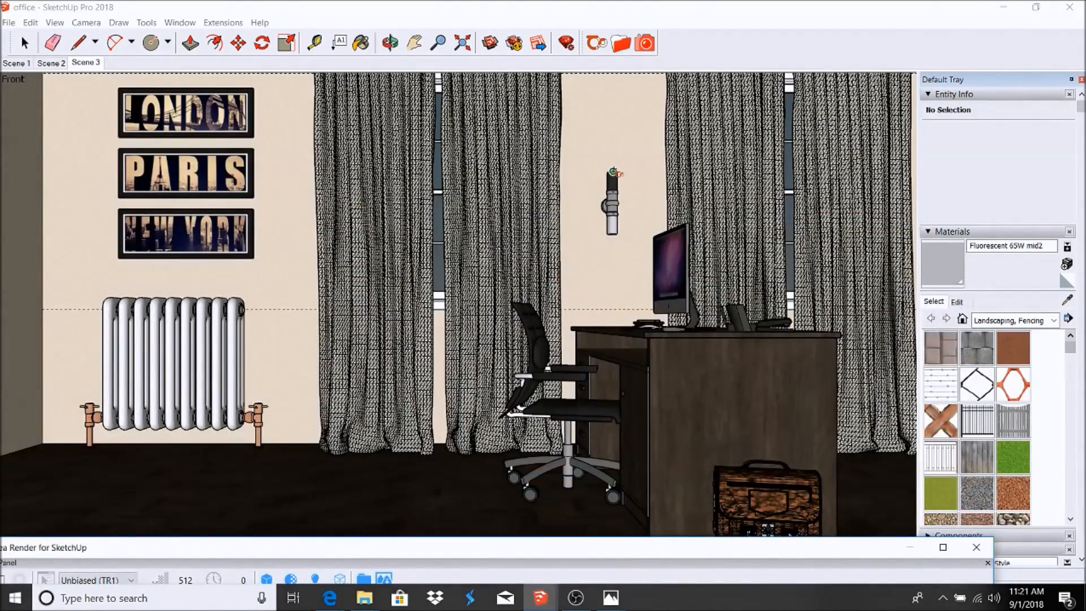
left_click(613, 172)
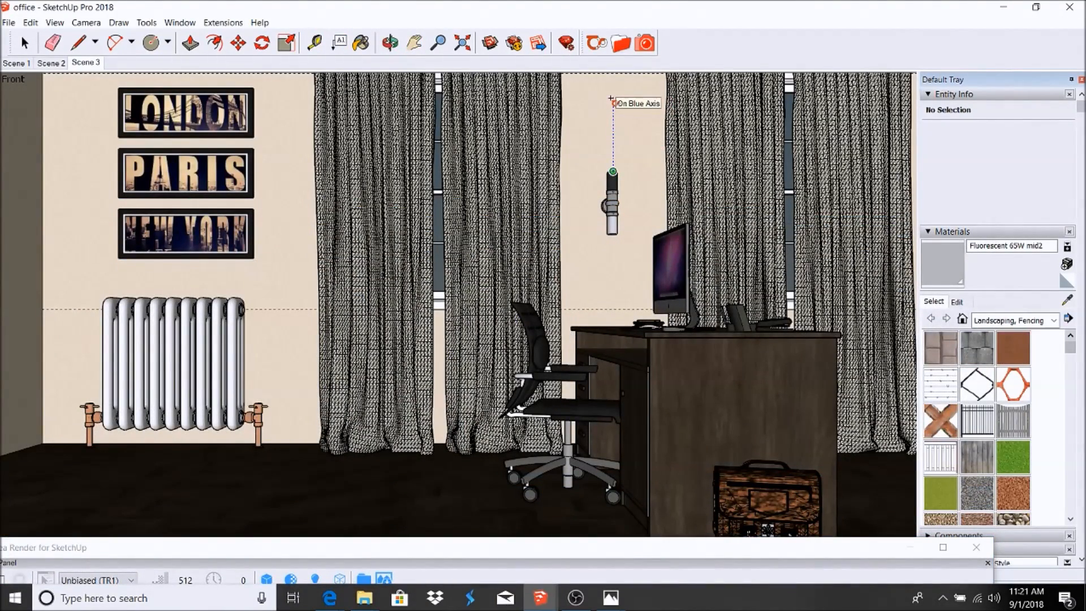
left_click(613, 101)
left_click_drag(458, 551, 563, 1)
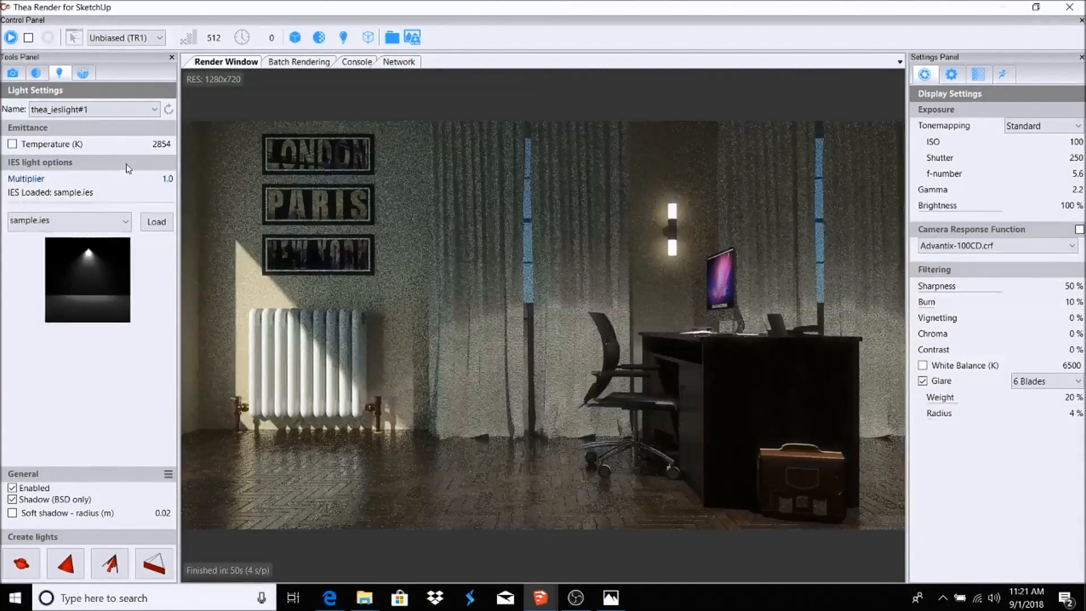
Preview the IES profiles between 1.ies and 16.ies for the new light and choose 10.ies.
left_click(97, 224)
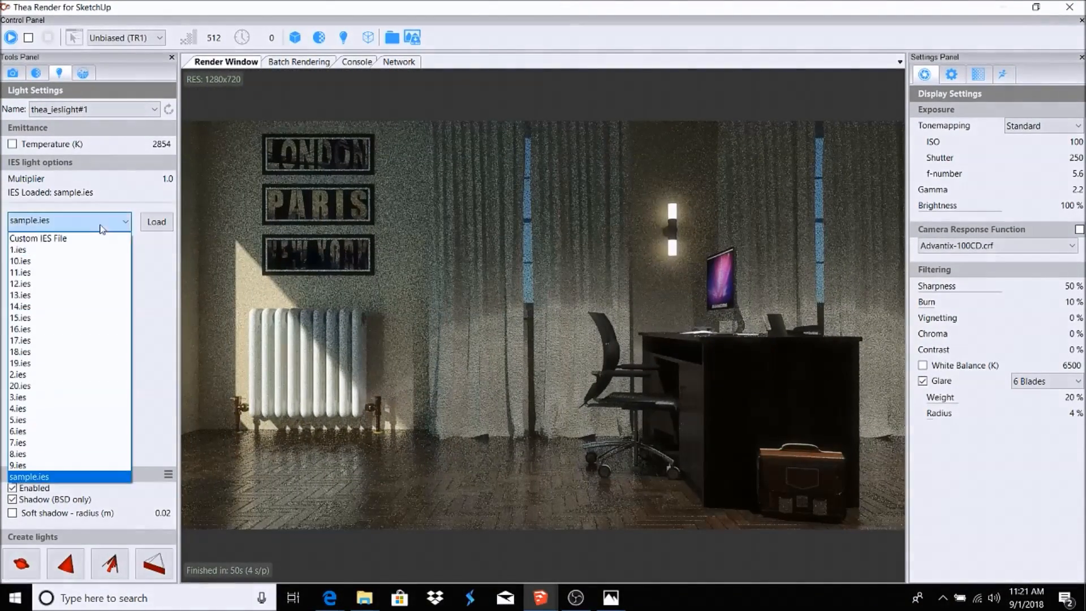
left_click(28, 252)
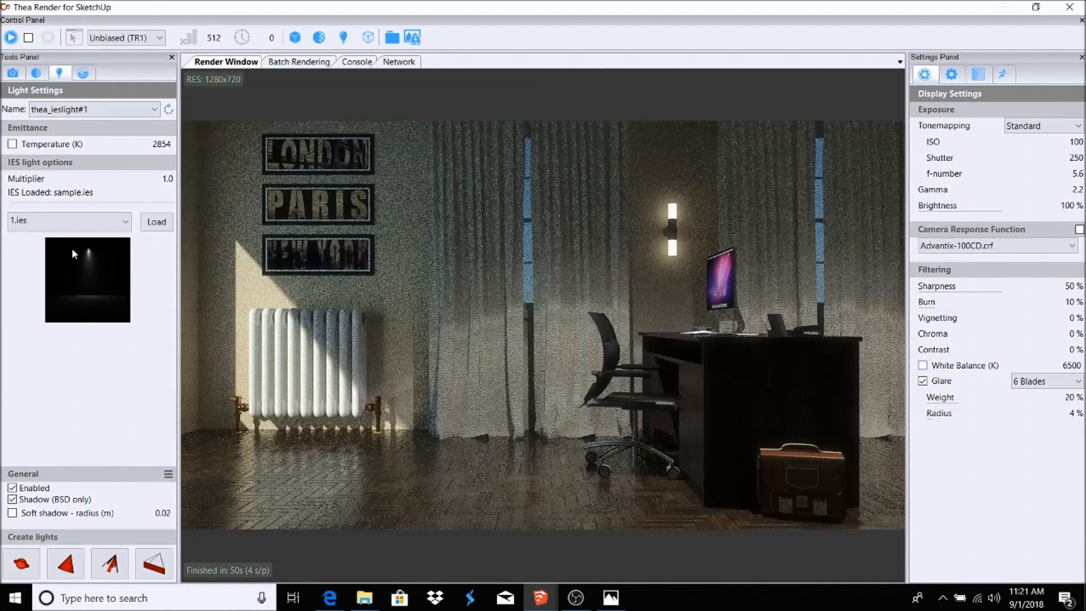
key("Down")
key("Down")
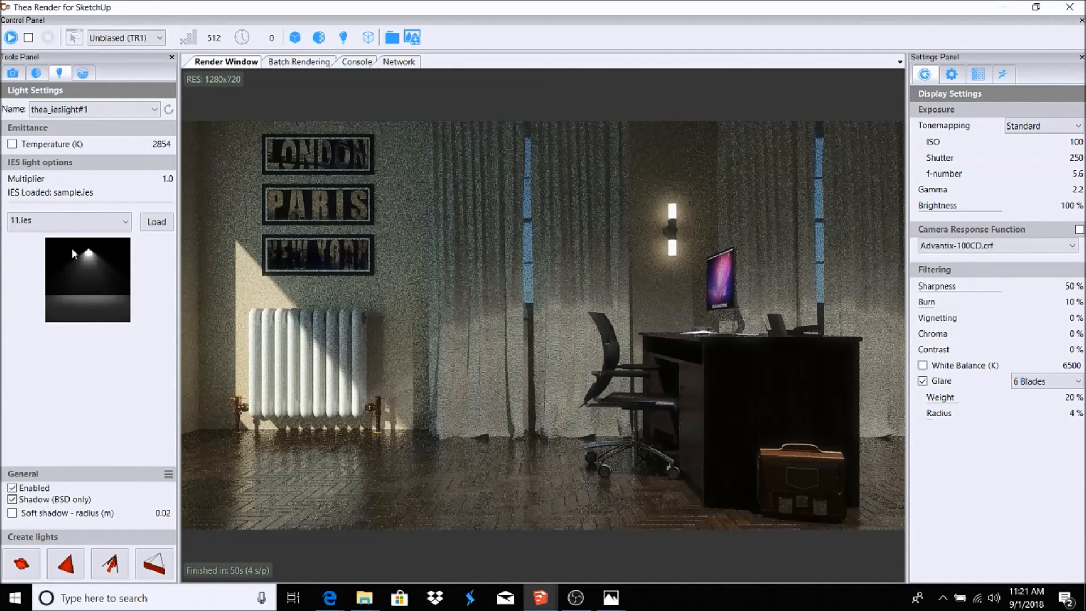
key("Down")
key("Down")
key("Down")
key("Down")
key("Down")
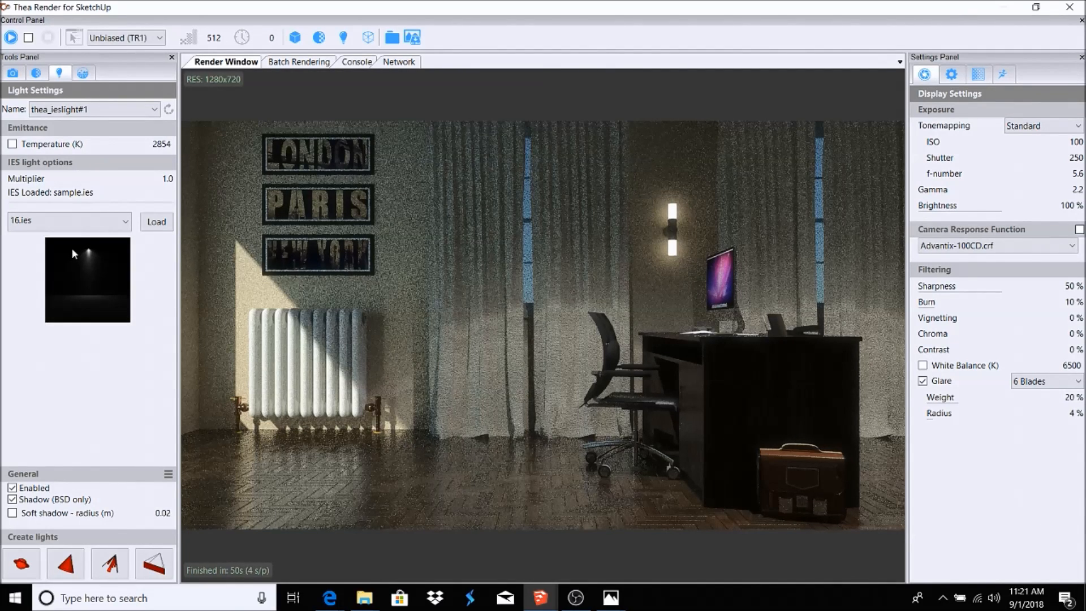
key("Up")
key("Up")
key("Up")
key("Up")
key("Up")
key("Up")
Set the IES light's multiplier to 15 and load the chosen 10.ies file.
left_click(167, 181)
left_click_drag(167, 180, 139, 179)
type("15")
left_click(157, 222)
Move the IES light slightly higher above the sconce and render Scene 3 with Unbiased (TR1).
mouse_move(971, 7)
left_mouse_down()
mouse_move(903, 197)
mouse_move(844, 429)
left_mouse_up()
left_click(24, 43)
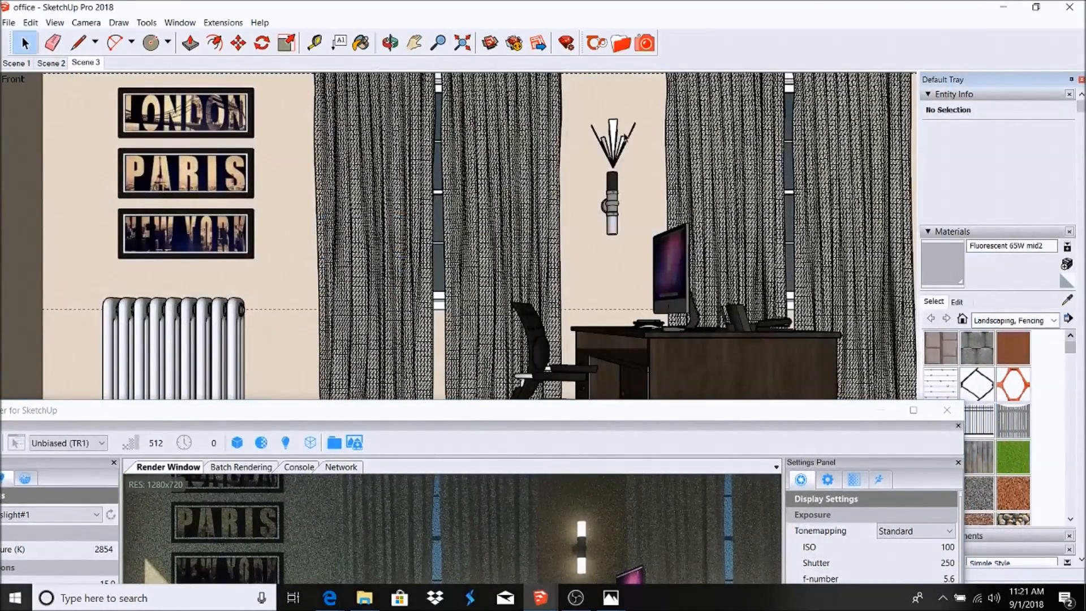
left_click(612, 138)
left_click(238, 43)
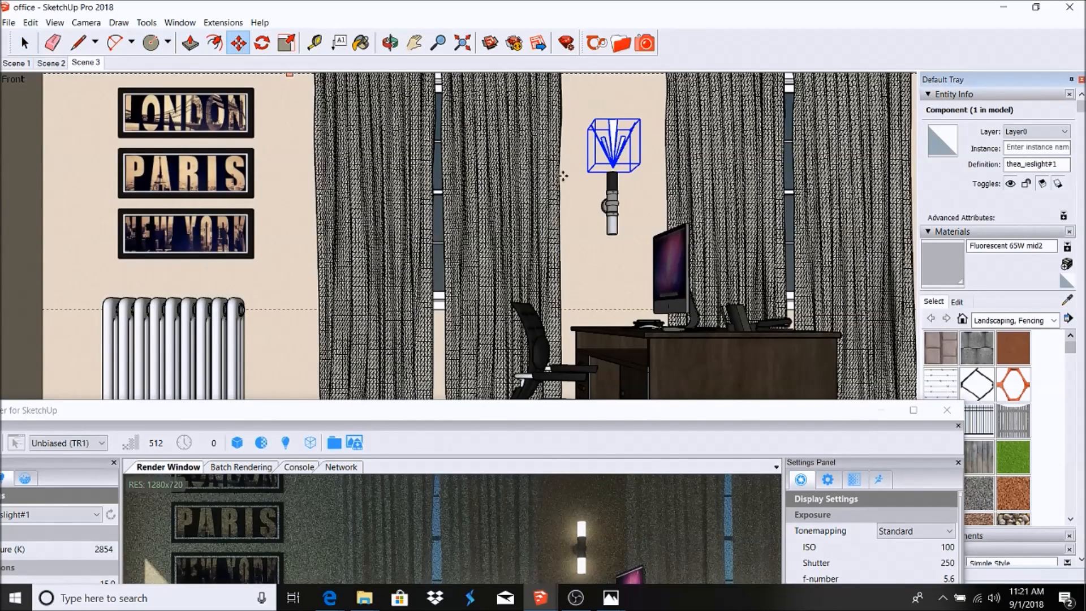
left_click_drag(574, 227, 573, 214)
left_click_drag(541, 412, 608, 3)
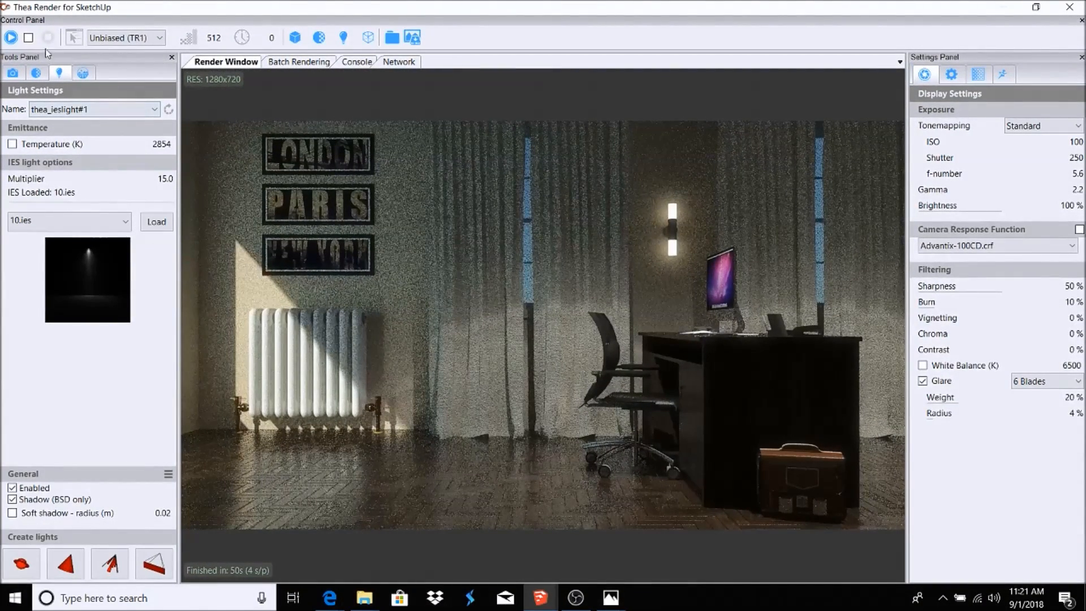
left_click(10, 37)
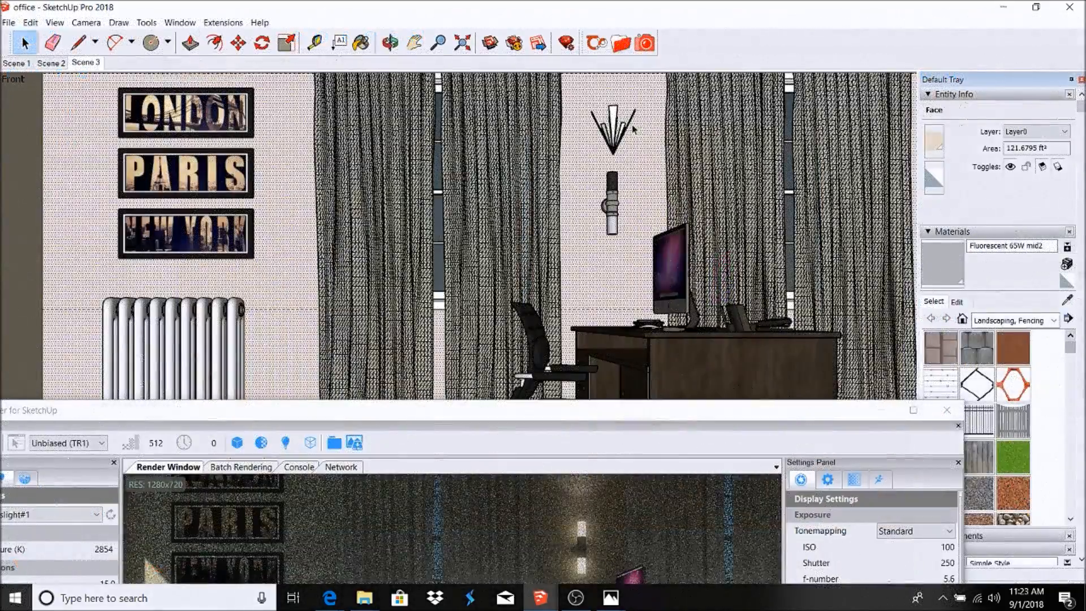
Copy the IES light above the sconce and paste the duplicate in place.
left_click(617, 124)
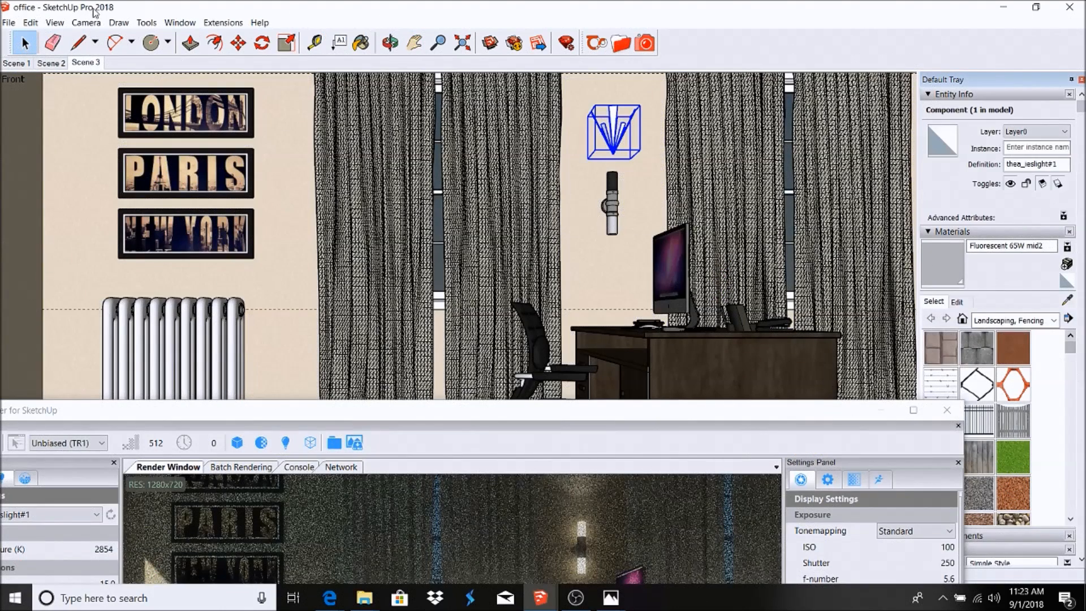
left_click(31, 22)
left_click(54, 83)
left_click(30, 23)
left_click(65, 103)
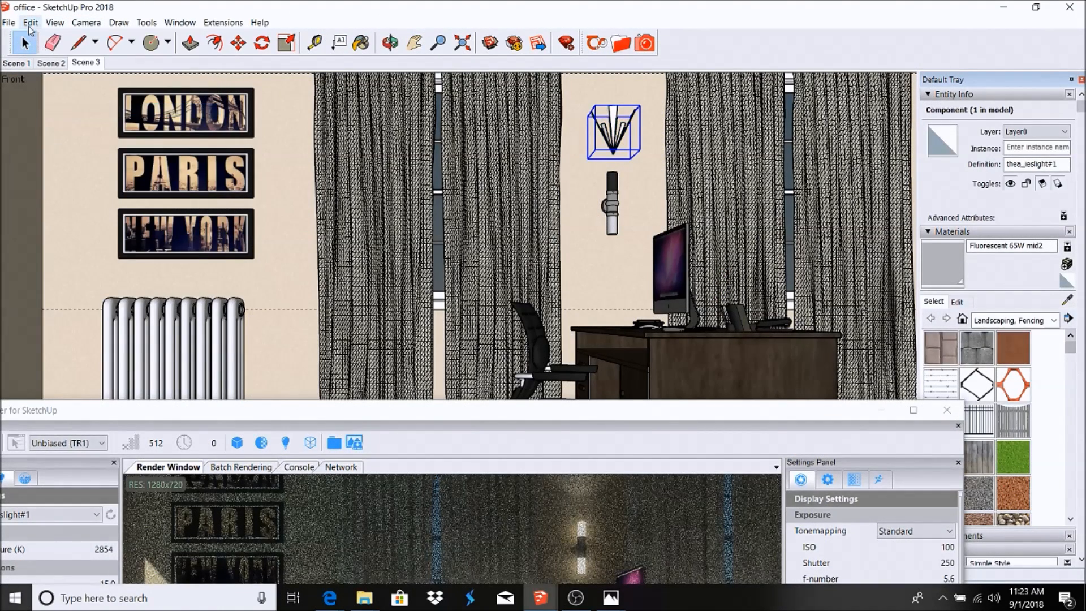
left_click(31, 22)
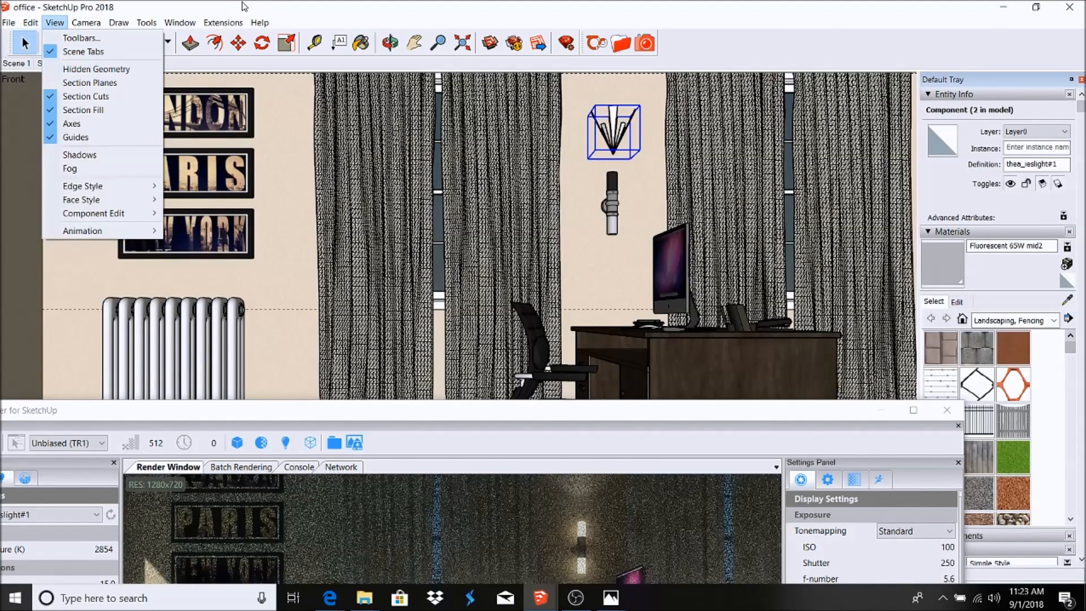
left_click(242, 4)
Move the duplicate IES light down over the sconce and rotate it half a turn so it points downward.
left_click(238, 43)
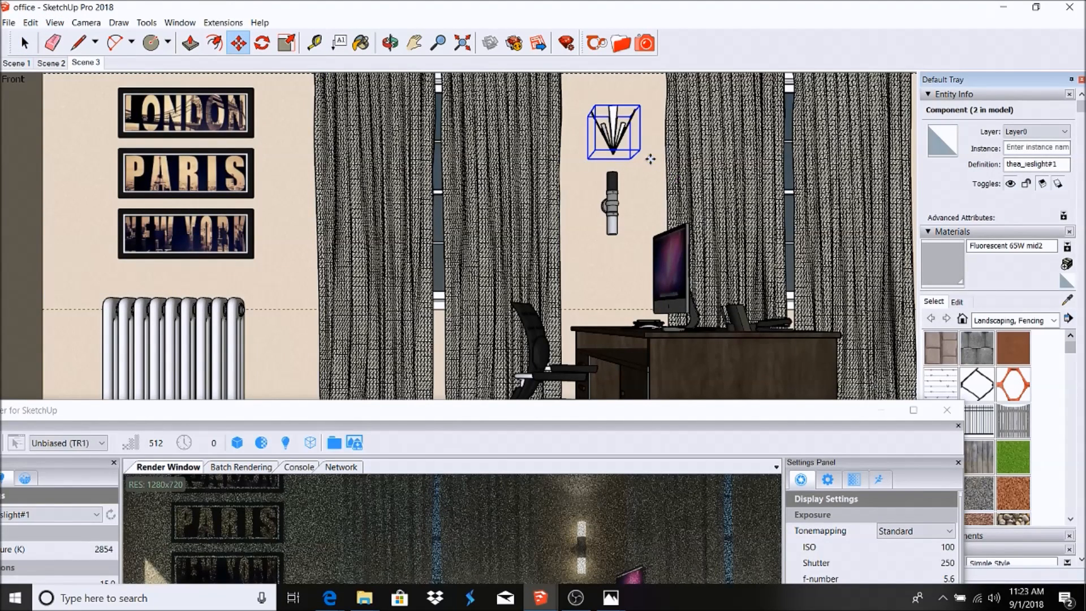
left_click_drag(650, 162, 650, 208)
left_click(261, 43)
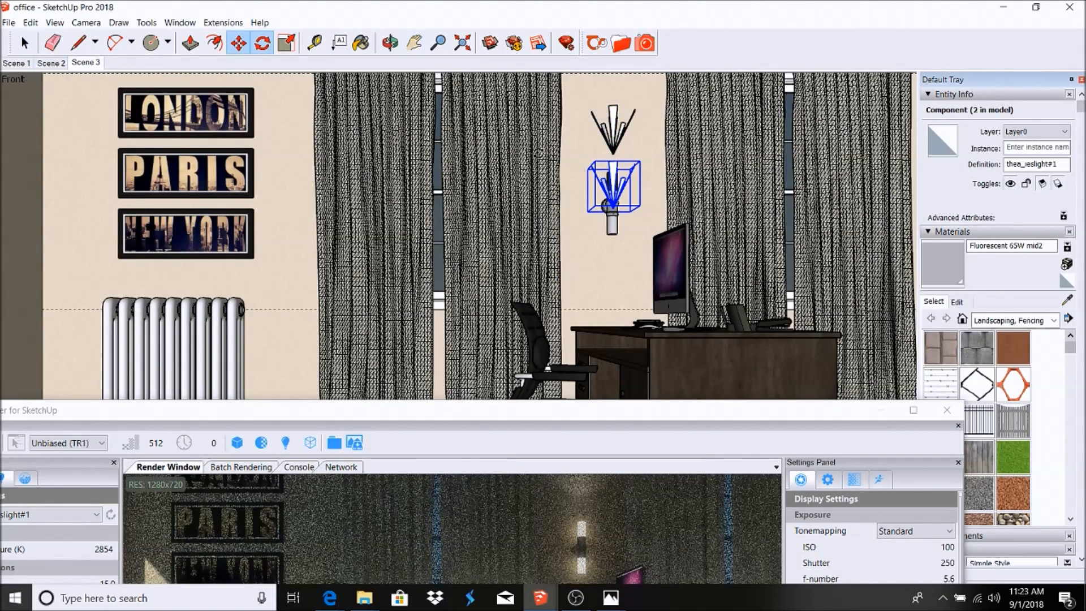
left_click(647, 159)
left_click(628, 158)
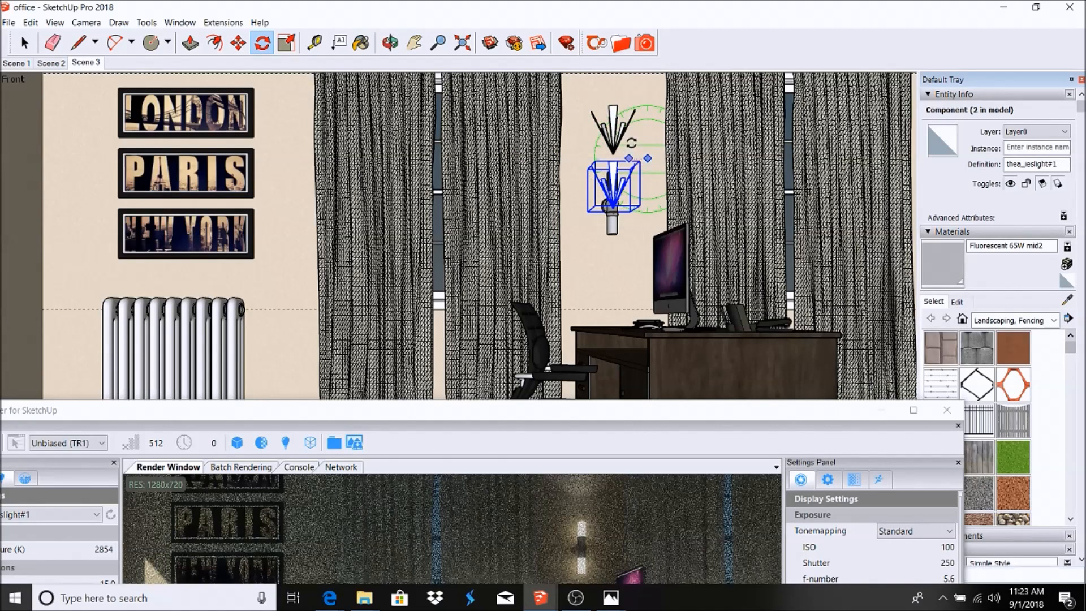
left_click(659, 159)
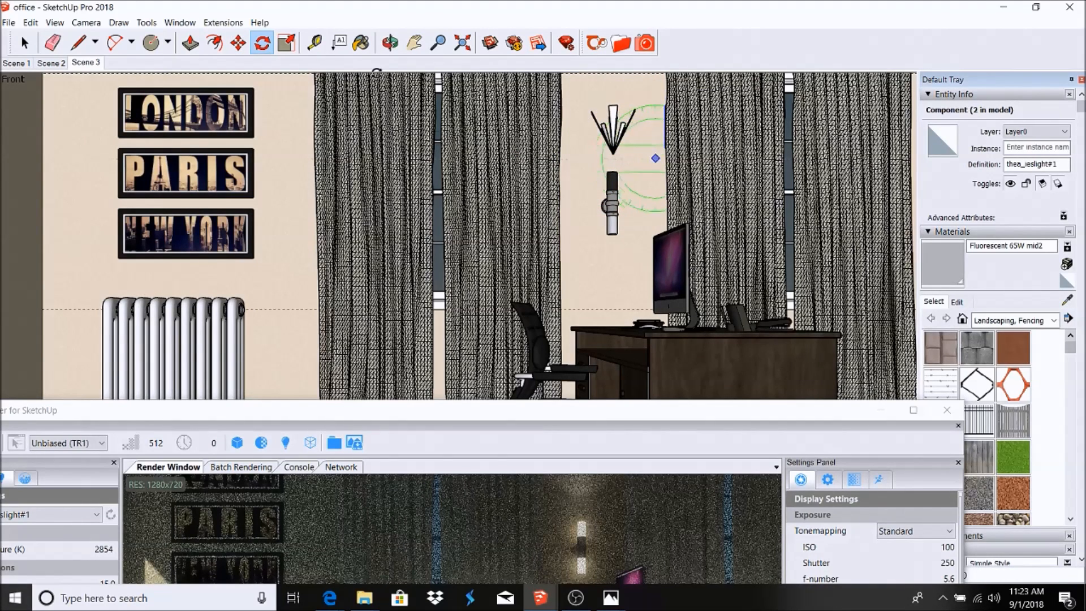
Move the flipped IES light back in line with the sconce and down to just below its lower tube.
left_click(240, 47)
left_click(642, 265)
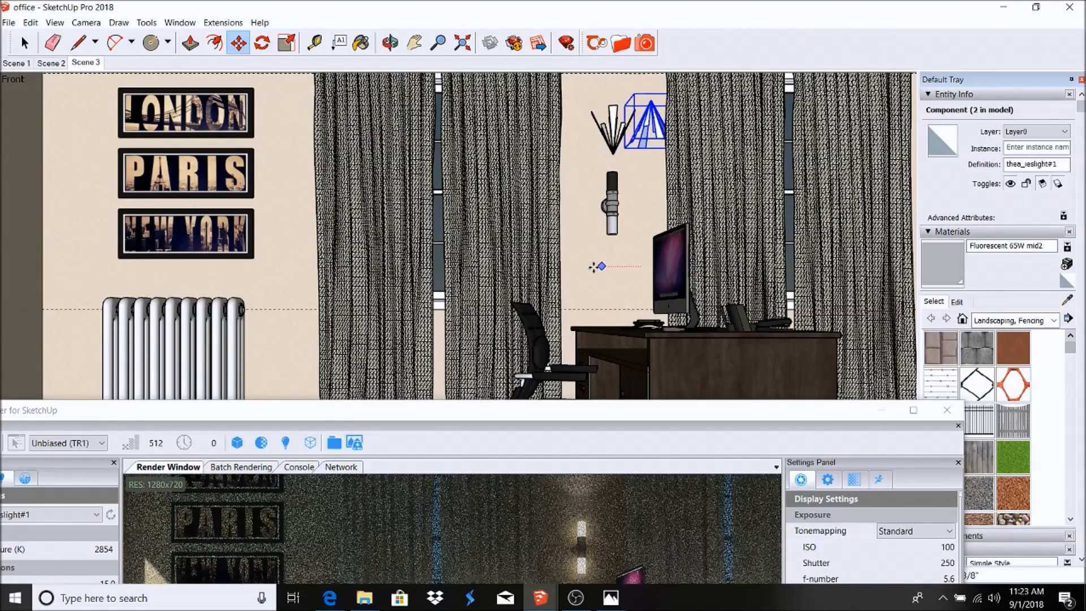
left_click(566, 268)
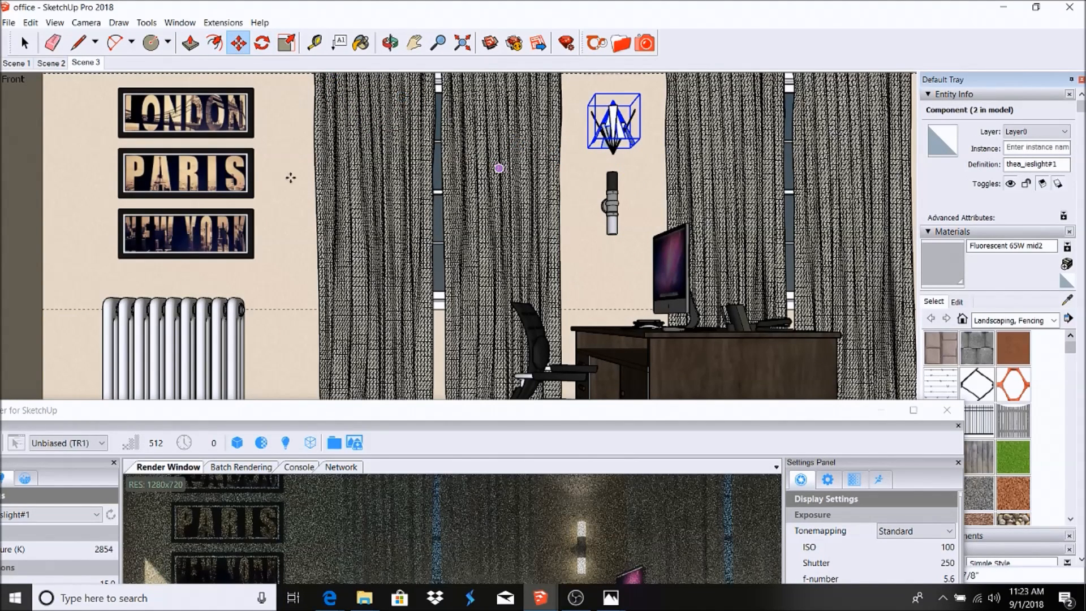
left_click(283, 104)
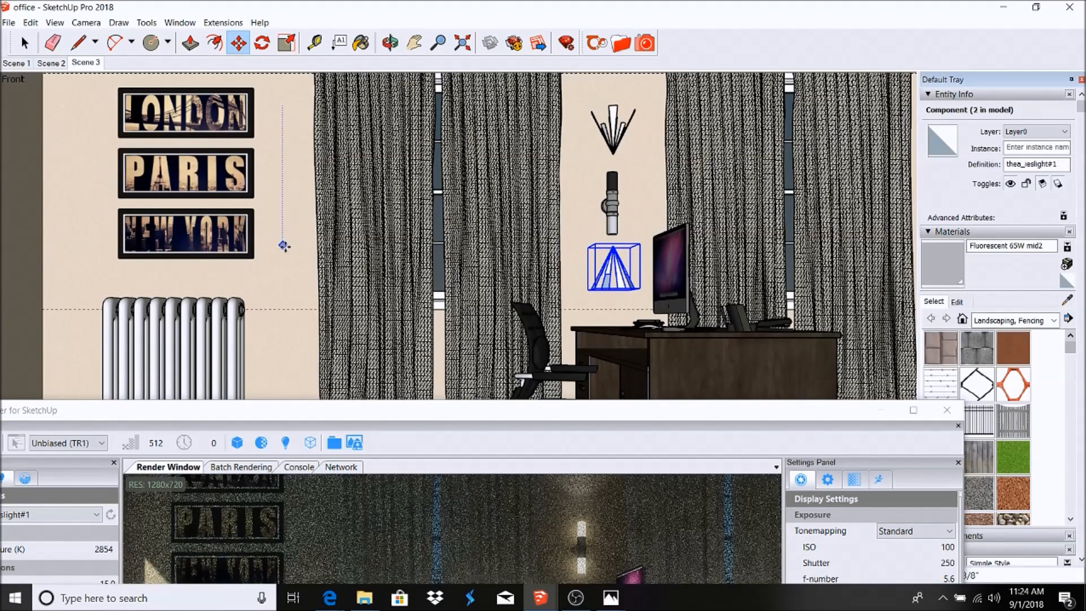
left_click(284, 247)
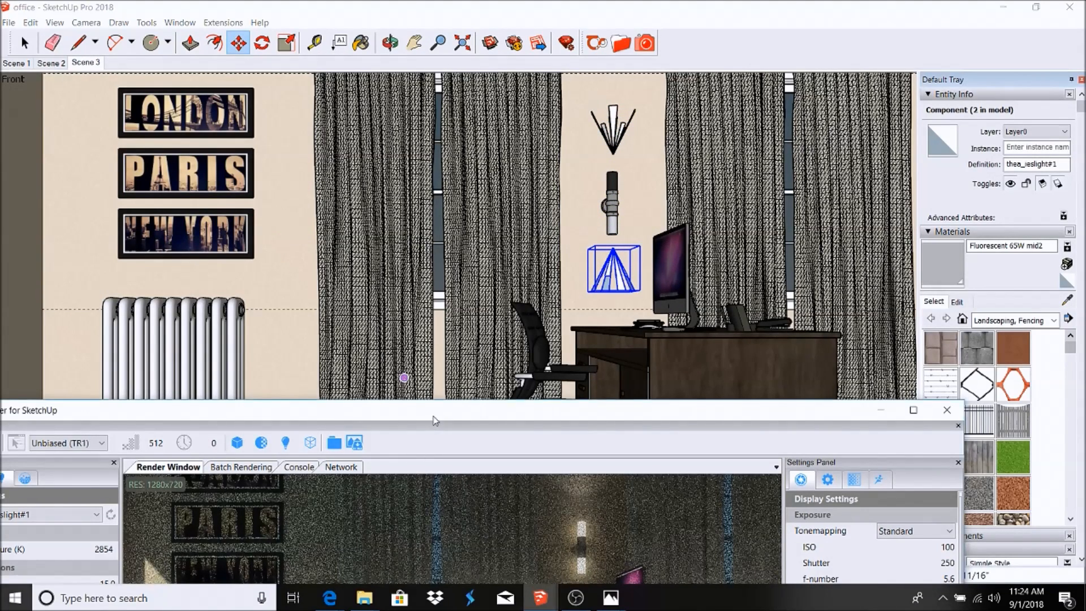
Enlarge the Thea window and start an Unbiased (TR1) render with the IES lights above and below the sconce.
double_click(431, 414)
left_click(10, 37)
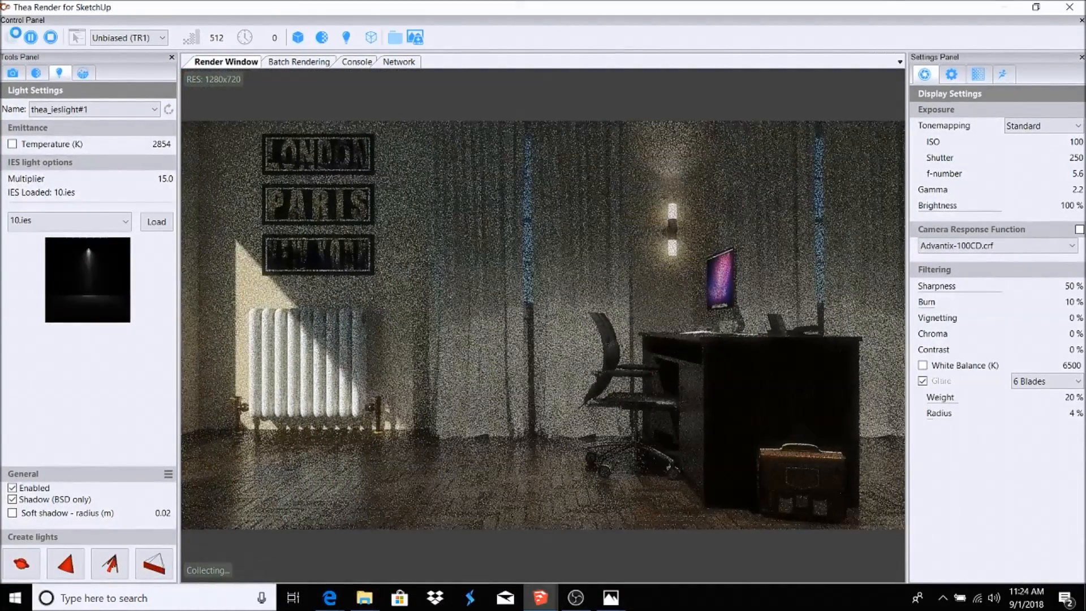